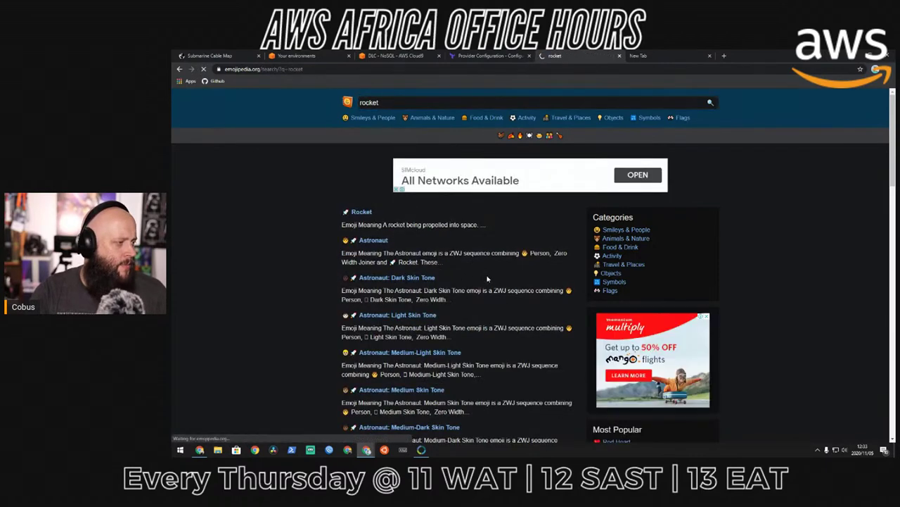
- Copy the rocket emoji from Emojipedia, set the Name tag in dub.tf to the rocket emoji followed by "Ireland", and save
{"action": "left_click", "coordinate": [451, 287]}
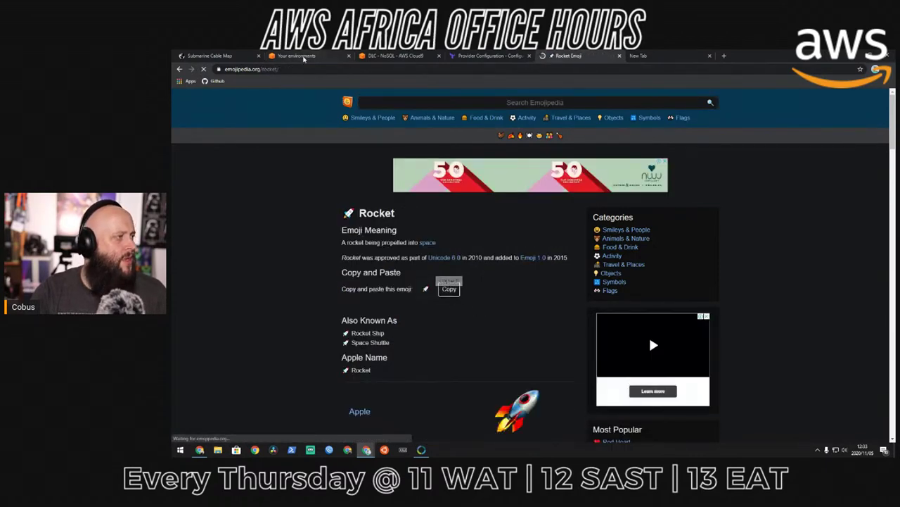
{"action": "left_click", "coordinate": [391, 55]}
{"action": "key", "text": "ctrl+v"}
{"action": "type", "text": "Ir"}
{"action": "key", "text": "Tab"}
{"action": "key", "text": "ctrl+s"}
- Set the instance's Name tag in cpt.tf to the rocket emoji followed by "Cape Town", and review the matching tag in dub.tf
{"action": "left_click", "coordinate": [232, 165]}
{"action": "scroll", "coordinate": [432, 264], "scroll_direction": "down", "scroll_amount": 5}
{"action": "left_click_drag", "start_coordinate": [433, 192], "coordinate": [380, 191]}
{"action": "key", "text": "ctrl+v"}
{"action": "type", "text": "Cpt"}
{"action": "key", "text": "BackSpace"}
{"action": "key", "text": "BackSpace"}
{"action": "type", "text": "ape Town"}
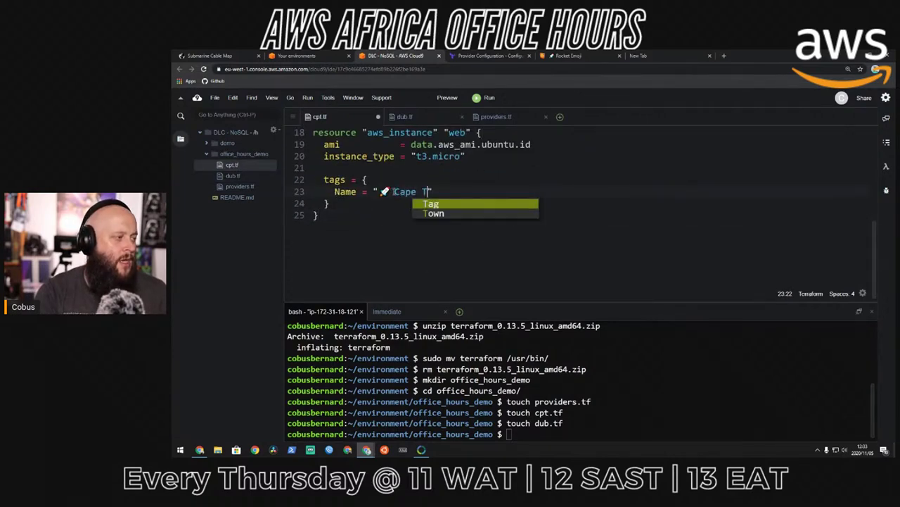
{"action": "scroll", "coordinate": [468, 176], "scroll_direction": "up", "scroll_amount": 4}
{"action": "scroll", "coordinate": [468, 176], "scroll_direction": "down", "scroll_amount": 3}
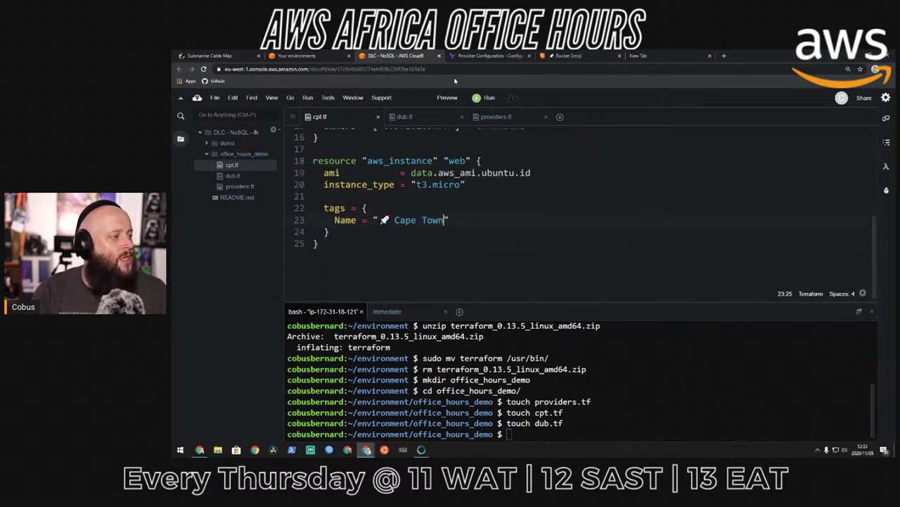
{"action": "left_click", "coordinate": [454, 117]}
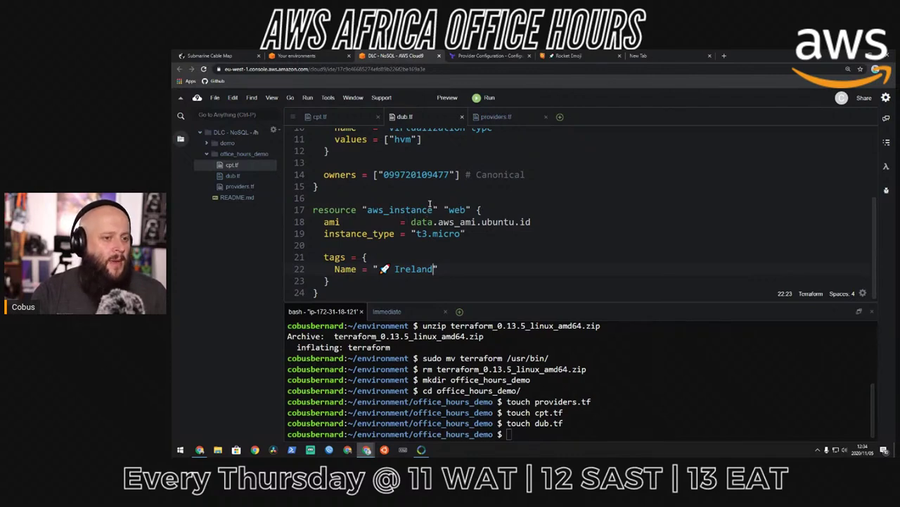
{"action": "scroll", "coordinate": [444, 194], "scroll_direction": "down", "scroll_amount": 1}
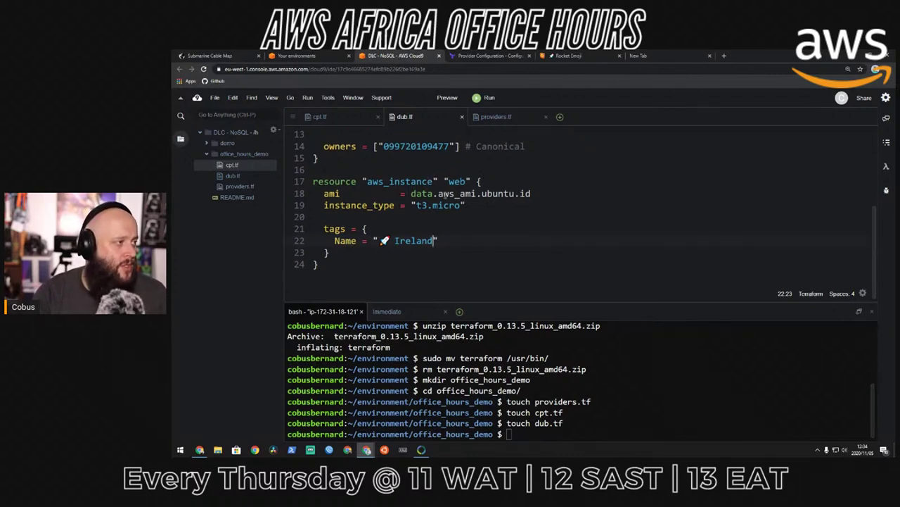
- Switch to the AWS console and open the Key Pairs page of the EC2 service
{"action": "left_click", "coordinate": [306, 56]}
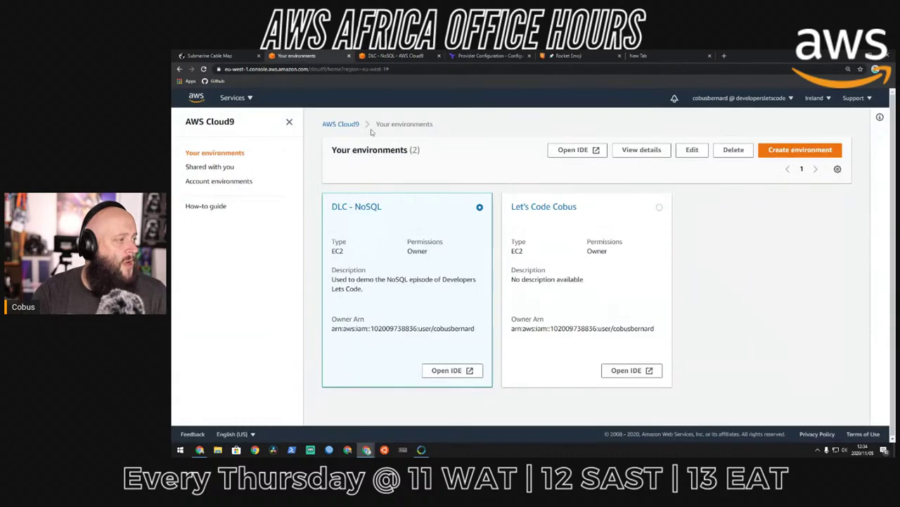
{"action": "left_click", "coordinate": [236, 98]}
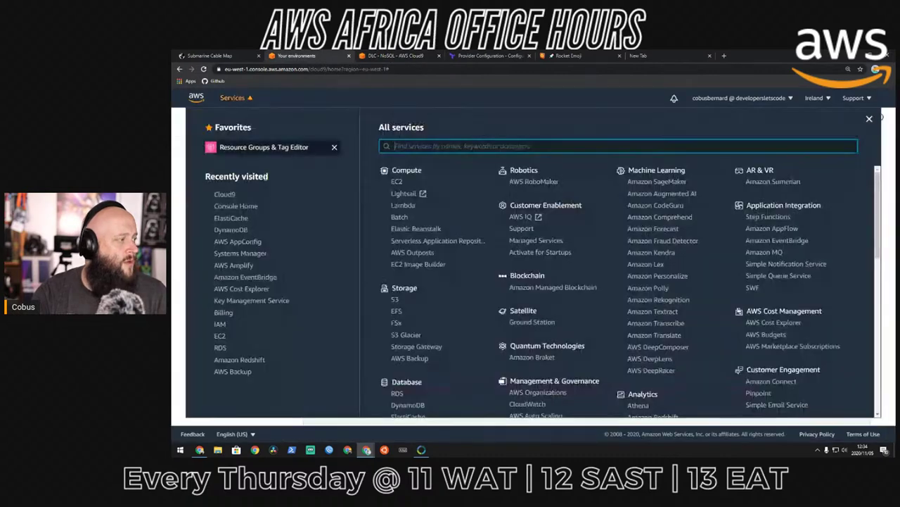
{"action": "left_click", "coordinate": [220, 337]}
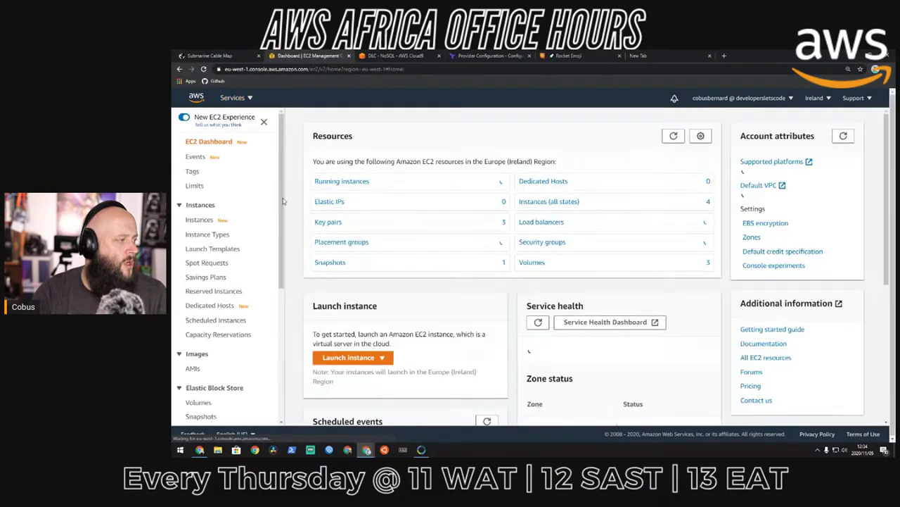
{"action": "scroll", "coordinate": [238, 212], "scroll_direction": "down", "scroll_amount": 5}
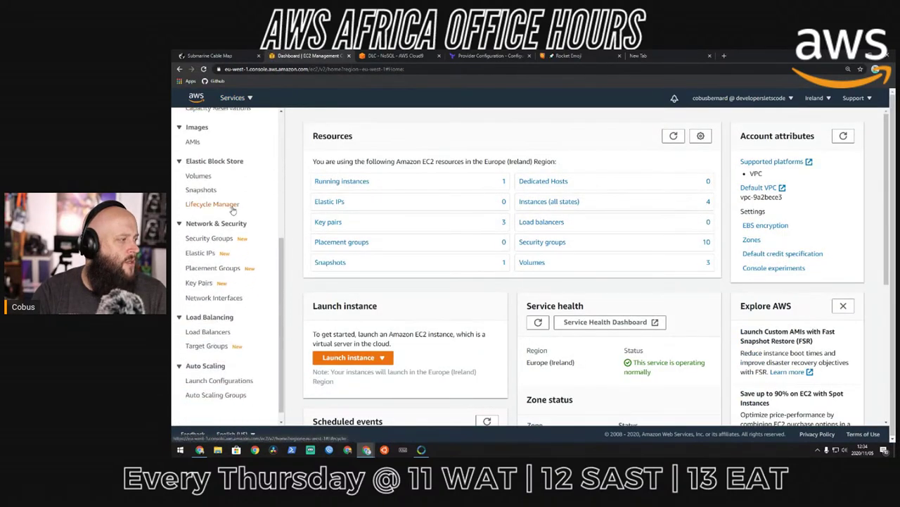
{"action": "scroll", "coordinate": [254, 232], "scroll_direction": "down", "scroll_amount": 1}
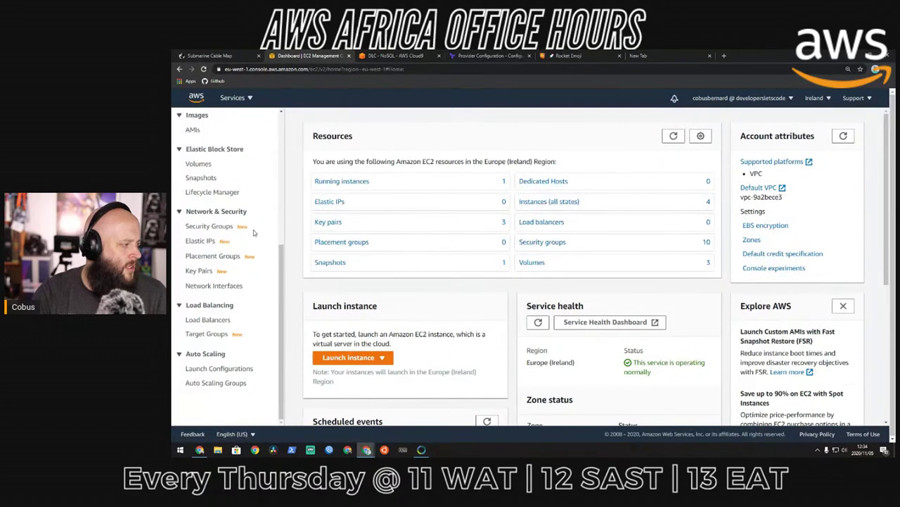
{"action": "left_click", "coordinate": [200, 270]}
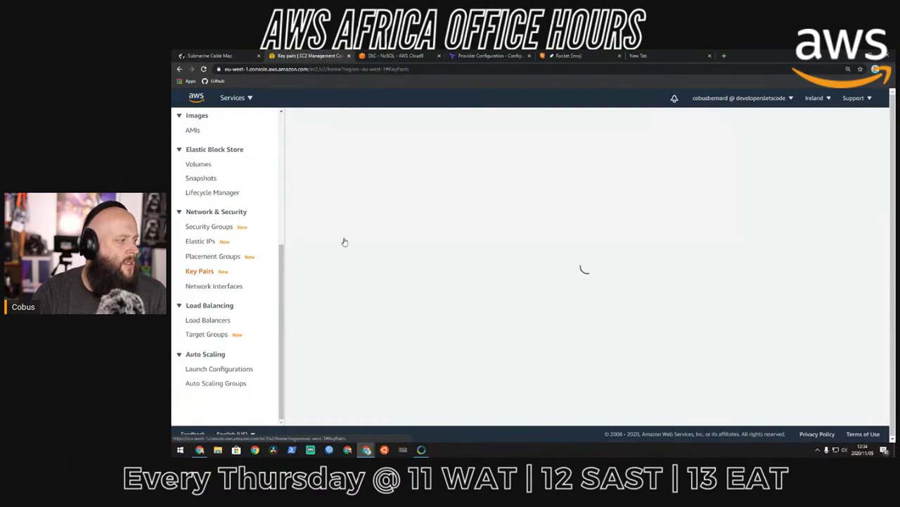
- Create a key pair named OfficeHours with the ppk file format
{"action": "left_click", "coordinate": [848, 121]}
{"action": "left_click", "coordinate": [327, 237]}
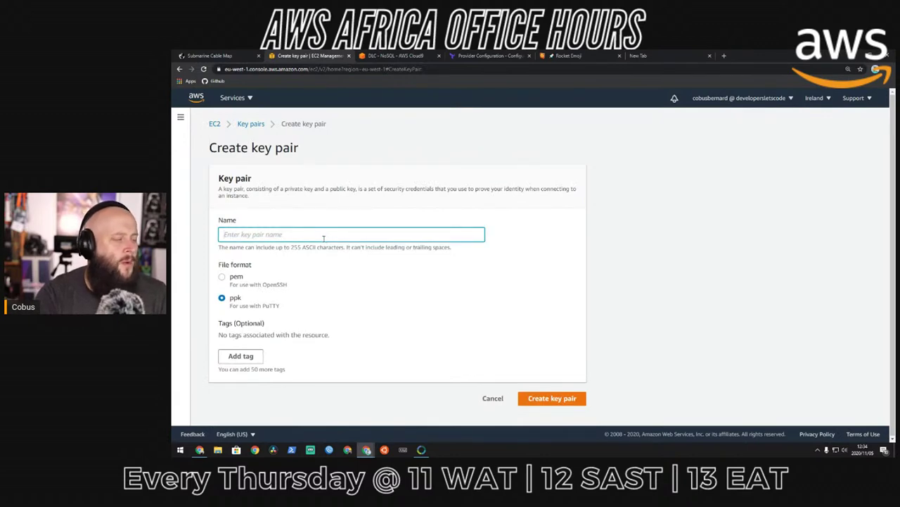
{"action": "type", "text": "OfficeHours"}
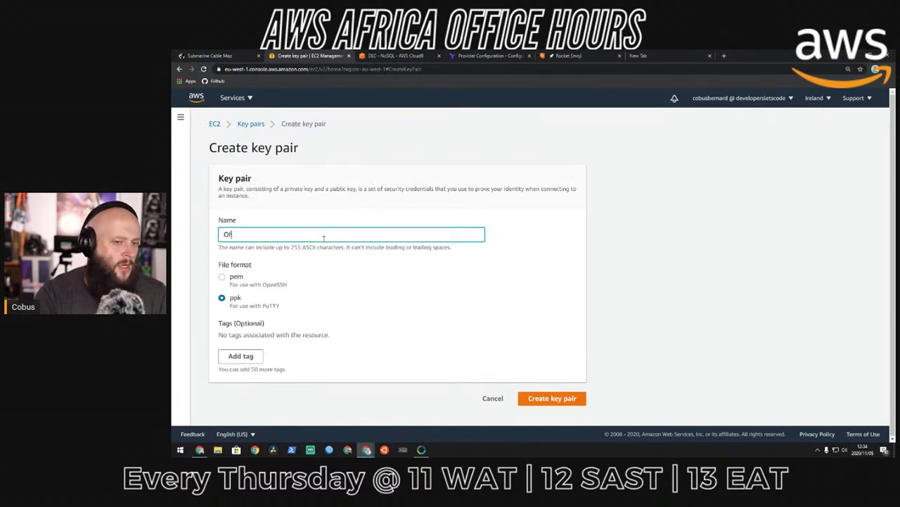
{"action": "left_click", "coordinate": [233, 278]}
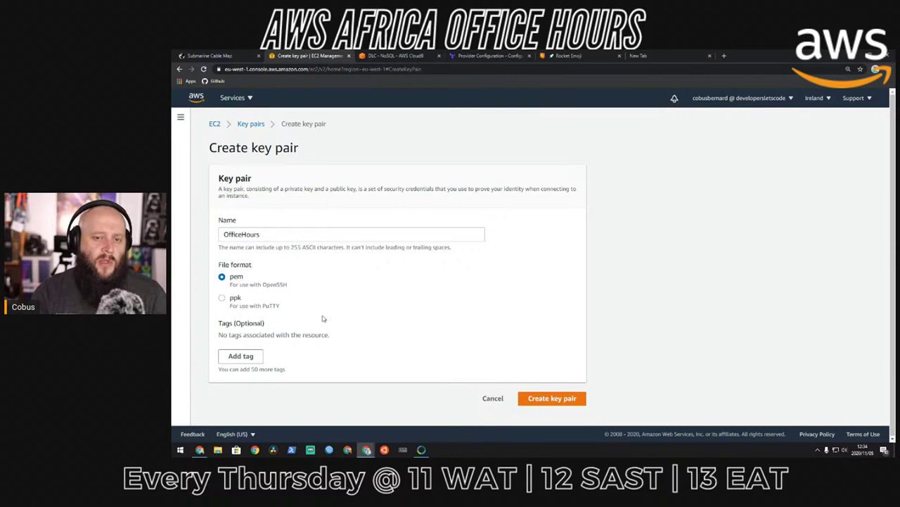
{"action": "left_click", "coordinate": [236, 298]}
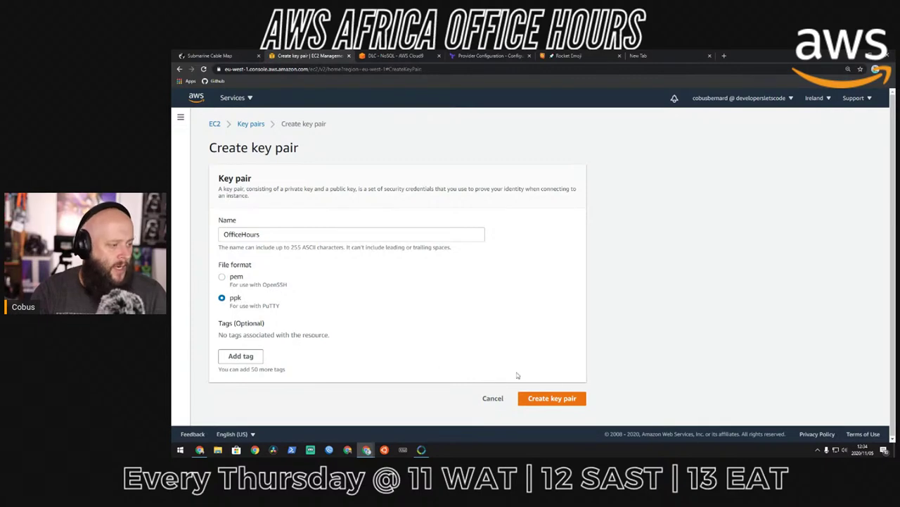
{"action": "left_click", "coordinate": [552, 398]}
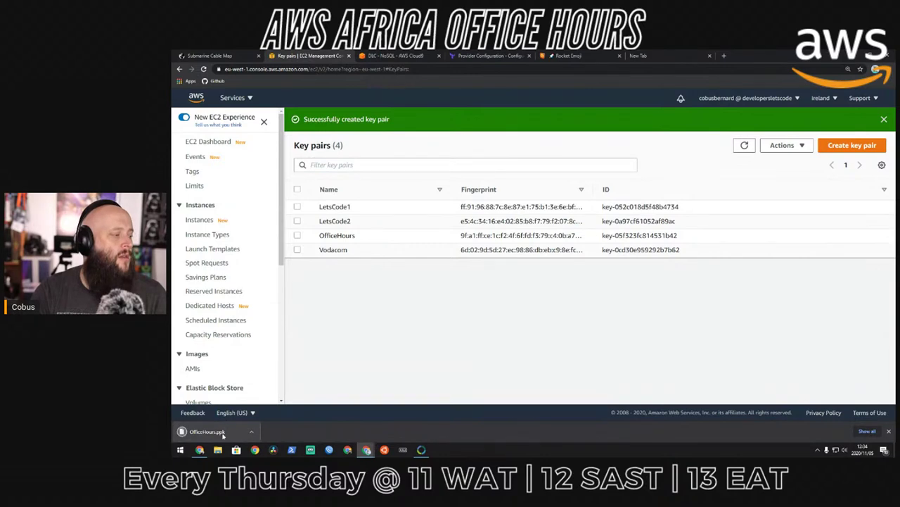
- Copy the name of the OfficeHours key pair and return to the Cloud9 editor
{"action": "left_click", "coordinate": [299, 237]}
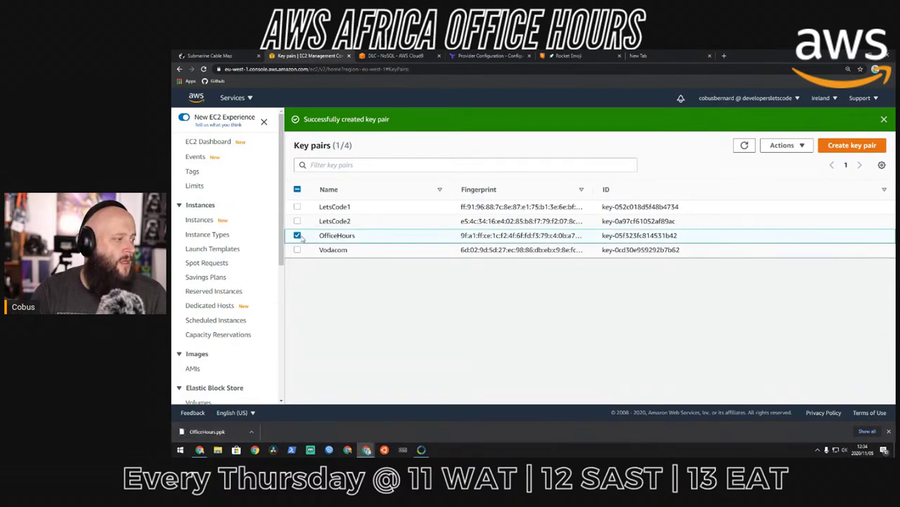
{"action": "double_click", "coordinate": [342, 236]}
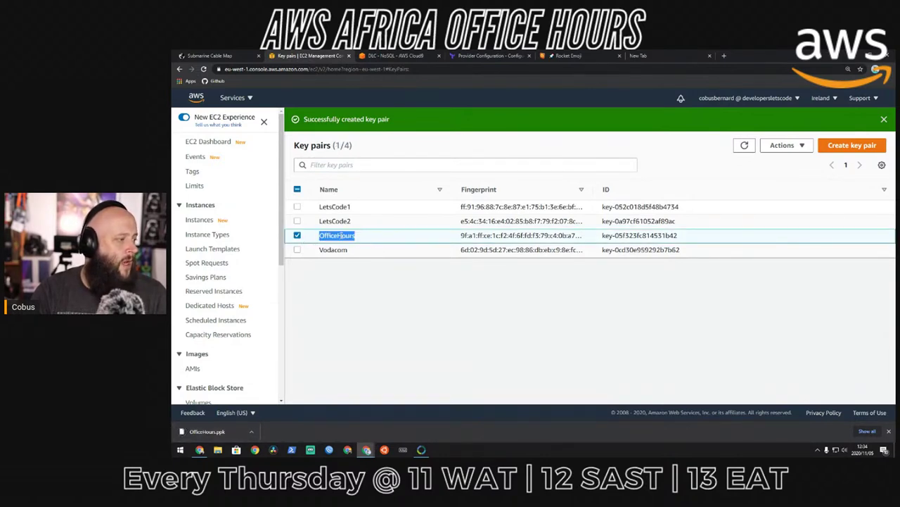
{"action": "left_click", "coordinate": [395, 56]}
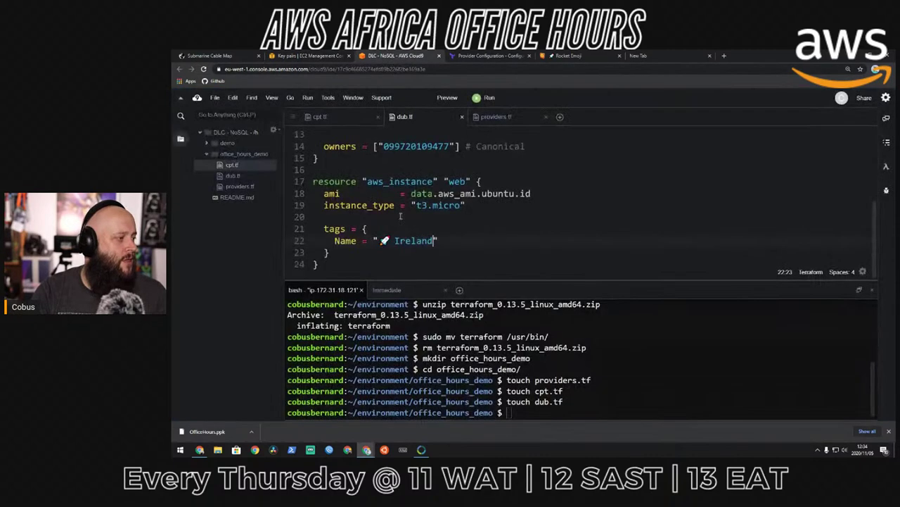
- Create keypairs.tf in office_hours_demo with the touch command, open it and insert the text OfficeHours
{"action": "left_click", "coordinate": [509, 412]}
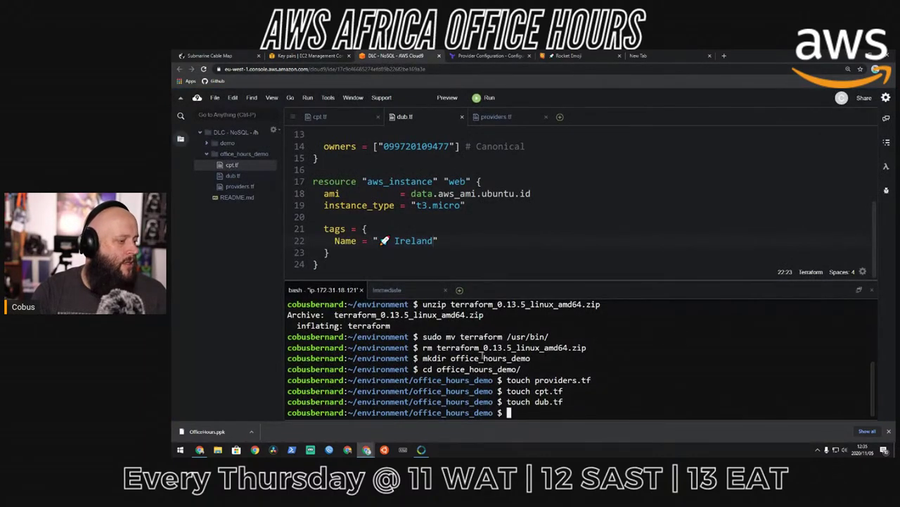
{"action": "type", "text": "touch"}
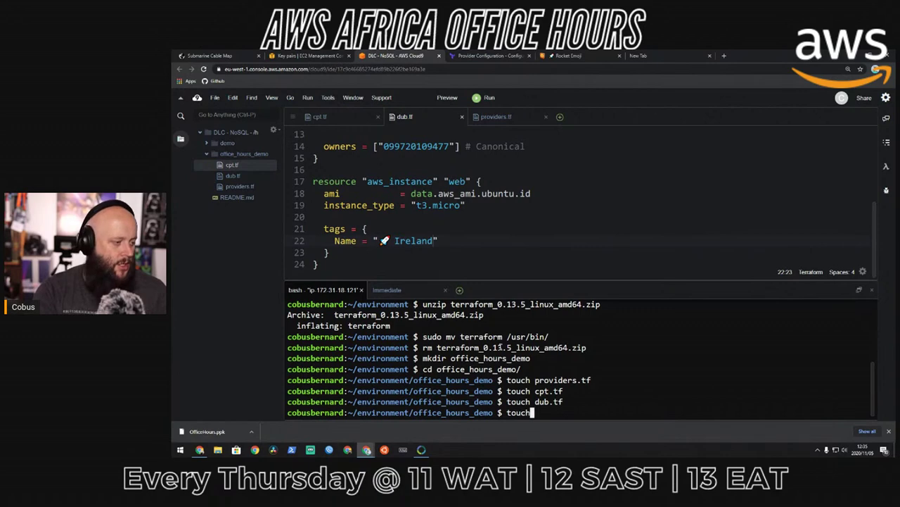
{"action": "type", "text": " keypairs.tf"}
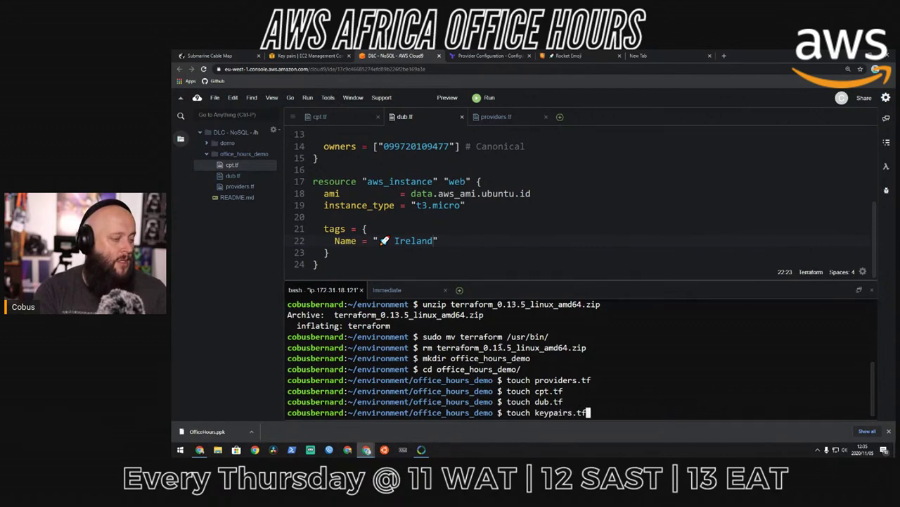
{"action": "key", "text": "Return"}
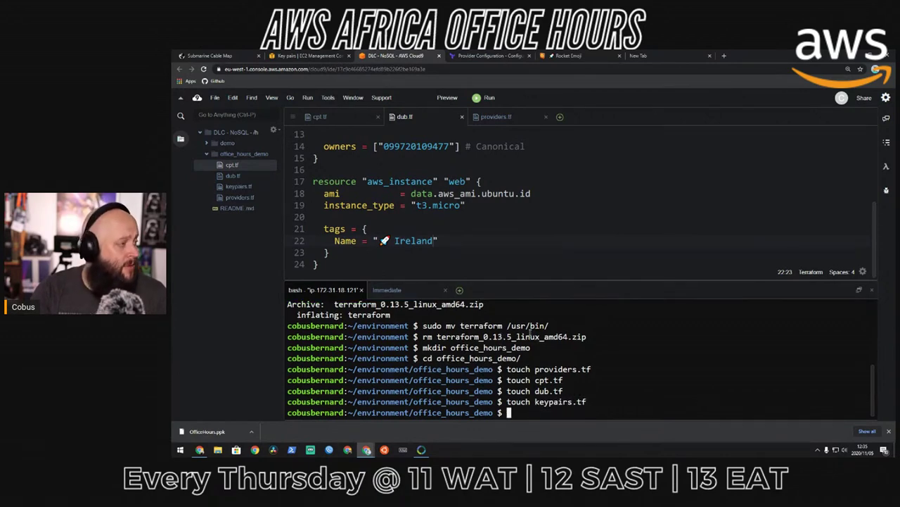
{"action": "double_click", "coordinate": [237, 187]}
{"action": "type", "text": "OfficeHours"}
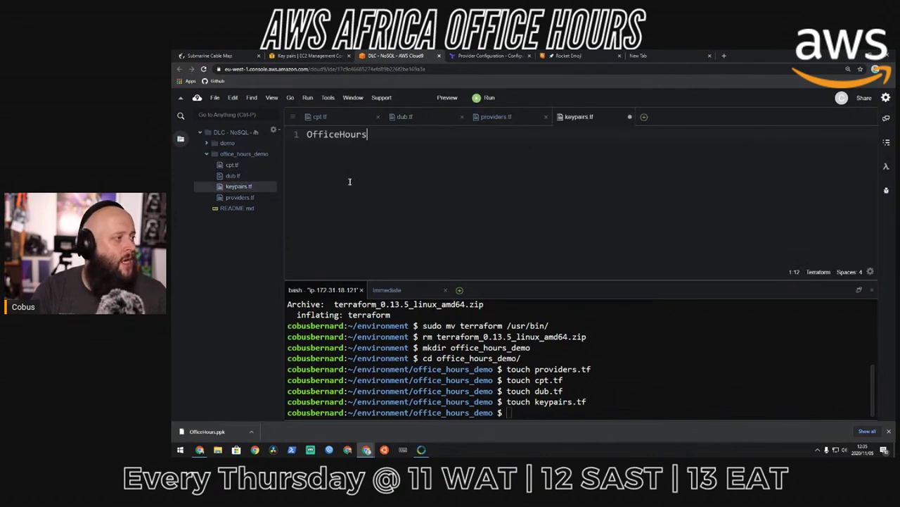
- Search Google for "terraform aws keypair" and open the AWS Key Pair page of the Terraform Registry
{"action": "left_click", "coordinate": [486, 55]}
{"action": "left_click", "coordinate": [397, 69]}
{"action": "type", "text": "terafo"}
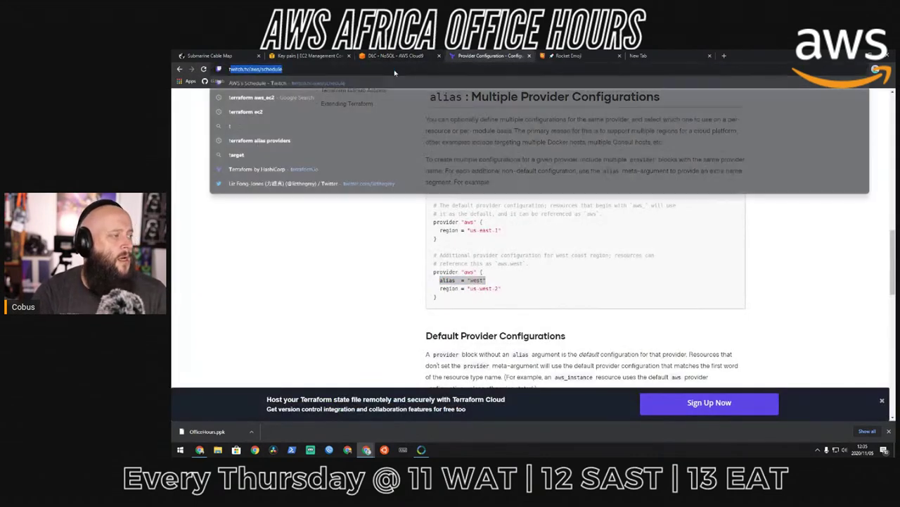
{"action": "key", "text": "BackSpace"}
{"action": "key", "text": "BackSpace"}
{"action": "key", "text": "BackSpace"}
{"action": "type", "text": "rafor"}
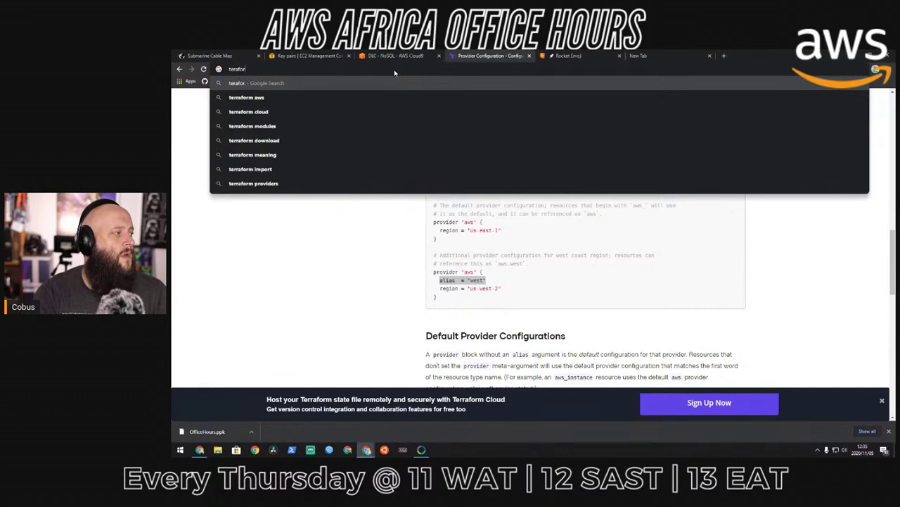
{"action": "type", "text": "m aws"}
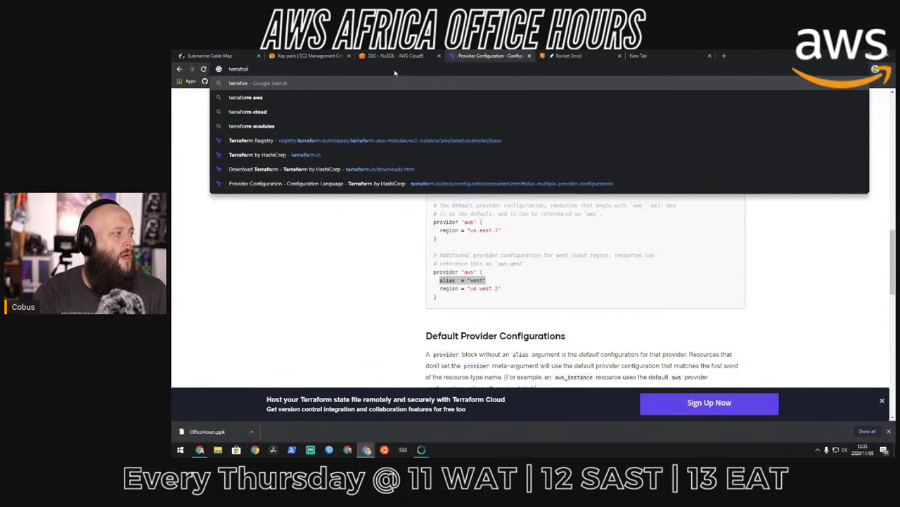
{"action": "key", "text": "BackSpace"}
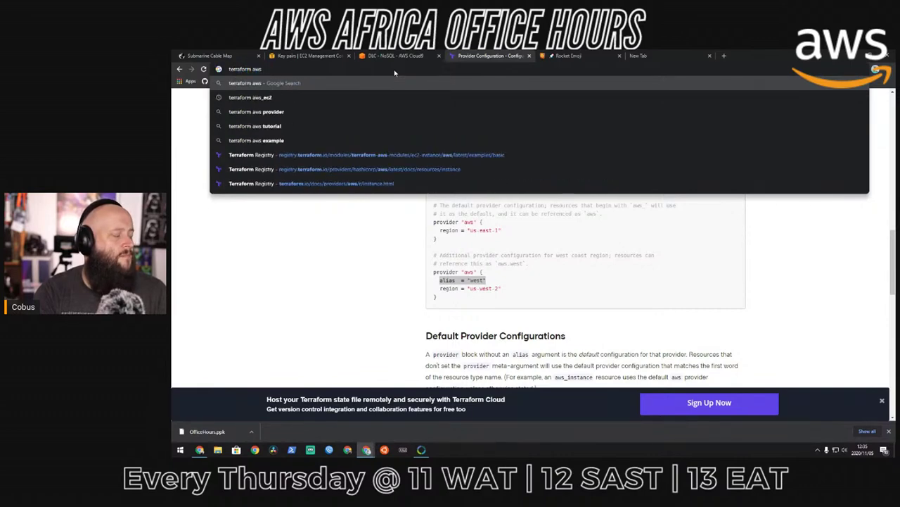
{"action": "type", "text": "keypair"}
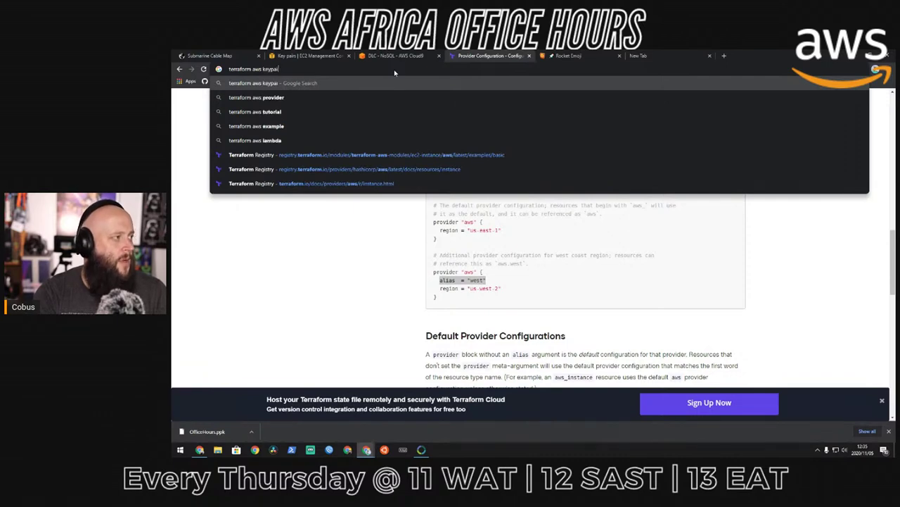
{"action": "key", "text": "Return"}
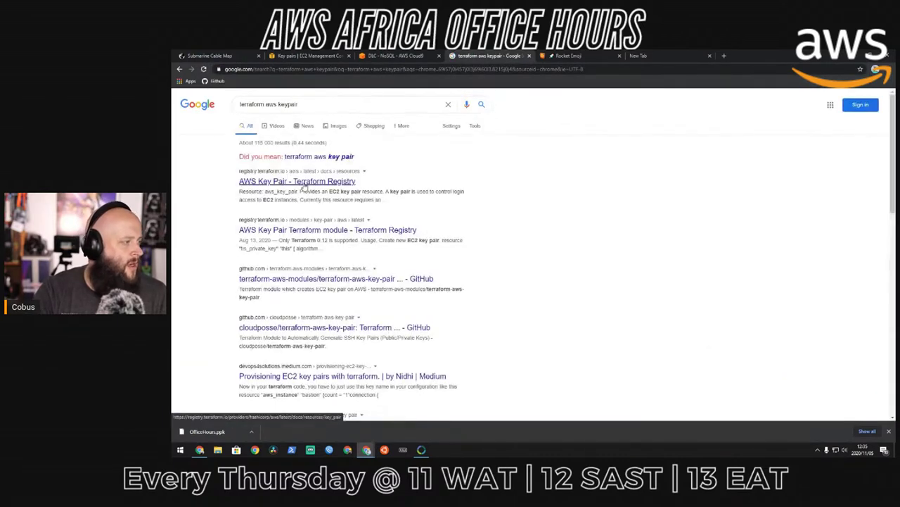
{"action": "left_click", "coordinate": [303, 185]}
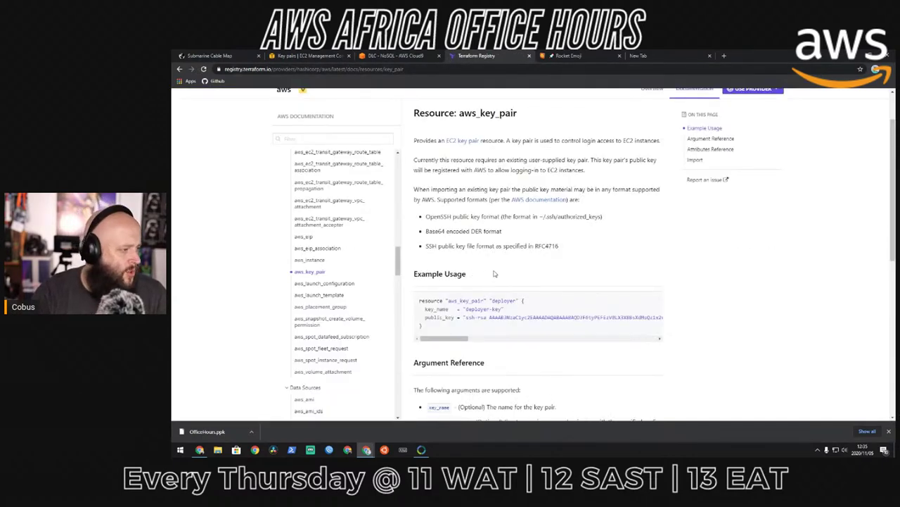
- Look through the EC2 data sources in the AWS provider documentation for a key pair entry, collapsing the resources list
{"action": "scroll", "coordinate": [389, 258], "scroll_direction": "up", "scroll_amount": 10}
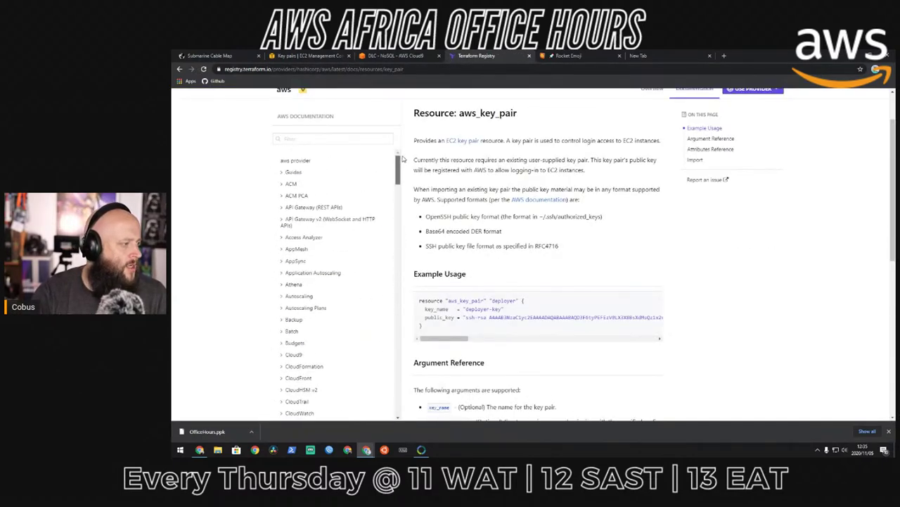
{"action": "left_click_drag", "start_coordinate": [398, 169], "coordinate": [395, 222]}
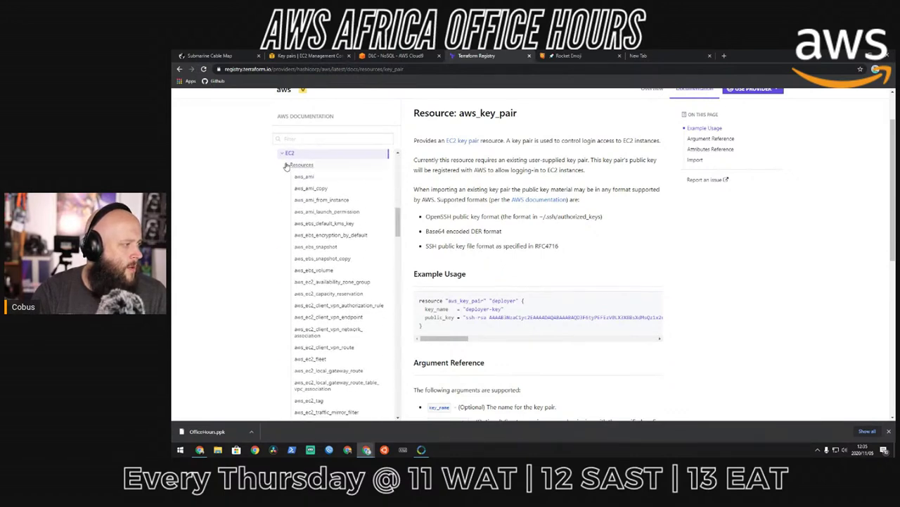
{"action": "left_click", "coordinate": [287, 165]}
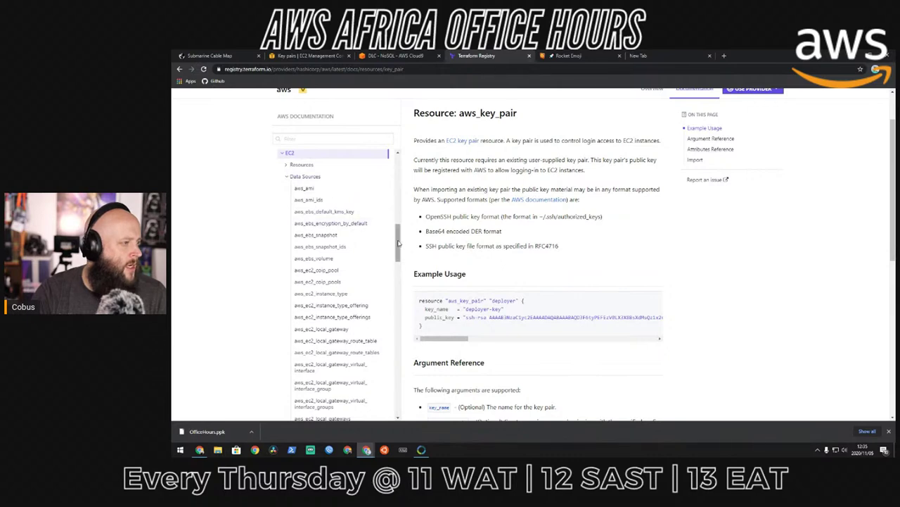
{"action": "scroll", "coordinate": [399, 242], "scroll_direction": "up", "scroll_amount": 1}
{"action": "left_click_drag", "start_coordinate": [399, 242], "coordinate": [402, 277]}
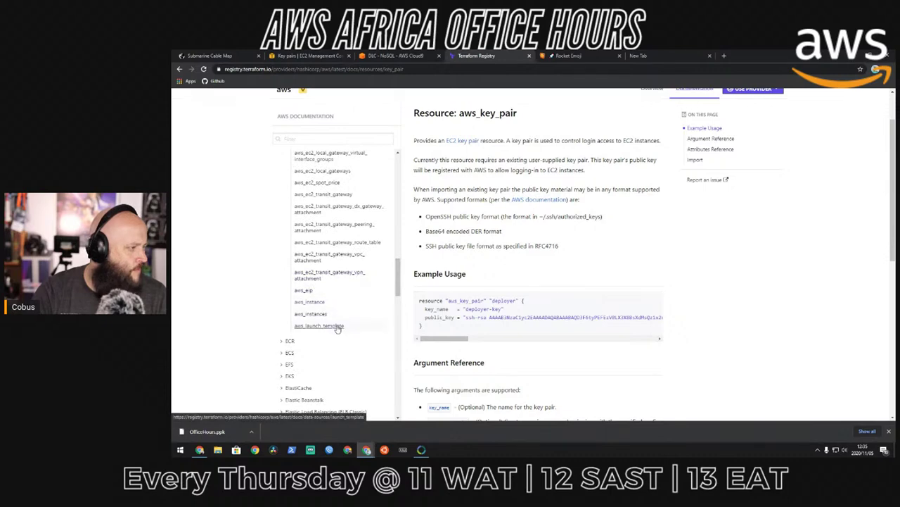
- Go back to the aws_instance resource page in the Terraform Registry documentation
{"action": "scroll", "coordinate": [337, 232], "scroll_direction": "up", "scroll_amount": 3}
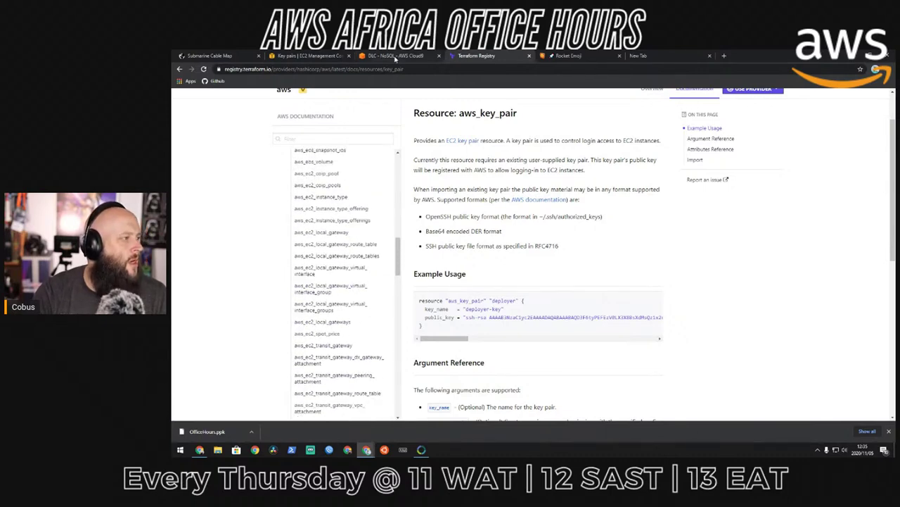
{"action": "left_click", "coordinate": [179, 69]}
{"action": "left_click", "coordinate": [179, 69]}
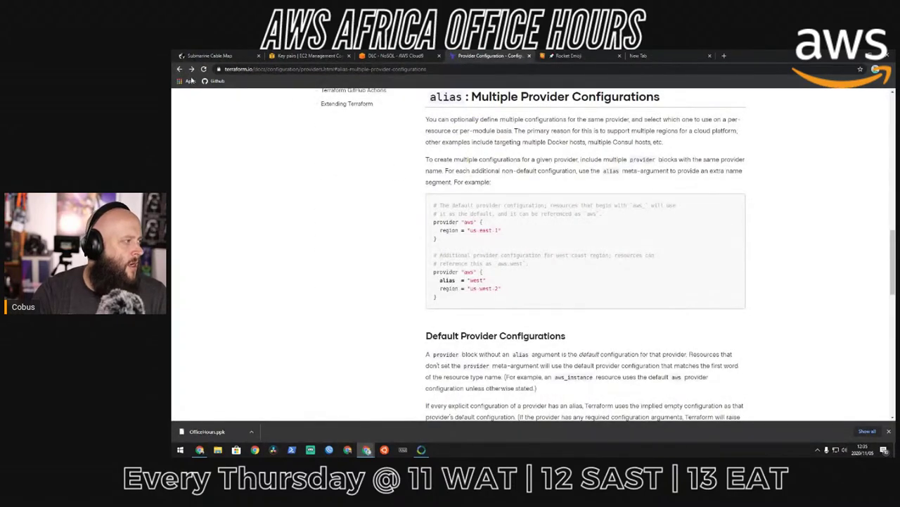
{"action": "left_click", "coordinate": [179, 69]}
{"action": "left_click", "coordinate": [179, 69]}
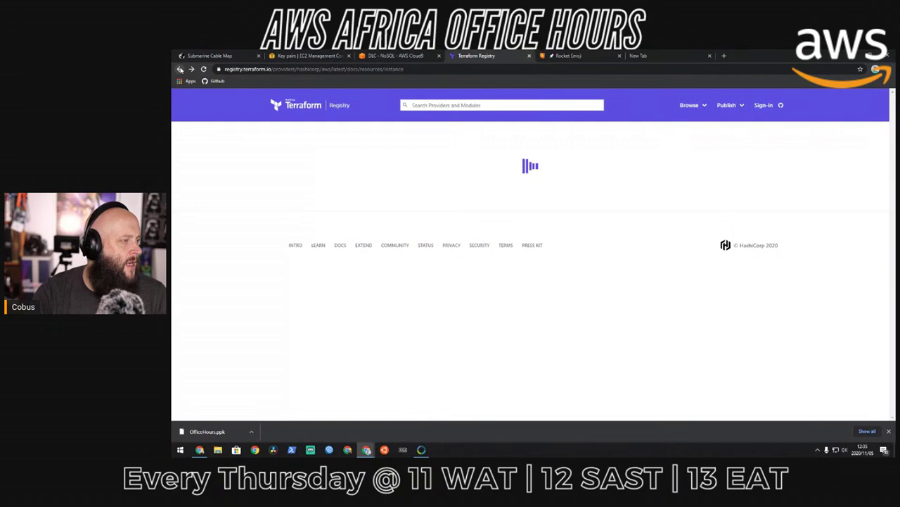
- Search the aws_instance page for "key" and select the key_name argument in the argument reference
{"action": "key", "text": "ctrl+f"}
{"action": "type", "text": "key"}
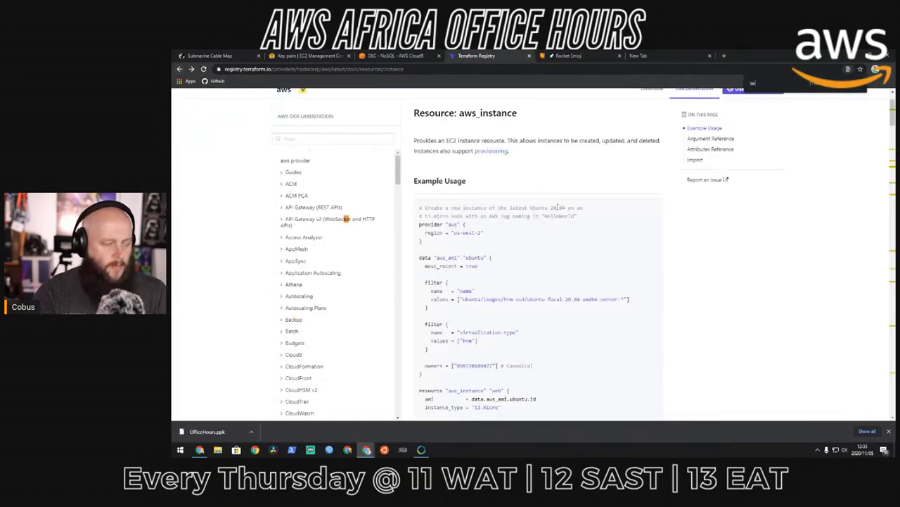
{"action": "key", "text": "Return"}
{"action": "key", "text": "Return"}
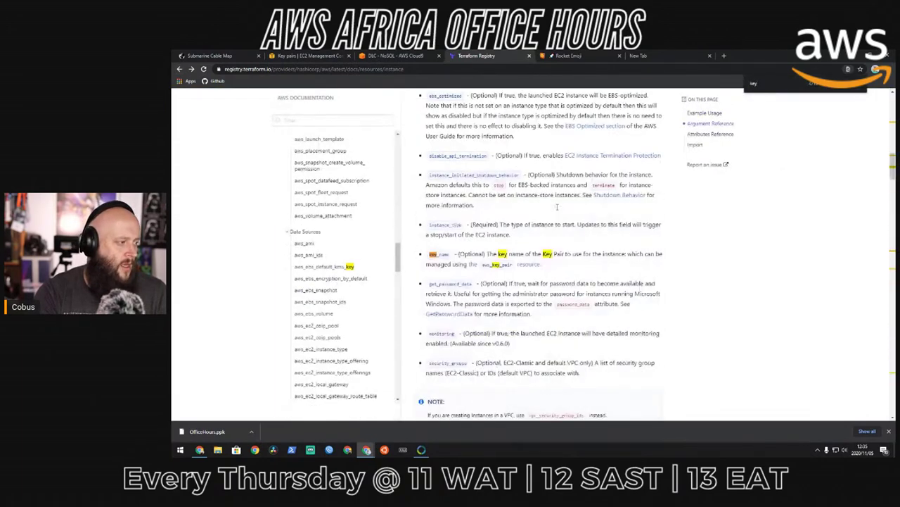
{"action": "left_click", "coordinate": [440, 255]}
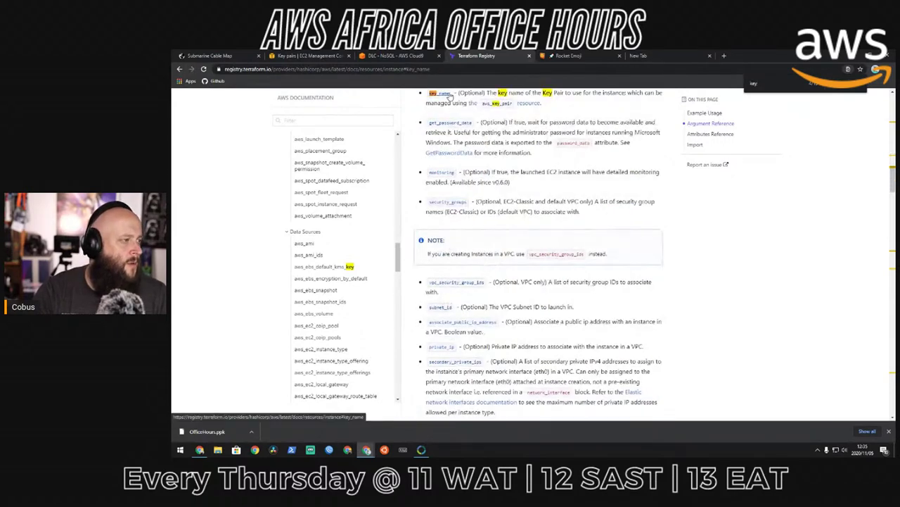
{"action": "scroll", "coordinate": [429, 112], "scroll_direction": "up", "scroll_amount": 1}
{"action": "left_click_drag", "start_coordinate": [426, 108], "coordinate": [451, 106]}
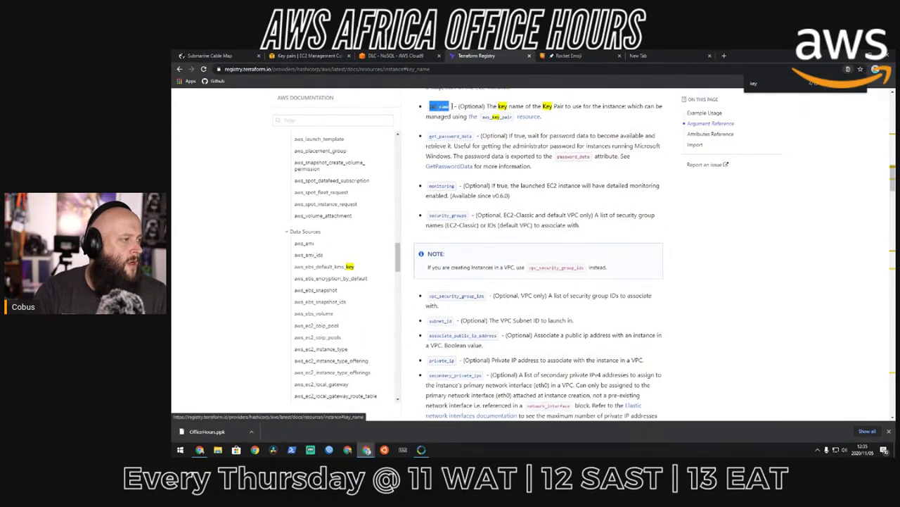
- Switch to Cloud9 and add key_name = var.keypair_name below instance_type in the aws_instance resource of cpt.tf
{"action": "left_click", "coordinate": [393, 56]}
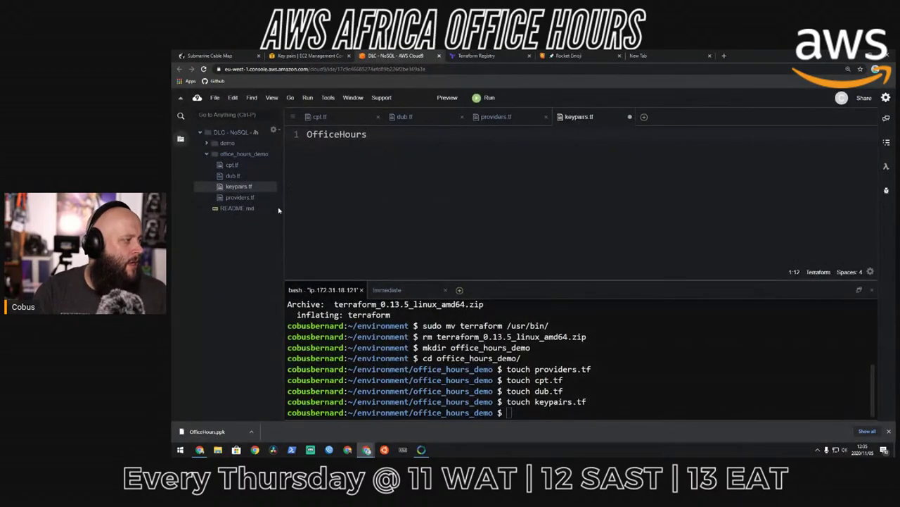
{"action": "left_click", "coordinate": [230, 165]}
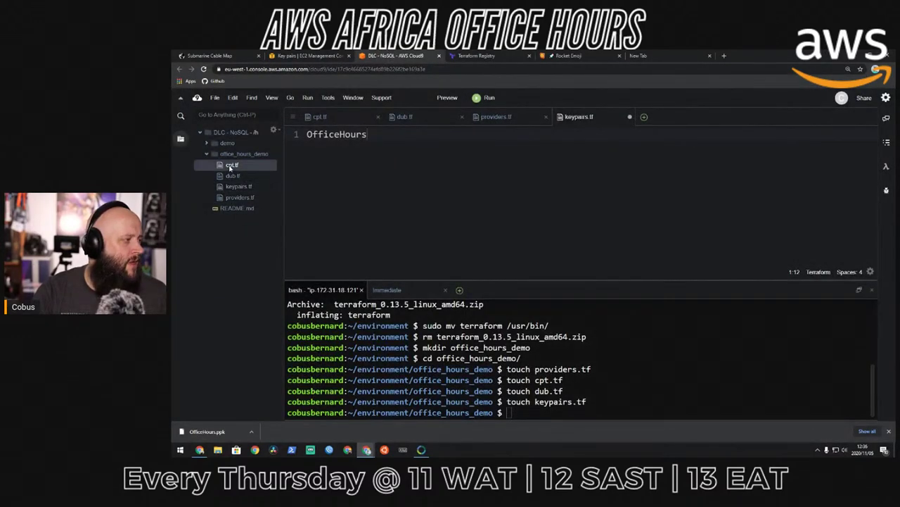
{"action": "double_click", "coordinate": [230, 165]}
{"action": "left_click", "coordinate": [515, 185]}
{"action": "key", "text": "Return"}
{"action": "type", "text": "key_name"}
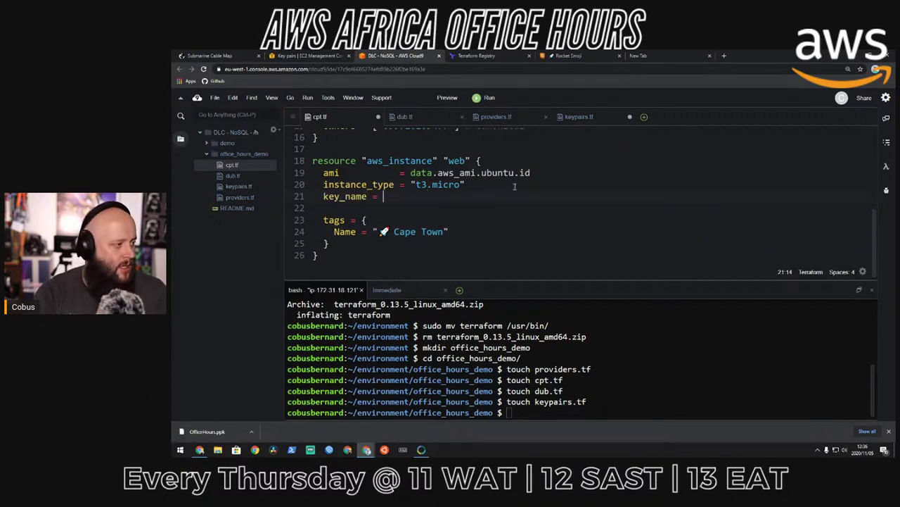
{"action": "type", "text": " = var."}
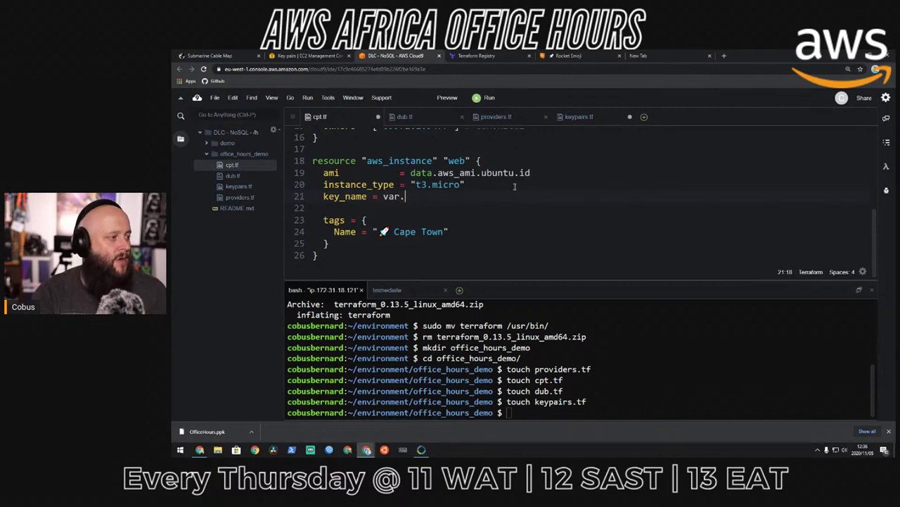
{"action": "type", "text": "keypair"}
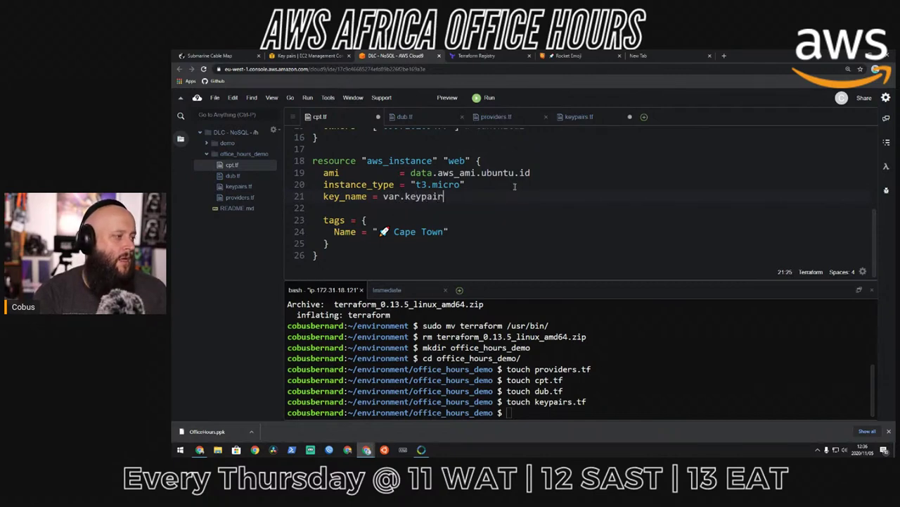
{"action": "type", "text": "_name"}
- Rename keypairs.tf to variables.tf in the terminal with the mv command
{"action": "left_click", "coordinate": [540, 343]}
{"action": "type", "text": "mv ke"}
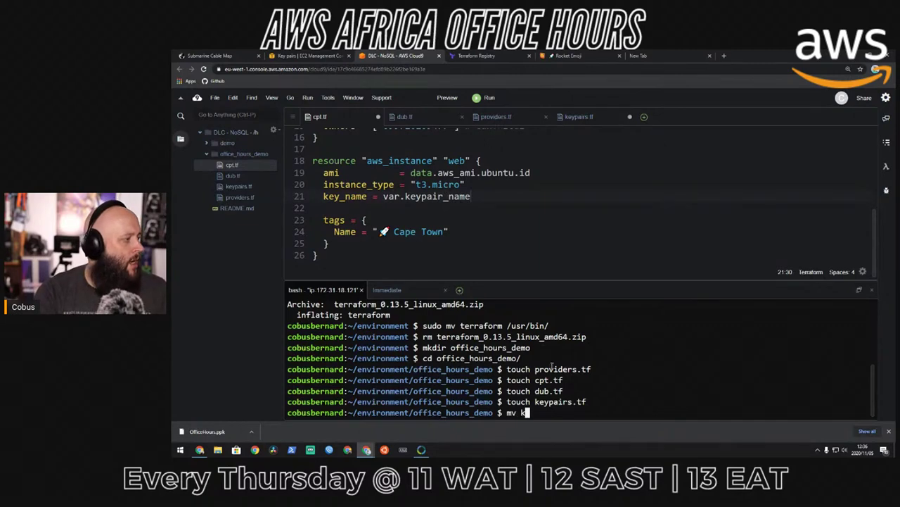
{"action": "key", "text": "Tab"}
{"action": "type", "text": "variables.tf"}
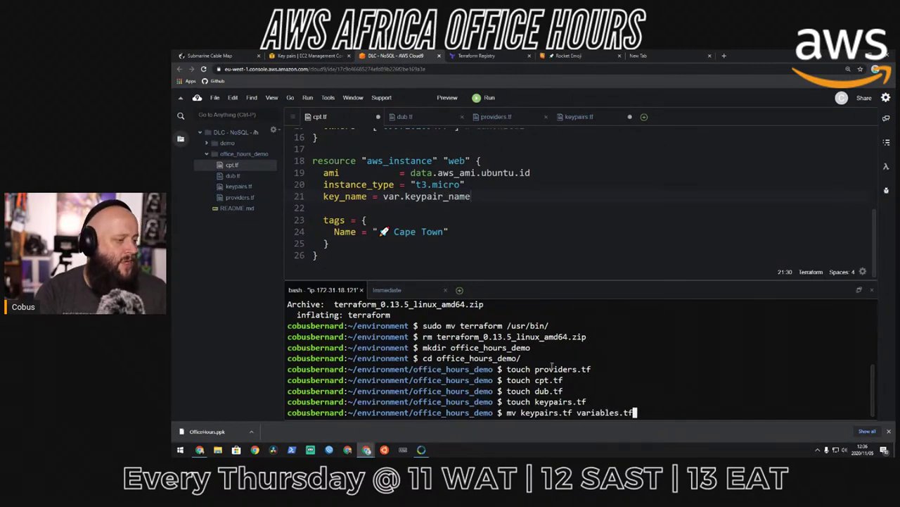
{"action": "key", "text": "Return"}
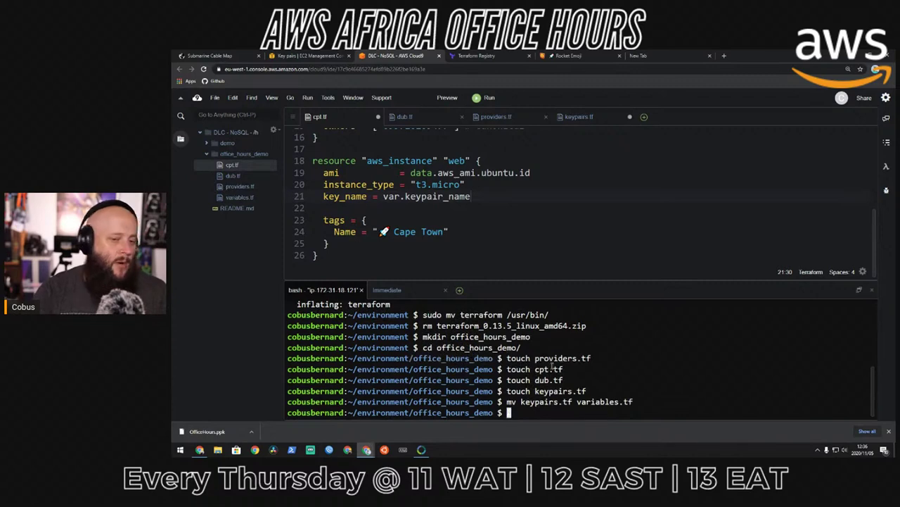
- Open variables.tf, close the editor tab of the removed keypairs.tf and start a variable declaration with empty quotes
{"action": "double_click", "coordinate": [239, 197]}
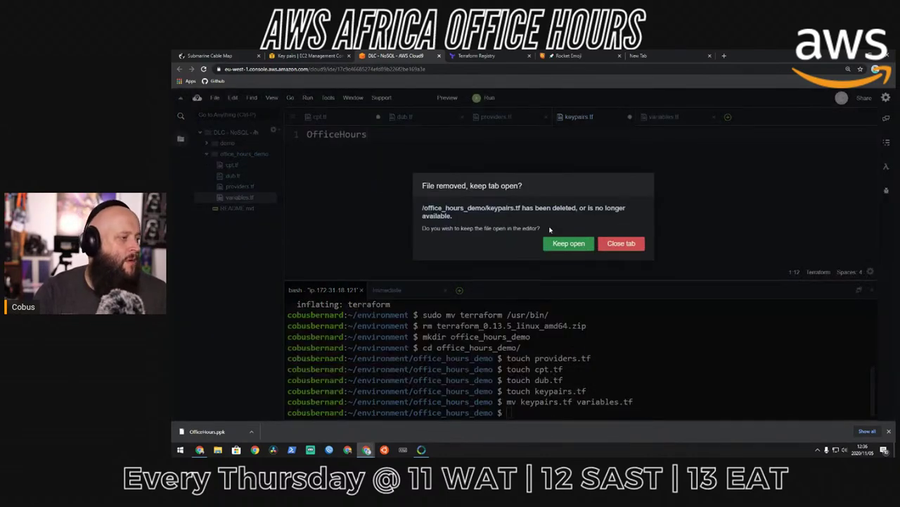
{"action": "left_click", "coordinate": [622, 243]}
{"action": "type", "text": "var"}
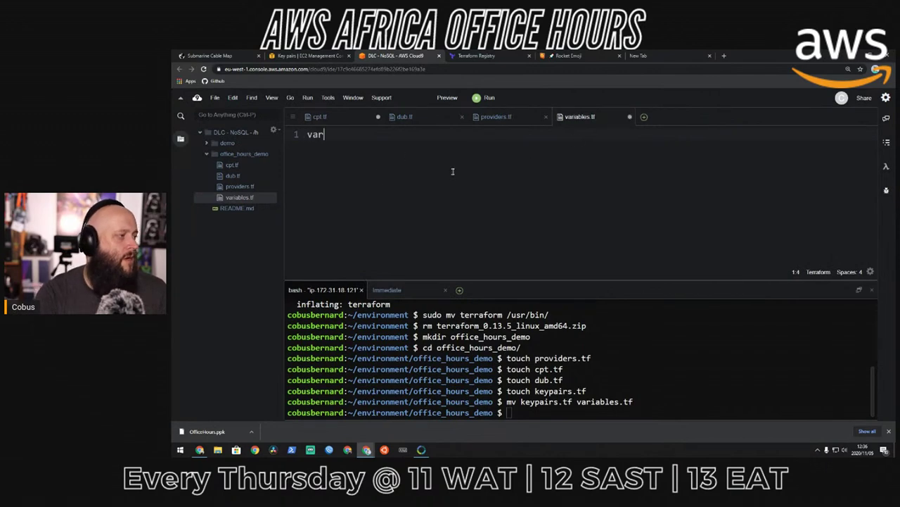
{"action": "type", "text": "iable \""}
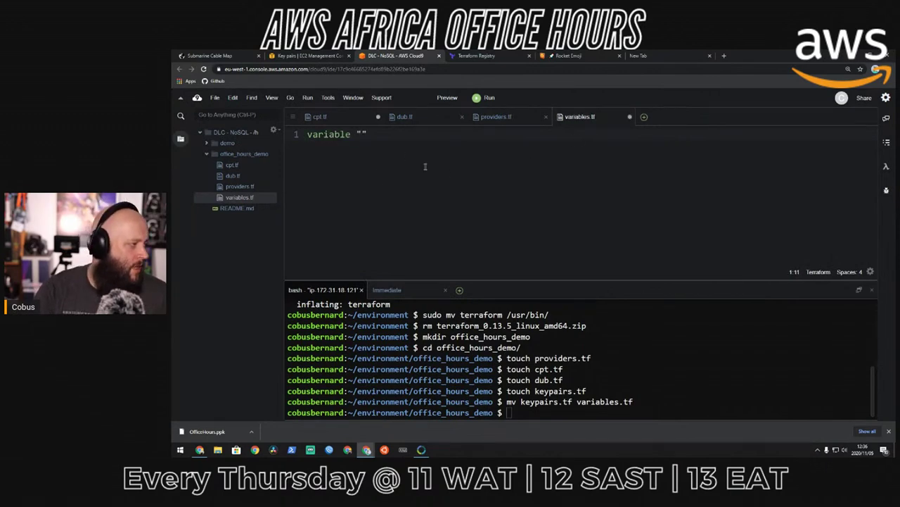
- Copy keypair_name from cpt.tf as the variable's name in variables.tf and open its block with braces
{"action": "left_click", "coordinate": [232, 165]}
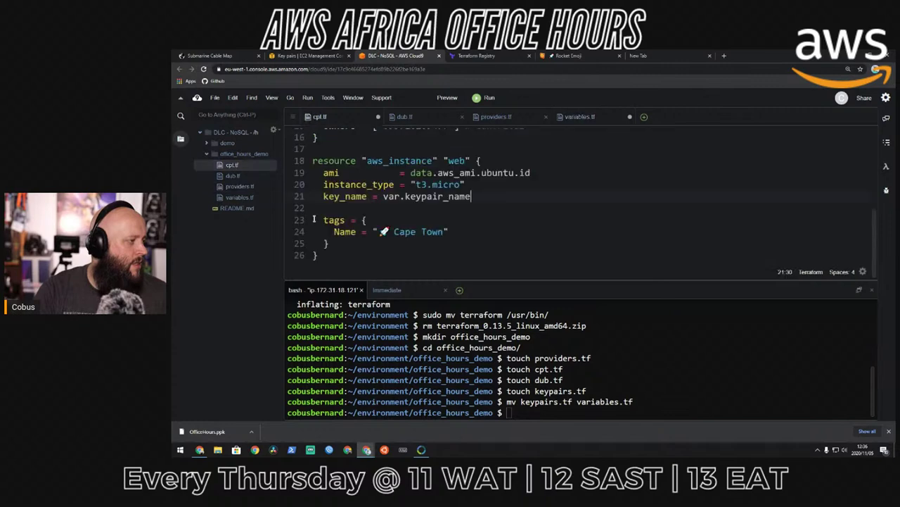
{"action": "double_click", "coordinate": [428, 197]}
{"action": "key", "text": "ctrl+c"}
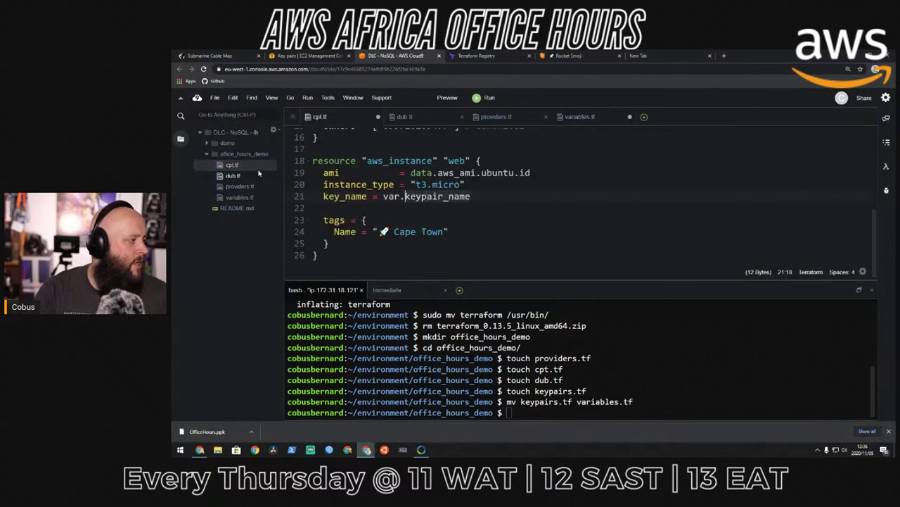
{"action": "left_click", "coordinate": [239, 186]}
{"action": "left_click", "coordinate": [239, 197]}
{"action": "key", "text": "ctrl+v"}
{"action": "type", "text": "{"}
{"action": "key", "text": "Return"}
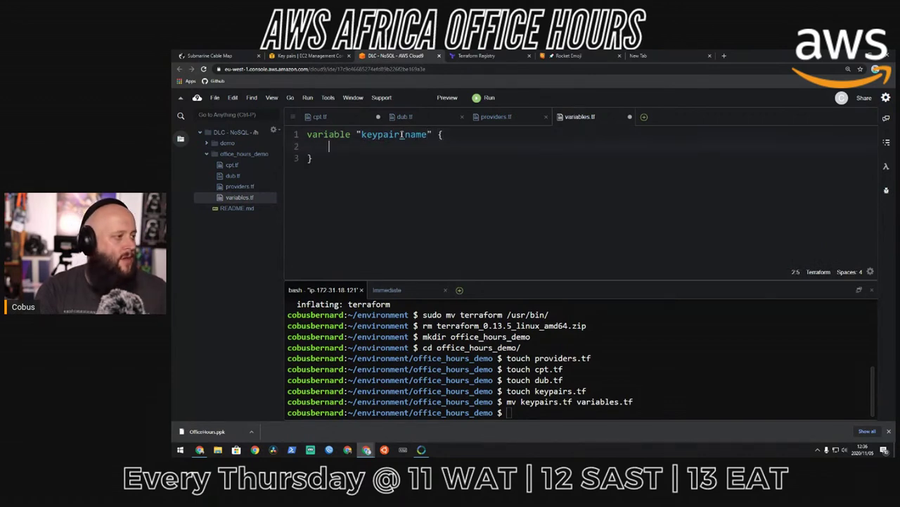
- Give the keypair_name variable the type string and the default value "OfficeHours"
{"action": "type", "text": "type = string"}
{"action": "key", "text": "Return"}
{"action": "type", "text": "default = "}
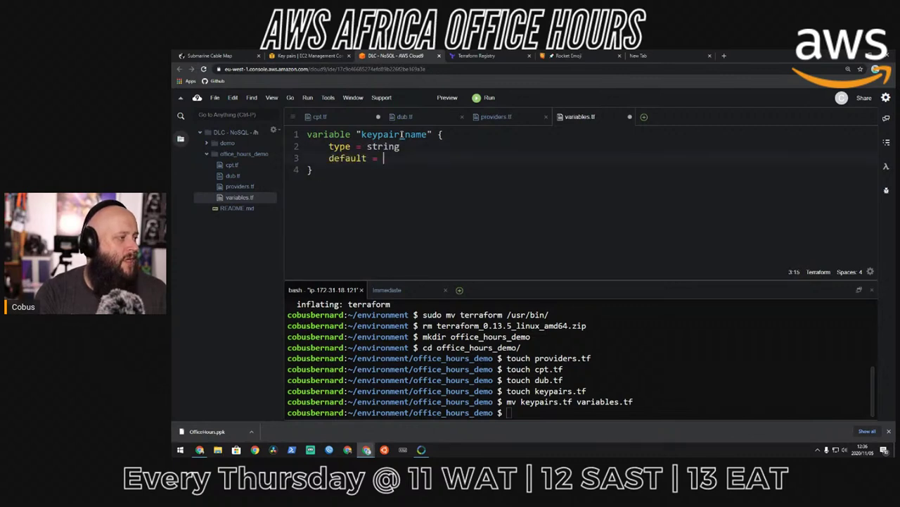
{"action": "type", "text": "\"keypair_name"}
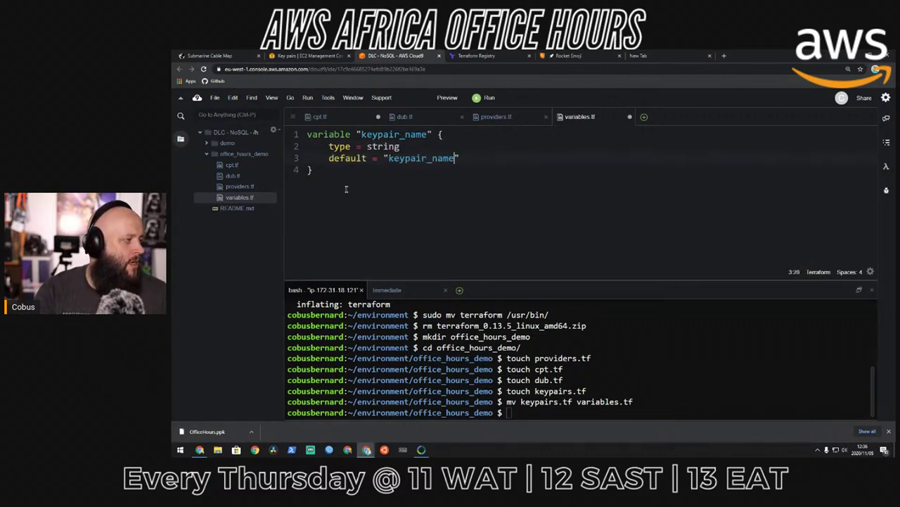
{"action": "left_click", "coordinate": [327, 56]}
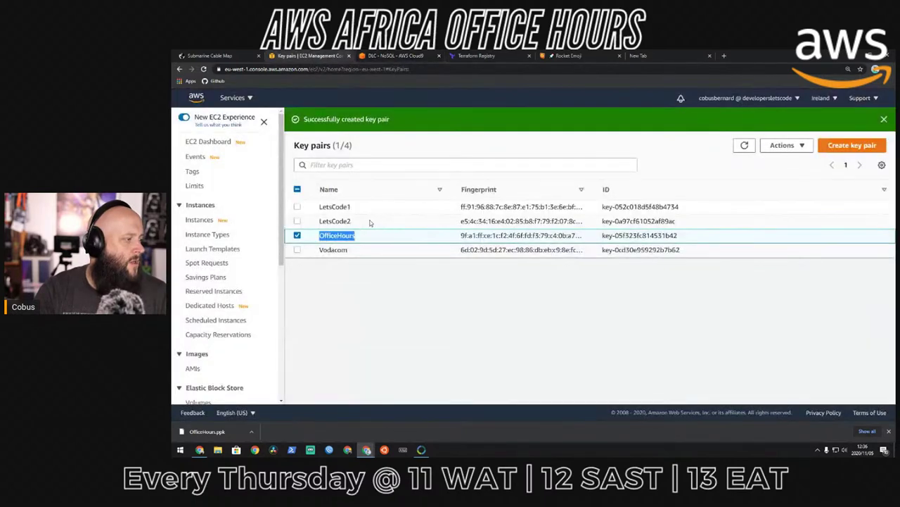
{"action": "left_click", "coordinate": [379, 56]}
{"action": "type", "text": "OfficeHours"}
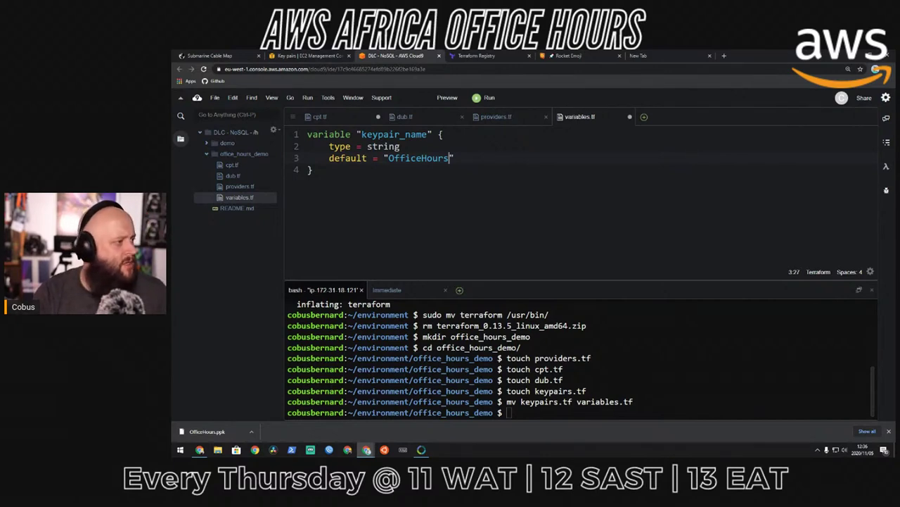
{"action": "left_click", "coordinate": [391, 225]}
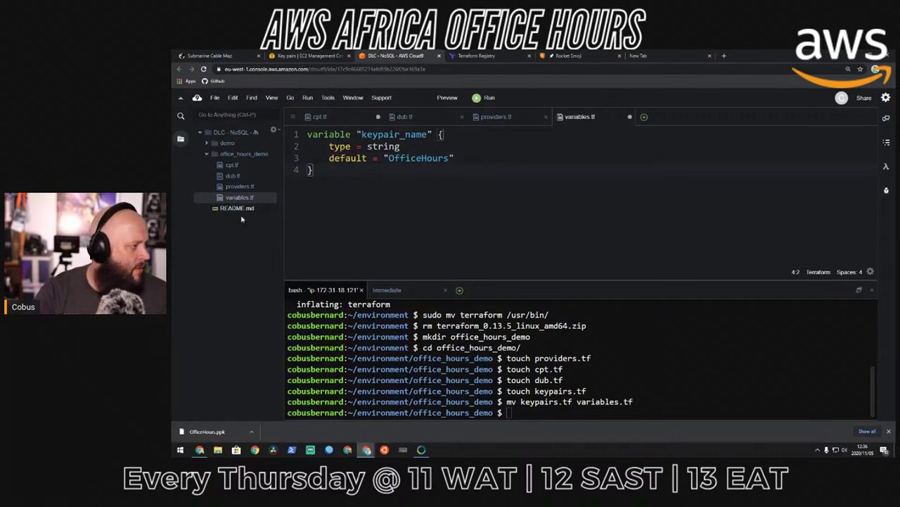
- Copy the key_name = var.keypair_name line from cpt.tf into the aws_instance resource of dub.tf and save dub.tf
{"action": "left_click", "coordinate": [232, 165]}
{"action": "double_click", "coordinate": [232, 165]}
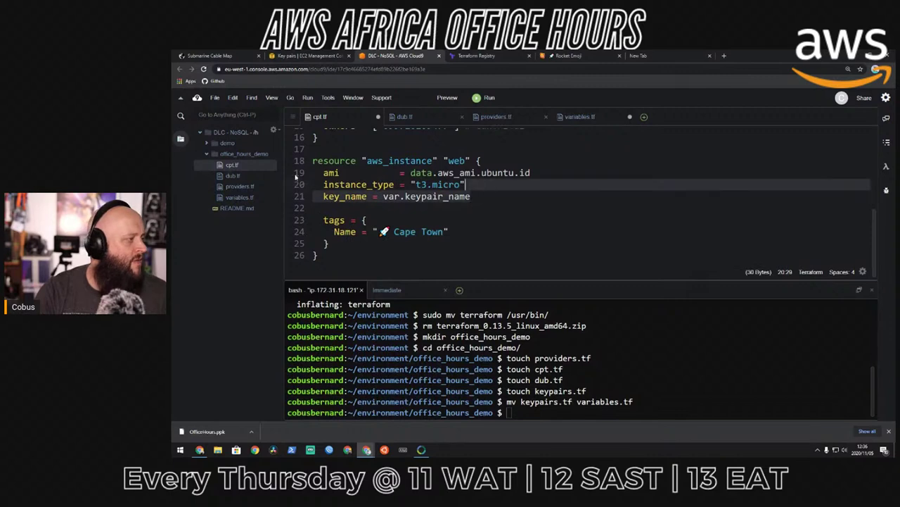
{"action": "left_click", "coordinate": [235, 177]}
{"action": "key", "text": "Return"}
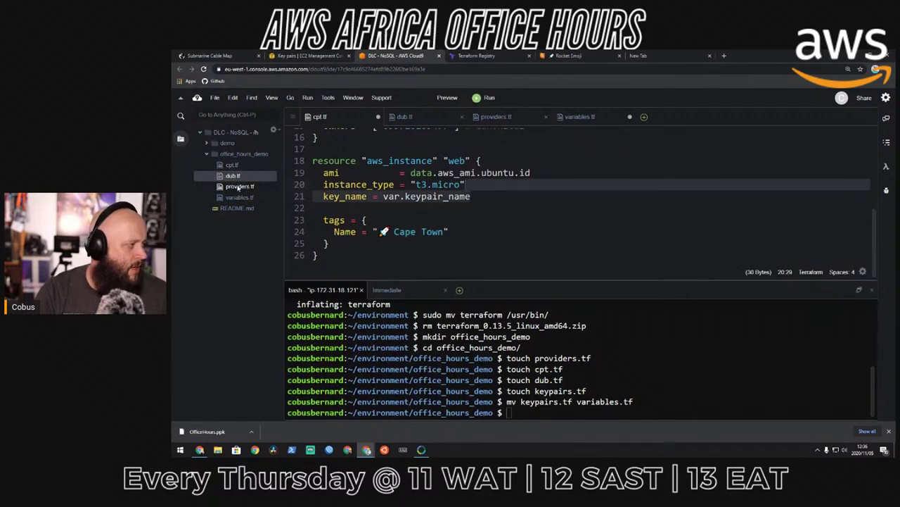
{"action": "double_click", "coordinate": [232, 180]}
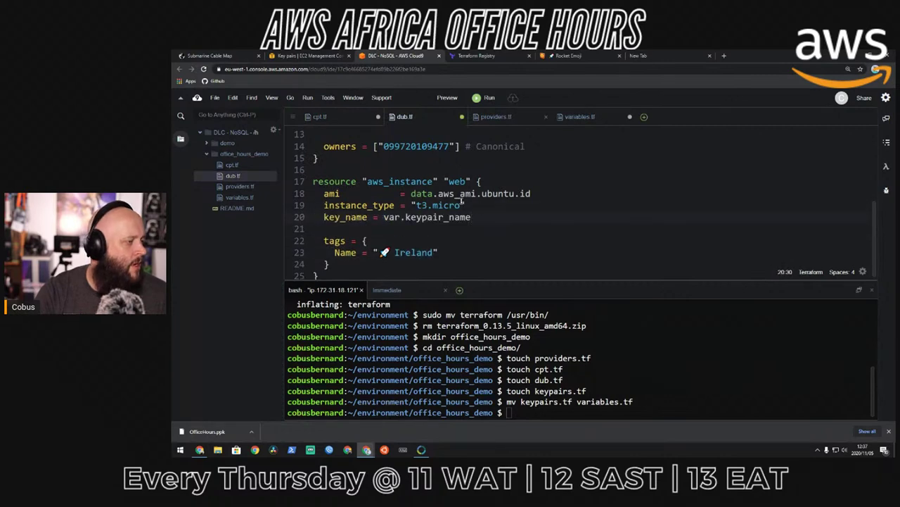
- Format the Terraform files by running terraform fmt in the terminal
{"action": "left_click", "coordinate": [592, 335]}
{"action": "type", "text": "terraform r"}
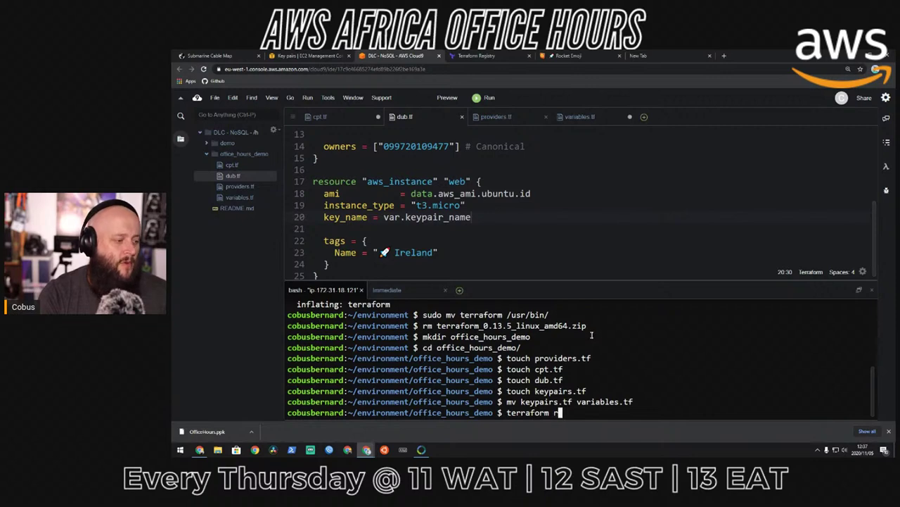
{"action": "key", "text": "BackSpace"}
{"action": "type", "text": "fmt"}
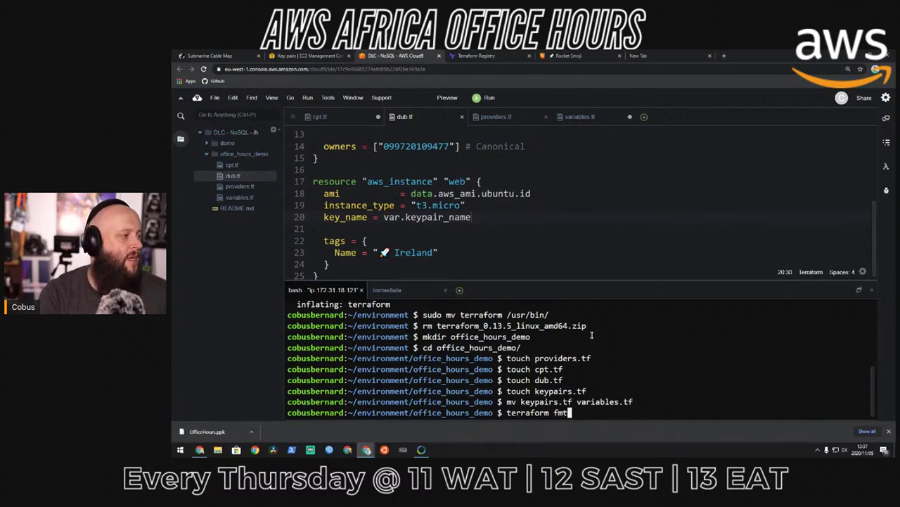
{"action": "key", "text": "Return"}
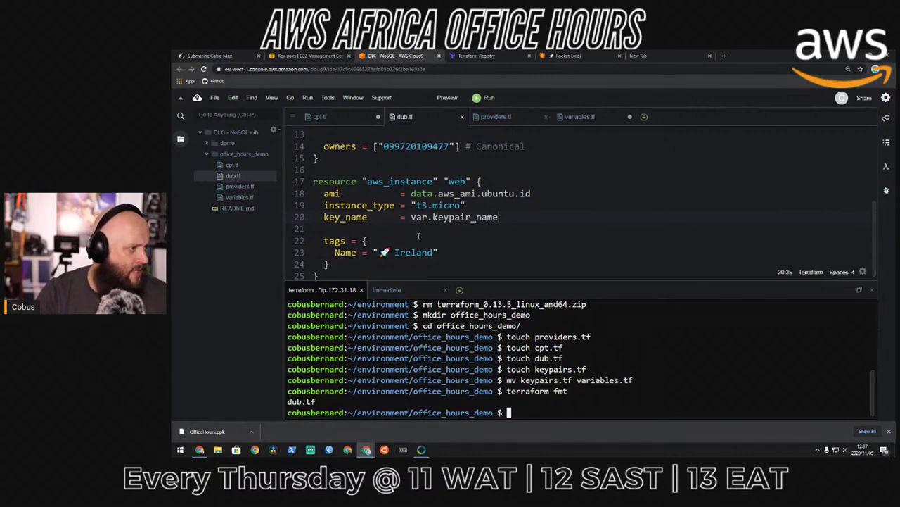
- Switch to the Terraform Registry and filter the AWS documentation for "security group"
{"action": "left_click", "coordinate": [475, 56]}
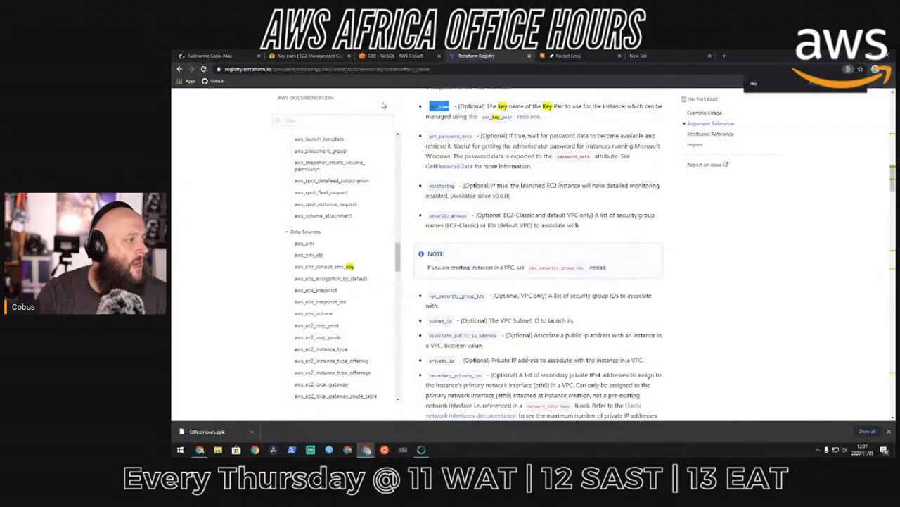
{"action": "left_click", "coordinate": [299, 121]}
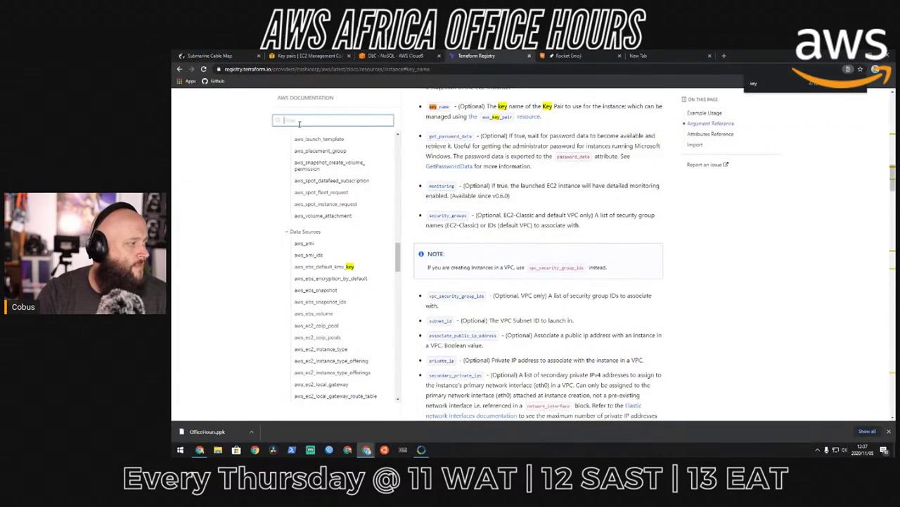
{"action": "type", "text": "incurity group"}
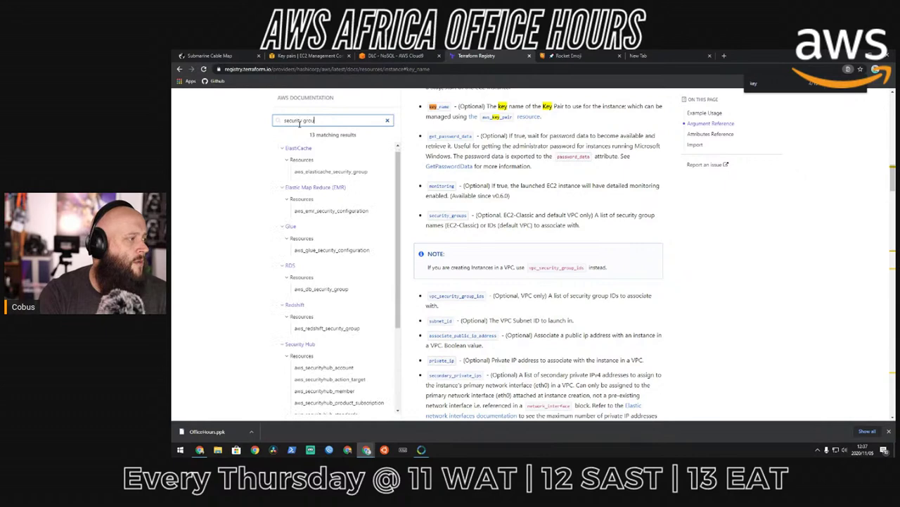
- Find the aws_security_group resource under VPC in the filtered results and look over its documentation page
{"action": "scroll", "coordinate": [361, 253], "scroll_direction": "down", "scroll_amount": 2}
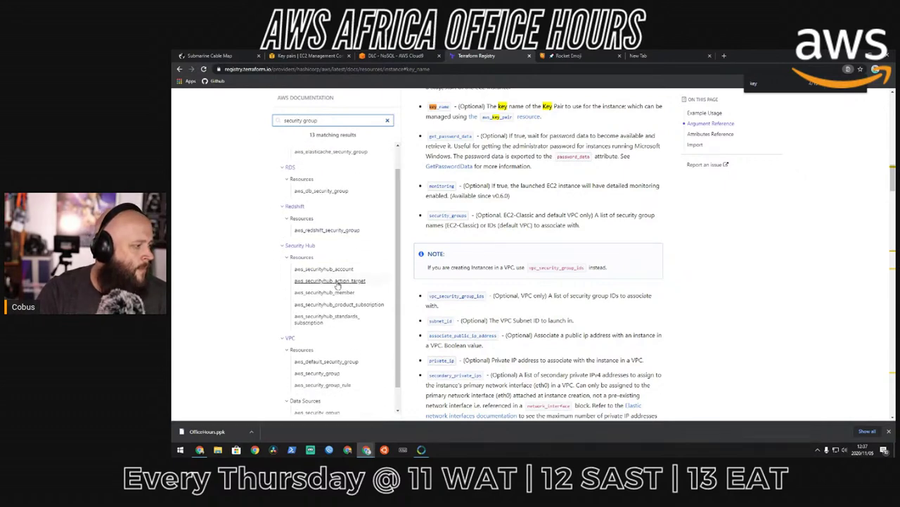
{"action": "scroll", "coordinate": [364, 218], "scroll_direction": "up", "scroll_amount": 2}
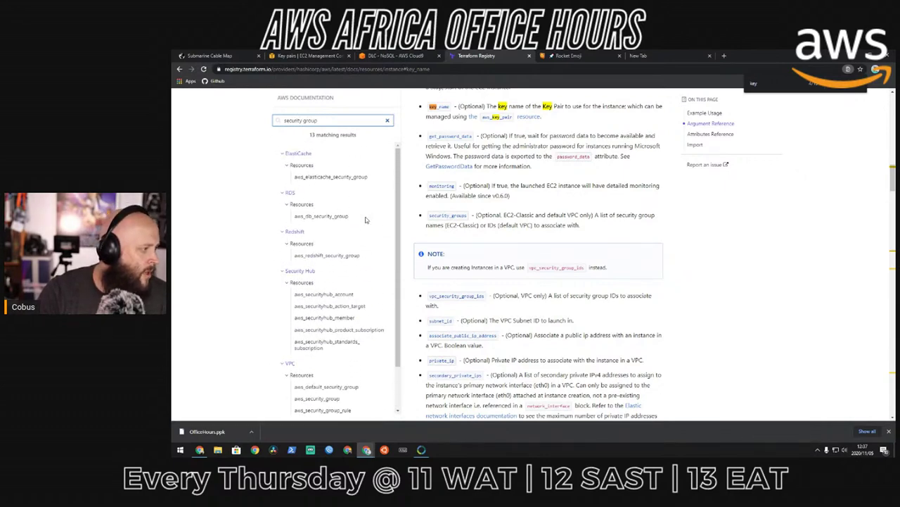
{"action": "scroll", "coordinate": [363, 224], "scroll_direction": "down", "scroll_amount": 3}
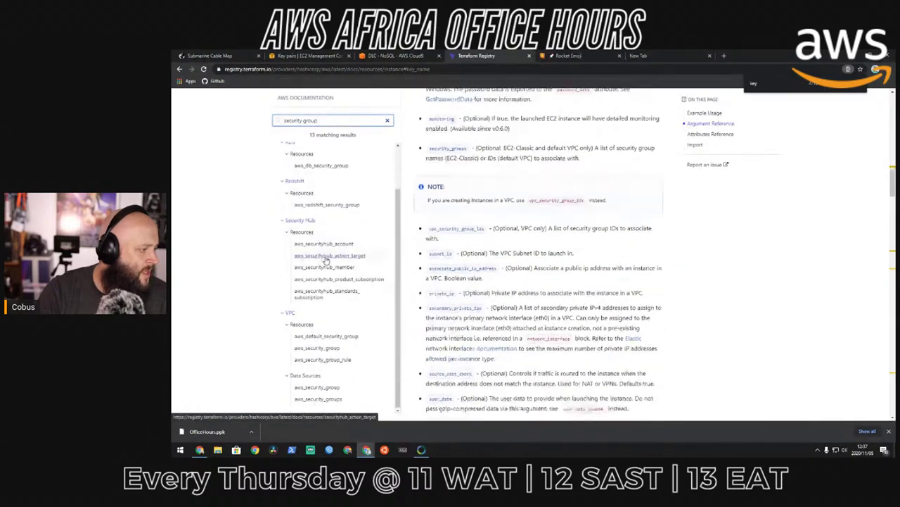
{"action": "left_click", "coordinate": [329, 349]}
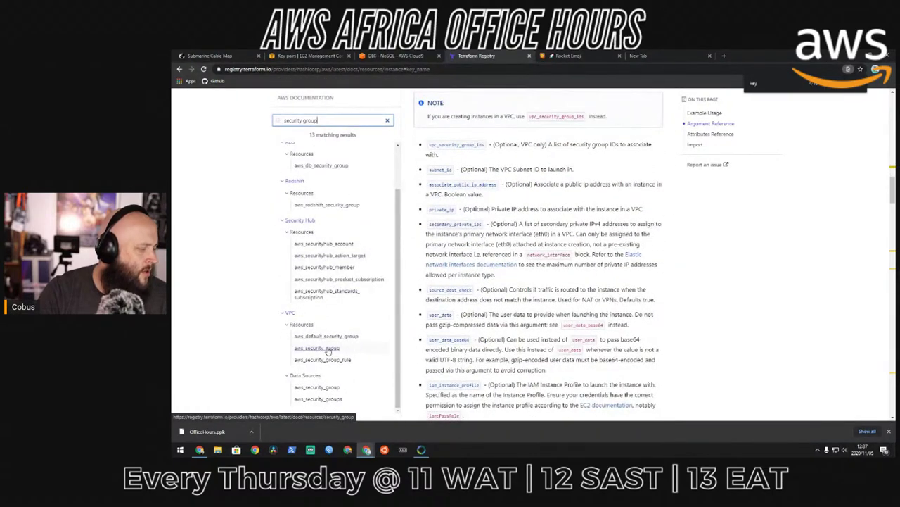
{"action": "scroll", "coordinate": [483, 243], "scroll_direction": "down", "scroll_amount": 3}
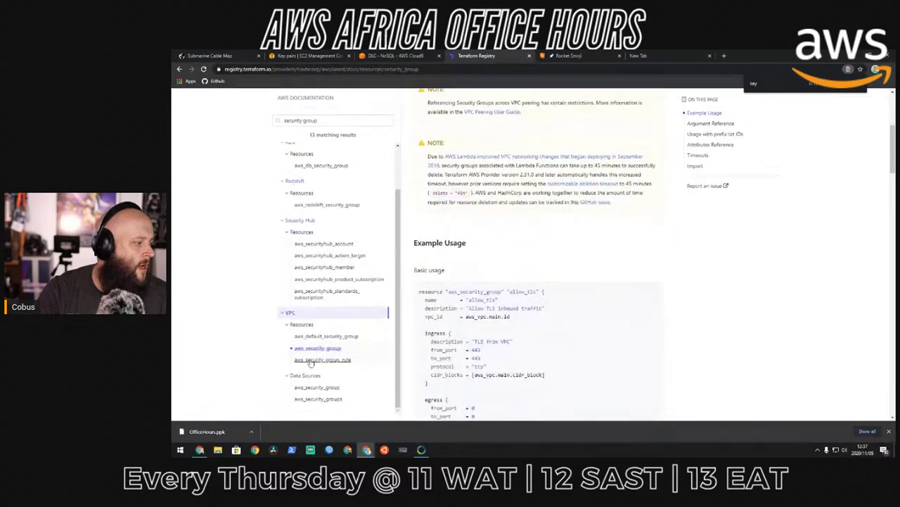
- Examine the aws_security_group_rule arguments and return to the basic usage example of aws_security_group
{"action": "left_click", "coordinate": [317, 360]}
{"action": "scroll", "coordinate": [484, 234], "scroll_direction": "down", "scroll_amount": 3}
{"action": "scroll", "coordinate": [484, 234], "scroll_direction": "down", "scroll_amount": 4}
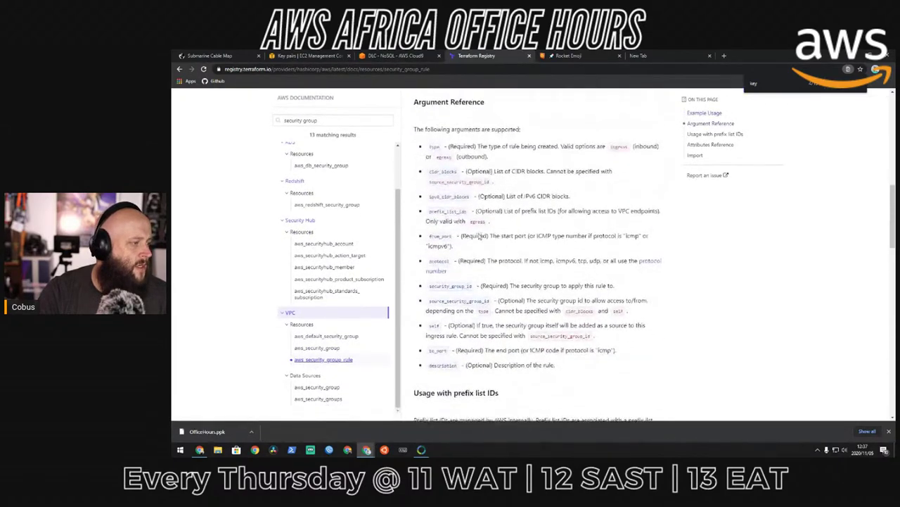
{"action": "scroll", "coordinate": [475, 235], "scroll_direction": "up", "scroll_amount": 2}
{"action": "left_click", "coordinate": [326, 347]}
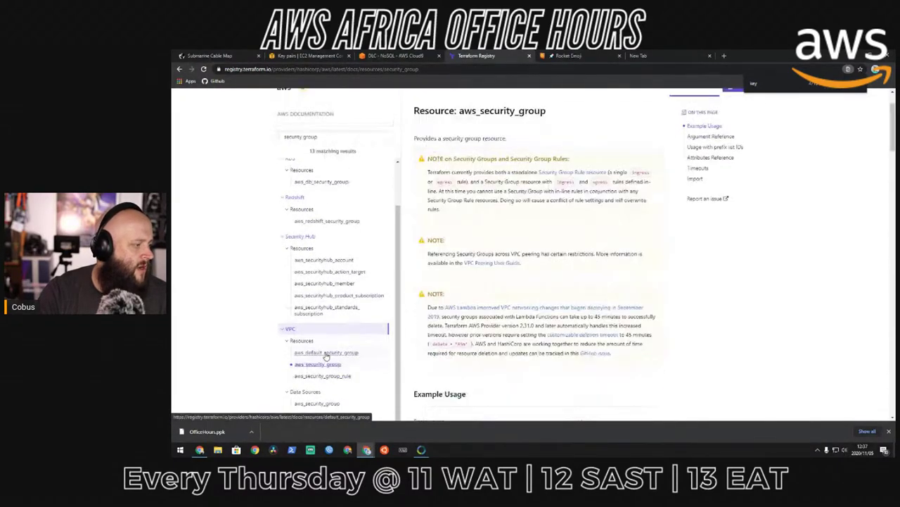
{"action": "scroll", "coordinate": [458, 243], "scroll_direction": "down", "scroll_amount": 3}
{"action": "scroll", "coordinate": [457, 243], "scroll_direction": "down", "scroll_amount": 3}
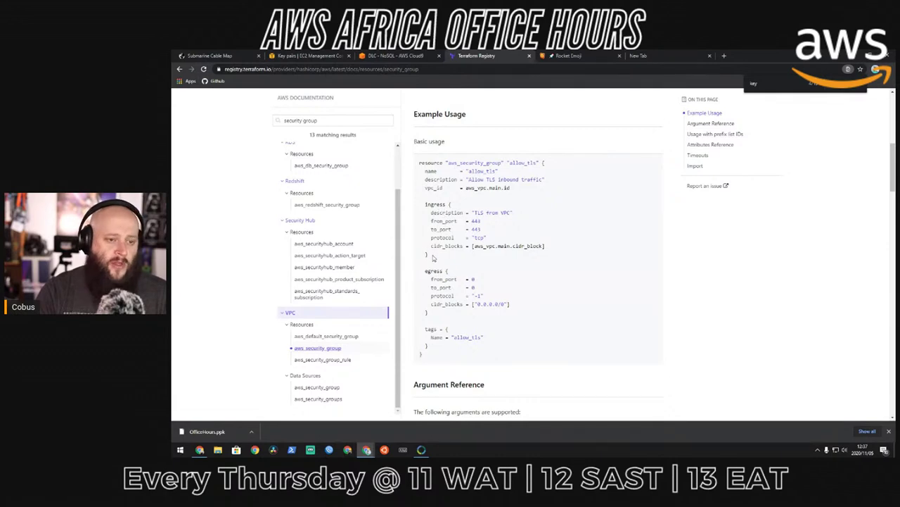
- Copy the aws_security_group "allow_tls" example from the documentation and append it to the end of cpt.tf in Cloud9
{"action": "left_click_drag", "start_coordinate": [420, 164], "coordinate": [468, 360]}
{"action": "key", "text": "ctrl+c"}
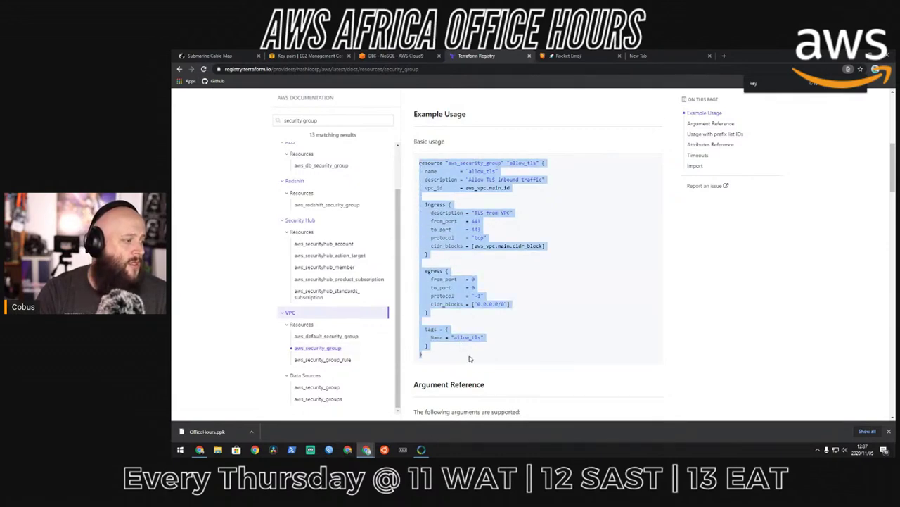
{"action": "left_click", "coordinate": [384, 55]}
{"action": "left_click", "coordinate": [232, 164]}
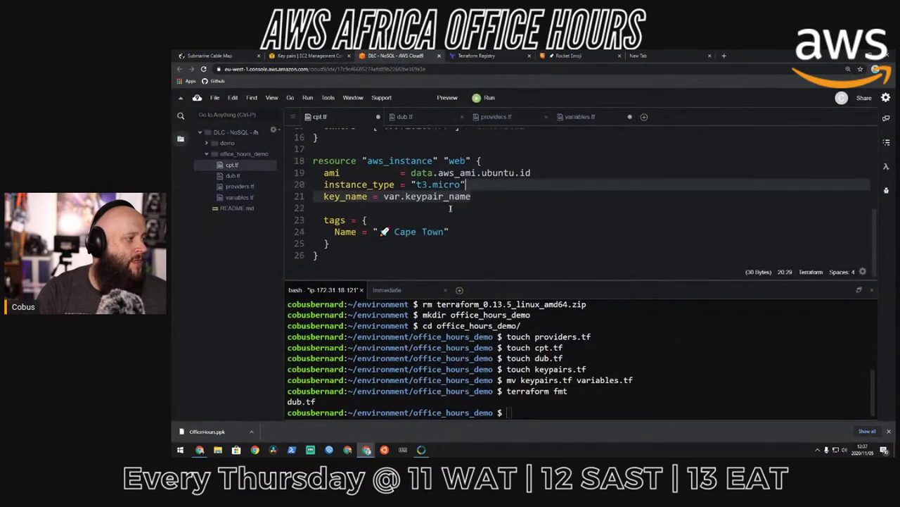
{"action": "scroll", "coordinate": [398, 241], "scroll_direction": "down", "scroll_amount": 2}
{"action": "left_click", "coordinate": [404, 240]}
{"action": "key", "text": "Return"}
{"action": "key", "text": "Return"}
{"action": "key", "text": "ctrl+v"}
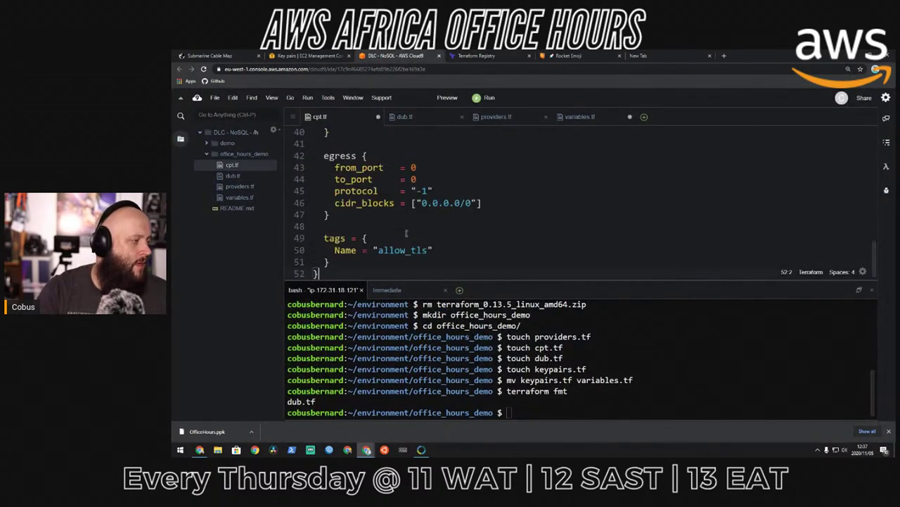
- Remove the ingress and egress blocks and the extra blank line from the allow_tls security group in cpt.tf
{"action": "scroll", "coordinate": [452, 195], "scroll_direction": "up", "scroll_amount": 1}
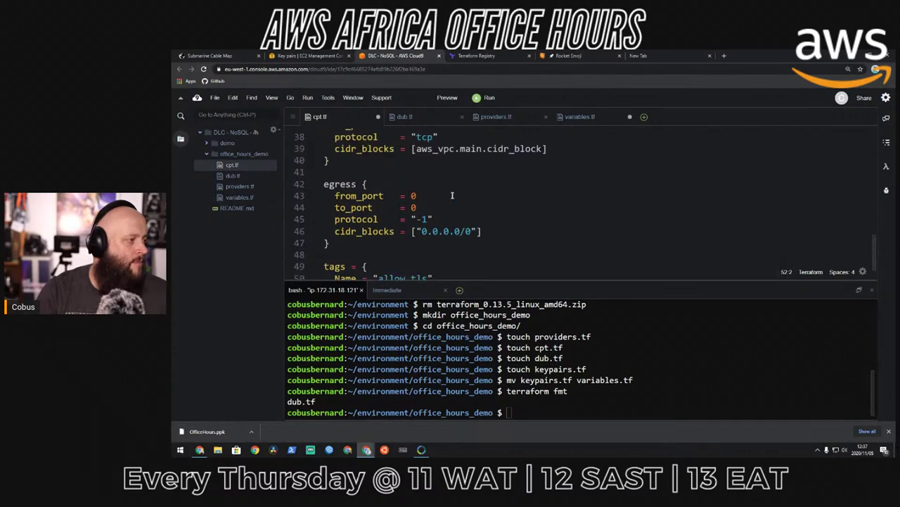
{"action": "left_click", "coordinate": [364, 246]}
{"action": "scroll", "coordinate": [369, 218], "scroll_direction": "up", "scroll_amount": 2}
{"action": "left_click", "coordinate": [365, 135], "text": "shift"}
{"action": "key", "text": "BackSpace"}
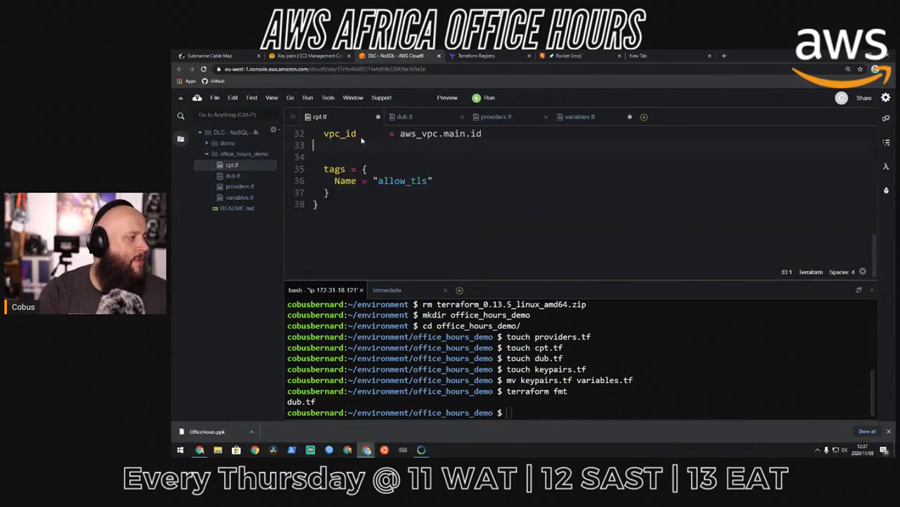
{"action": "key", "text": "Delete"}
{"action": "scroll", "coordinate": [361, 141], "scroll_direction": "up", "scroll_amount": 1}
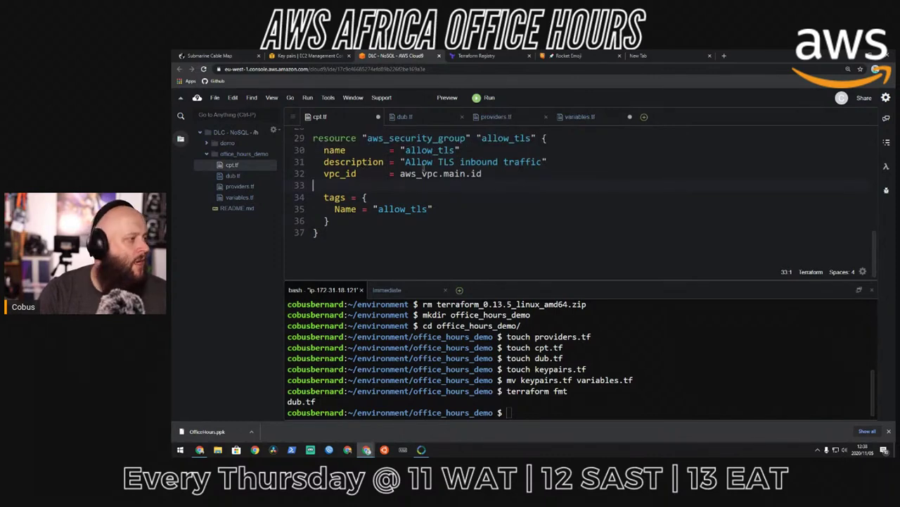
- Delete the remaining aws_security_group "allow_tls" resource and the blank lines after the instance resource in cpt.tf
{"action": "left_click_drag", "start_coordinate": [314, 138], "coordinate": [343, 243]}
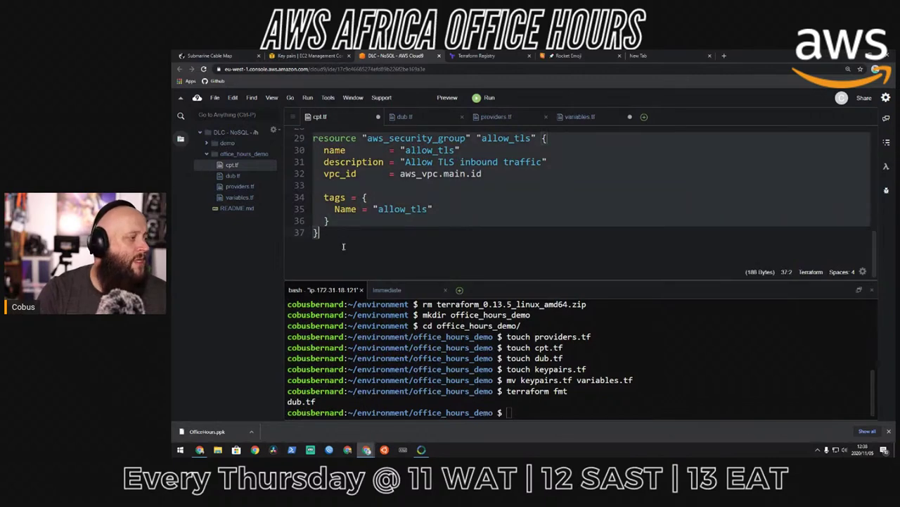
{"action": "key", "text": "BackSpace"}
{"action": "key", "text": "BackSpace"}
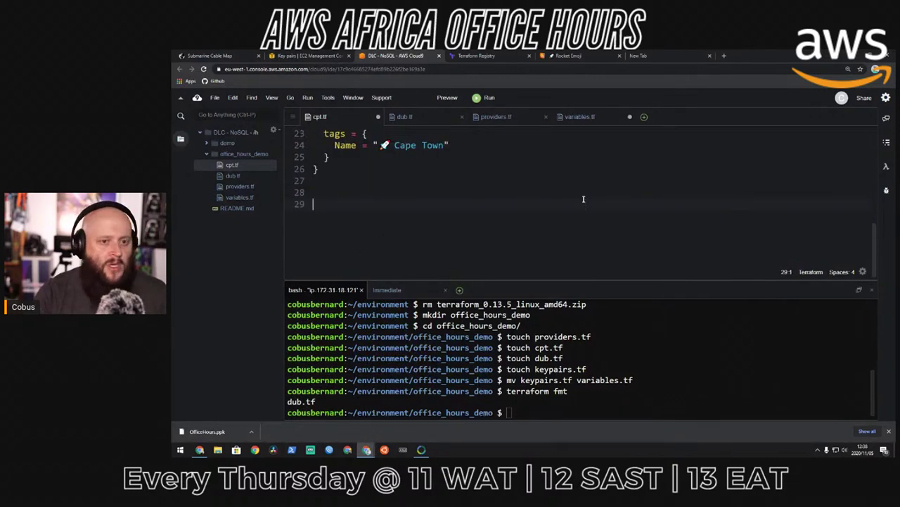
{"action": "key", "text": "BackSpace"}
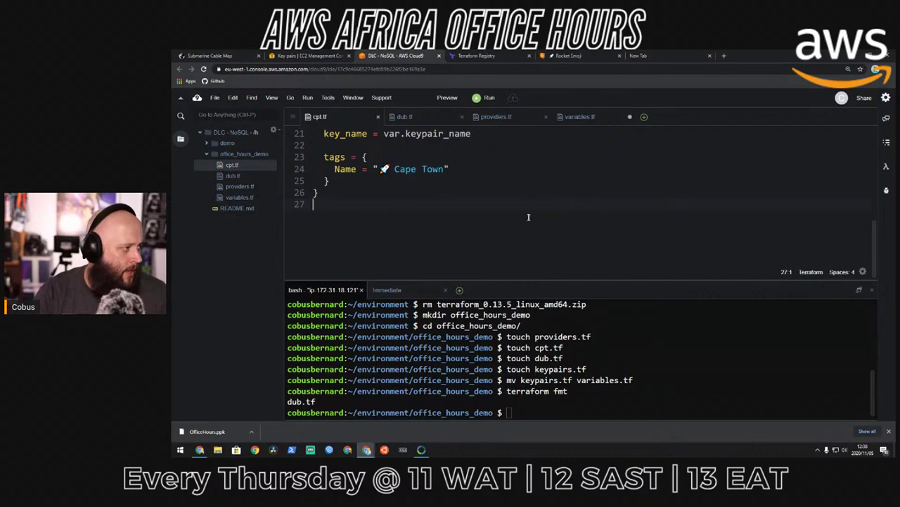
- Run terraform plan in the terminal from the office_hours_demo folder
{"action": "scroll", "coordinate": [433, 225], "scroll_direction": "up", "scroll_amount": 1}
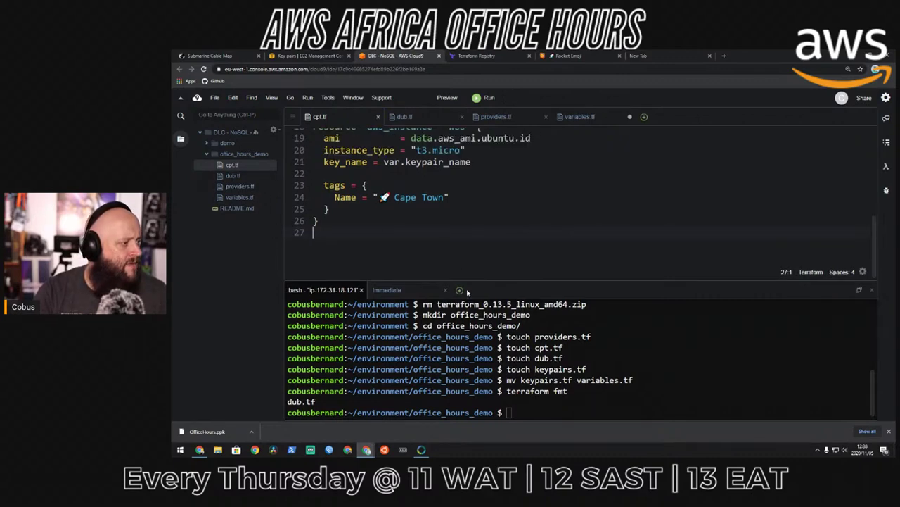
{"action": "left_click", "coordinate": [470, 350]}
{"action": "type", "text": "terr"}
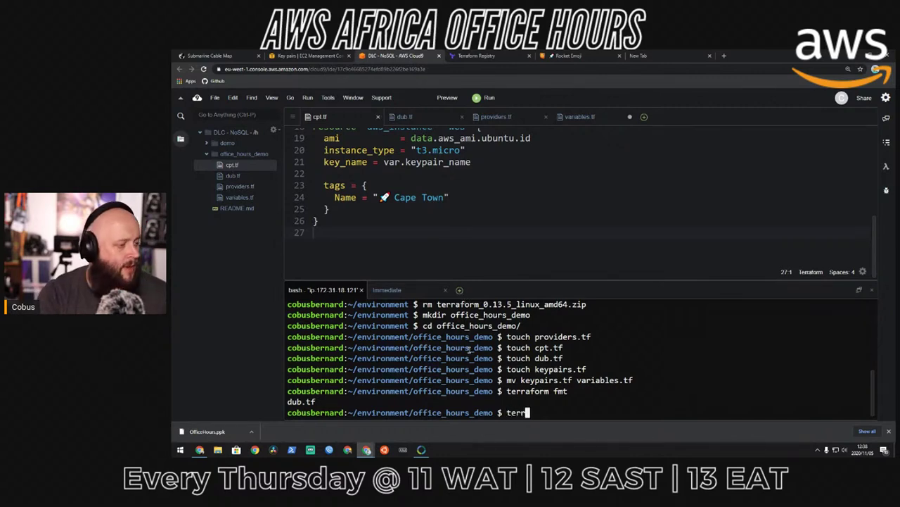
{"action": "type", "text": "a orm plan"}
{"action": "key", "text": "Return"}
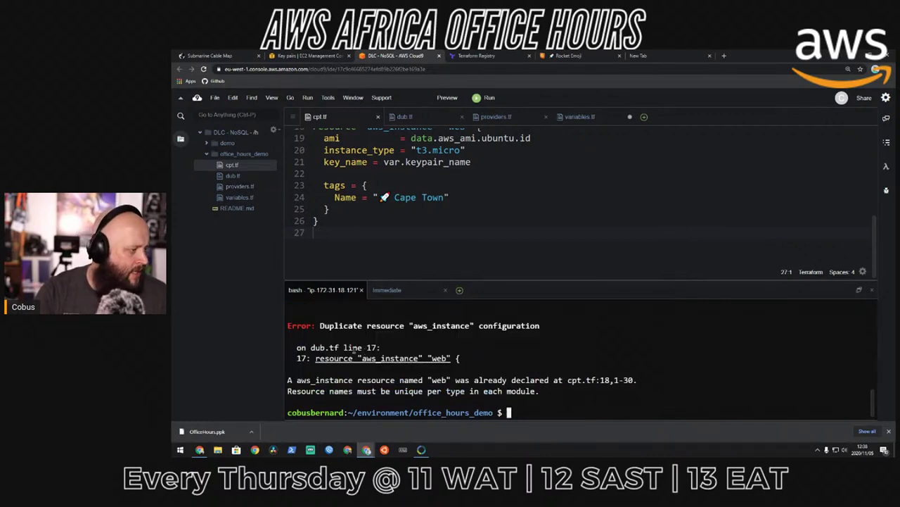
- Open dub.tf and rename its aws_ami data source to "ubuntu_dub"
{"action": "double_click", "coordinate": [232, 176]}
{"action": "left_click", "coordinate": [494, 180]}
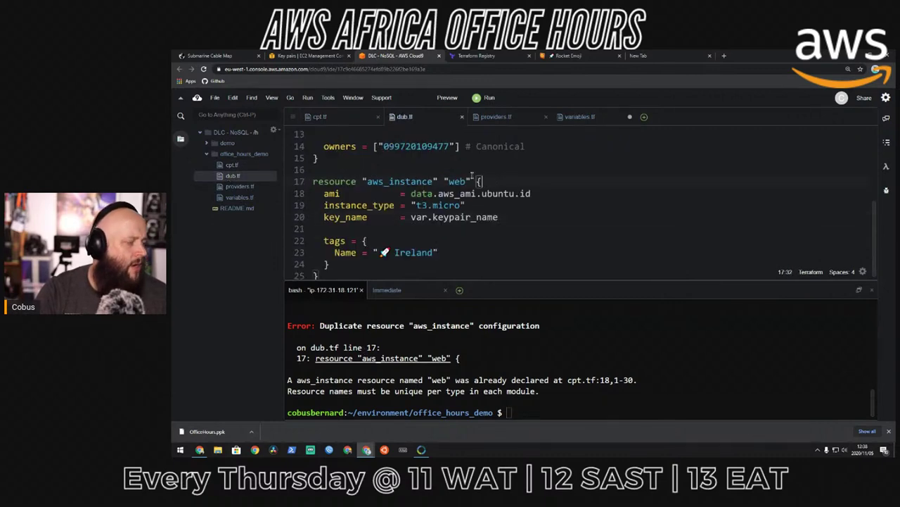
{"action": "scroll", "coordinate": [450, 163], "scroll_direction": "up", "scroll_amount": 4}
{"action": "left_click", "coordinate": [435, 134]}
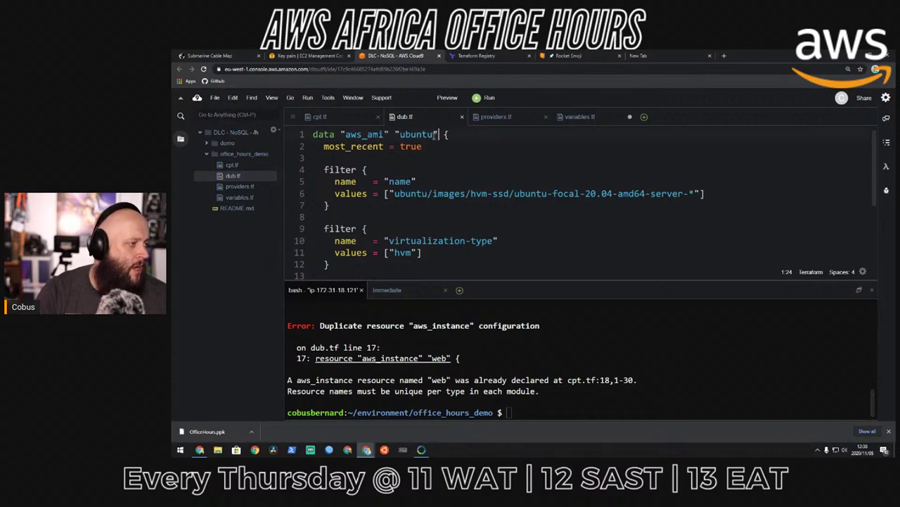
{"action": "key", "text": "Left"}
{"action": "type", "text": "_dub"}
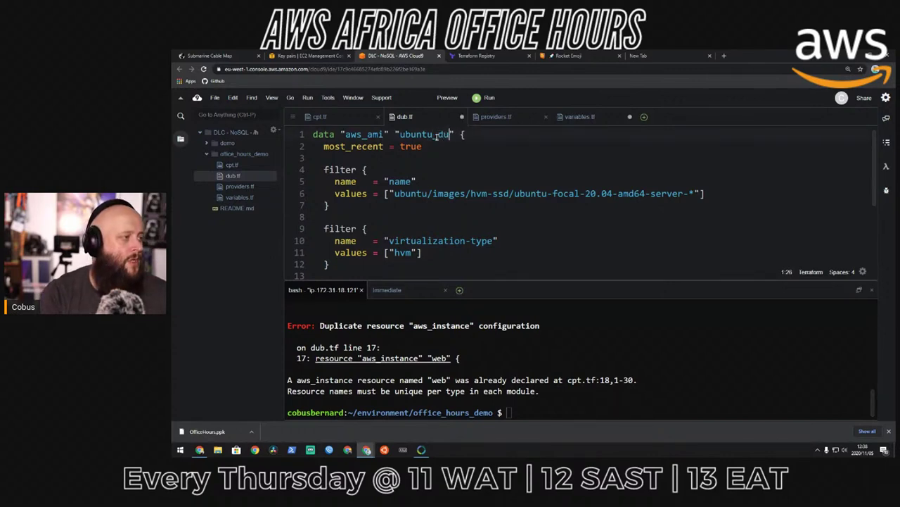
- Rename the aws_instance resource in dub.tf to "web_dub" and save the file
{"action": "scroll", "coordinate": [432, 169], "scroll_direction": "down", "scroll_amount": 3}
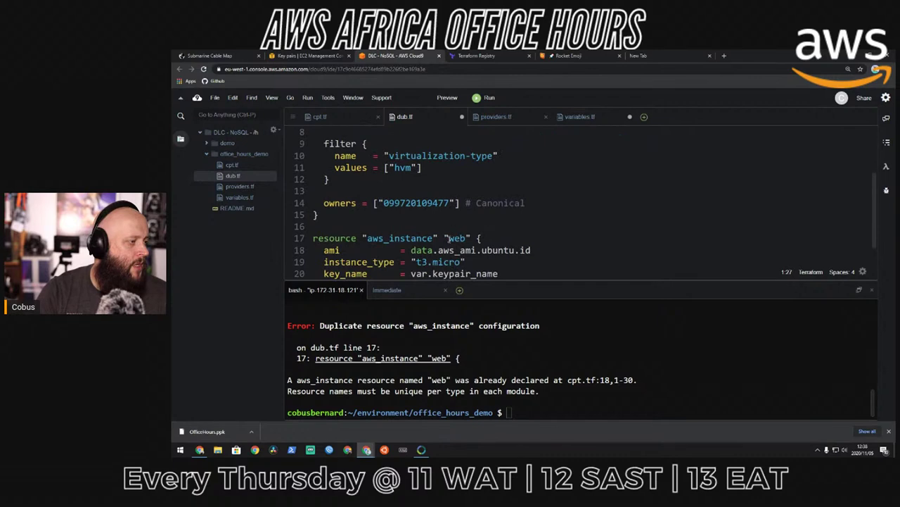
{"action": "left_click", "coordinate": [462, 238]}
{"action": "type", "text": "_dub"}
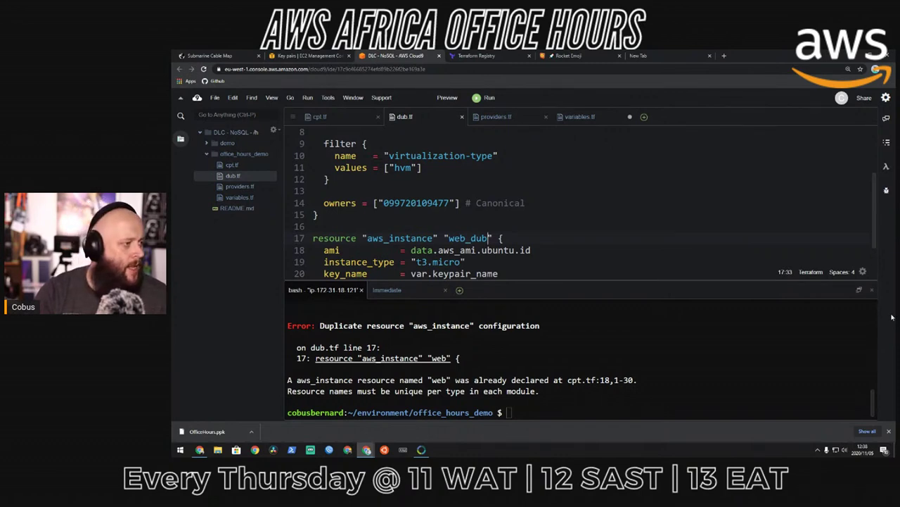
{"action": "left_click", "coordinate": [423, 228]}
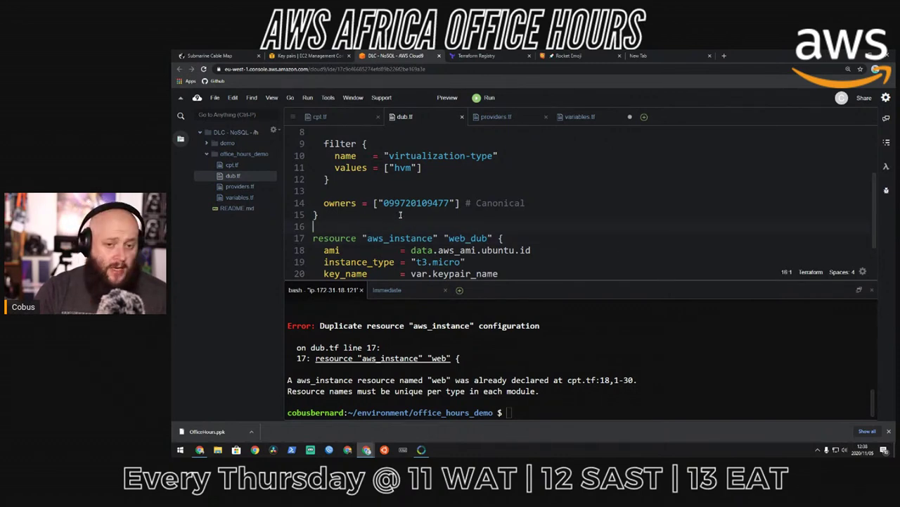
- Search Google for "terraform alias providers" and open Terraform's Provider Configuration documentation page
{"action": "left_click", "coordinate": [477, 56]}
{"action": "left_click", "coordinate": [241, 69]}
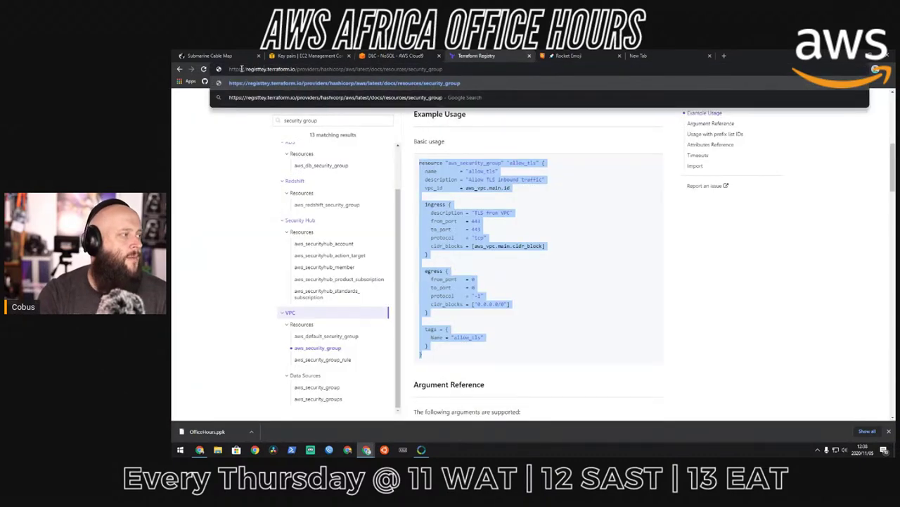
{"action": "type", "text": "terr"}
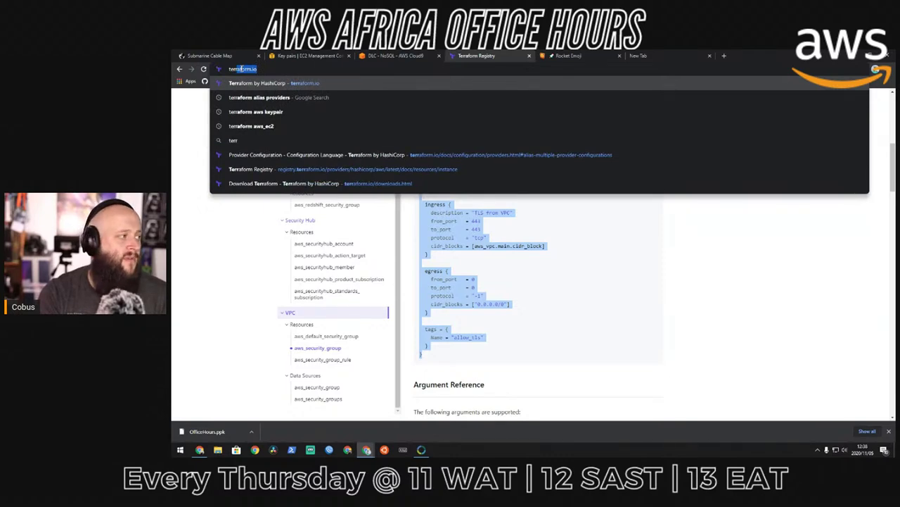
{"action": "type", "text": "afo"}
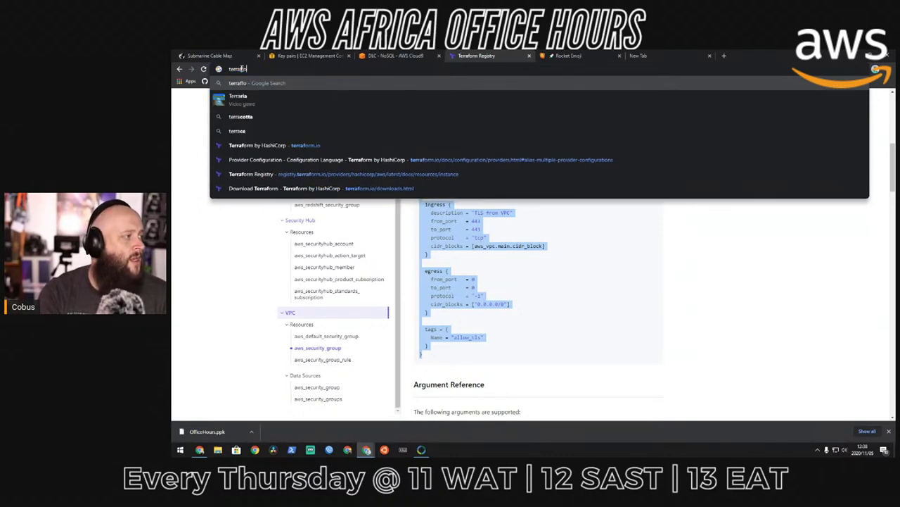
{"action": "type", "text": "rm ali"}
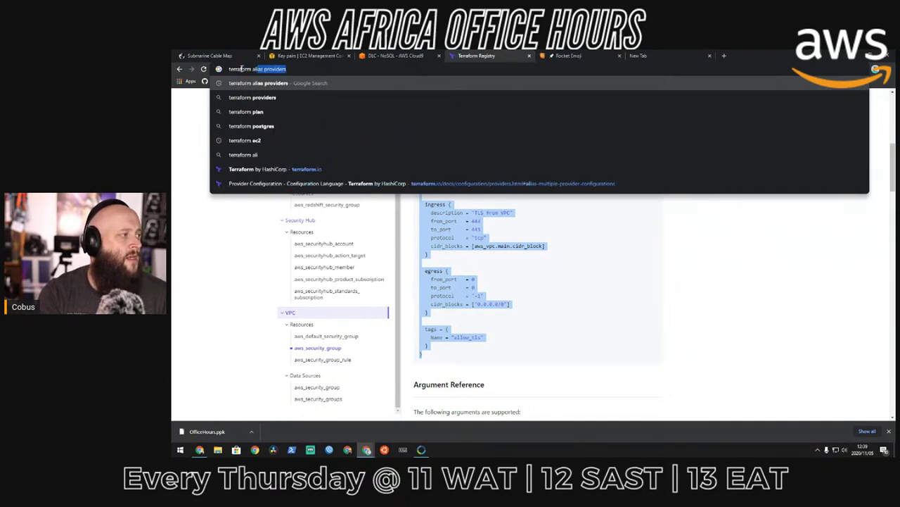
{"action": "key", "text": "Return"}
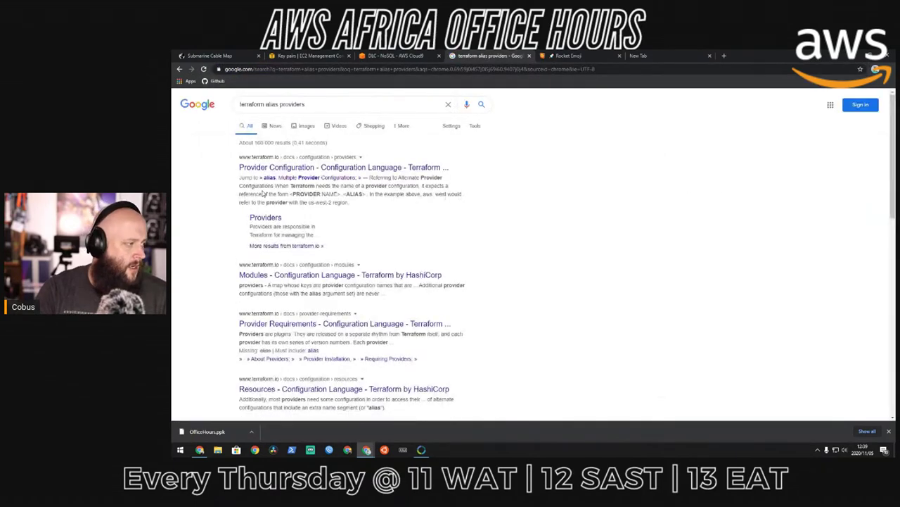
{"action": "left_click", "coordinate": [288, 168]}
- Copy the provider = aws.west line from the documentation's aws_instance "foo" example
{"action": "scroll", "coordinate": [534, 279], "scroll_direction": "down", "scroll_amount": 5}
{"action": "scroll", "coordinate": [534, 279], "scroll_direction": "down", "scroll_amount": 4}
{"action": "left_click_drag", "start_coordinate": [509, 152], "coordinate": [438, 162]}
{"action": "key", "text": "ctrl+c"}
{"action": "left_click", "coordinate": [433, 166]}
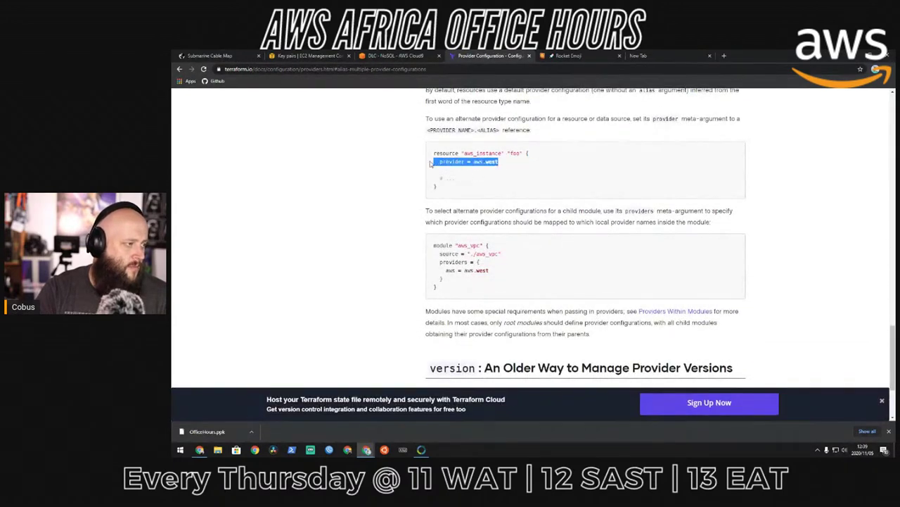
- Switch to Cloud9 and paste provider = aws.west as the first line of the aws_instance "web" resource in cpt.tf
{"action": "left_click", "coordinate": [393, 55]}
{"action": "double_click", "coordinate": [232, 165]}
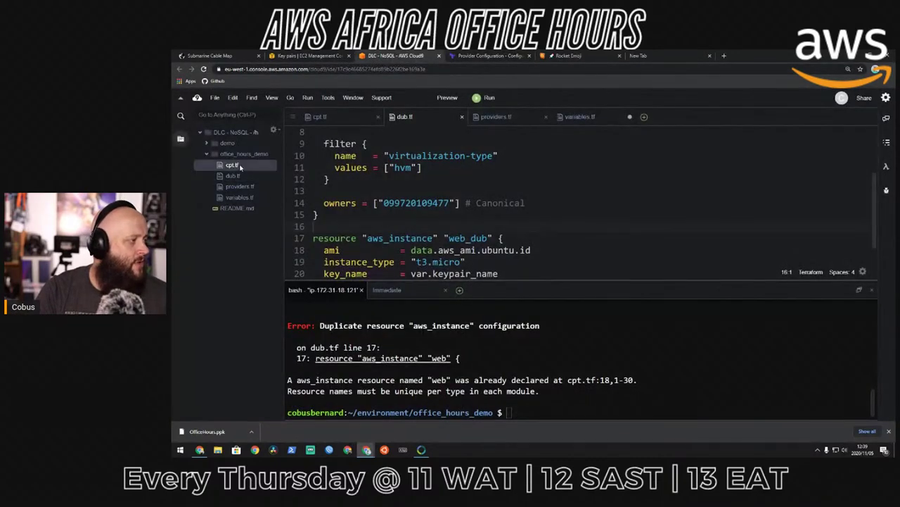
{"action": "scroll", "coordinate": [409, 179], "scroll_direction": "up", "scroll_amount": 1}
{"action": "left_click", "coordinate": [532, 149]}
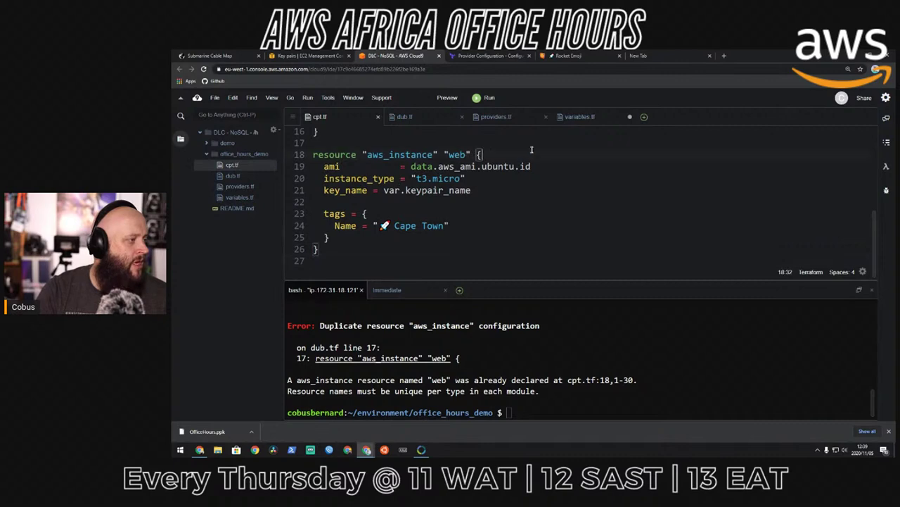
{"action": "key", "text": "Return"}
{"action": "key", "text": "ctrl+v"}
{"action": "key", "text": "Home"}
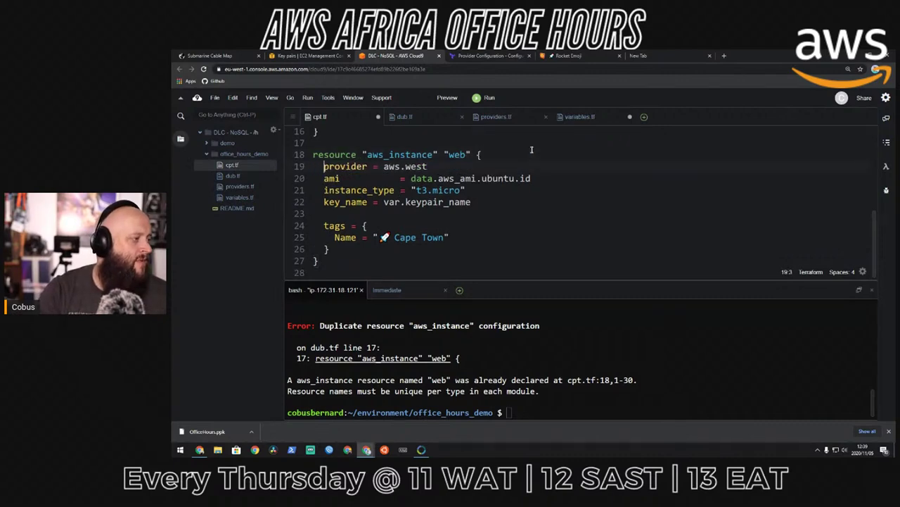
- Set the provider of the aws_instance "web" resource in cpt.tf to aws.za
{"action": "double_click", "coordinate": [424, 166]}
{"action": "type", "text": "ca"}
{"action": "key", "text": "BackSpace"}
{"action": "key", "text": "BackSpace"}
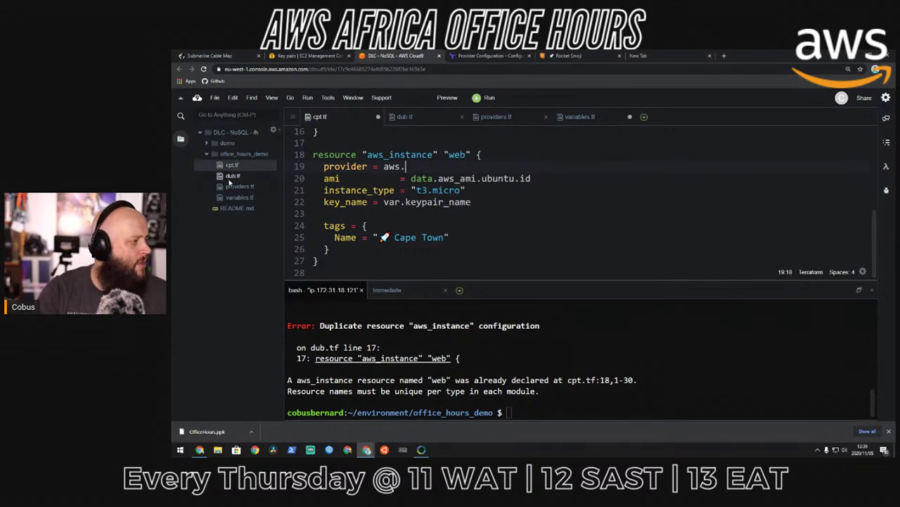
{"action": "double_click", "coordinate": [239, 186]}
{"action": "double_click", "coordinate": [229, 165]}
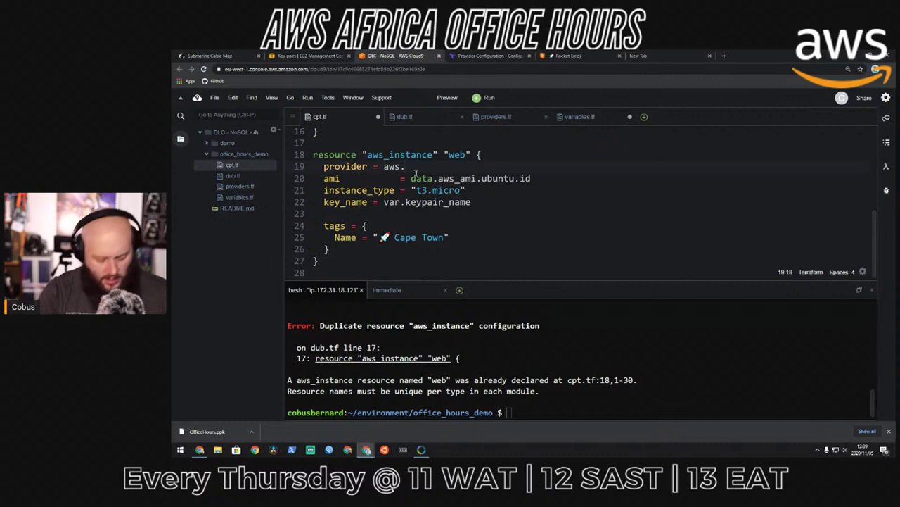
{"action": "type", "text": "za"}
- Copy the provider = aws.za line into the first line of the aws_ami "ubuntu" data block and save cpt.tf
{"action": "key", "text": "Up"}
{"action": "key", "text": "End"}
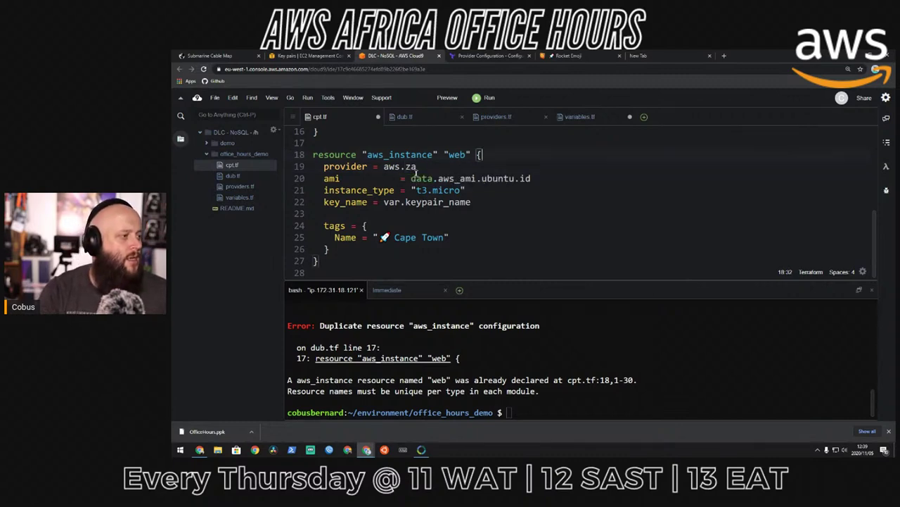
{"action": "key", "text": "shift+Down"}
{"action": "left_click_drag", "start_coordinate": [415, 172], "coordinate": [461, 149]}
{"action": "key", "text": "ctrl+s"}
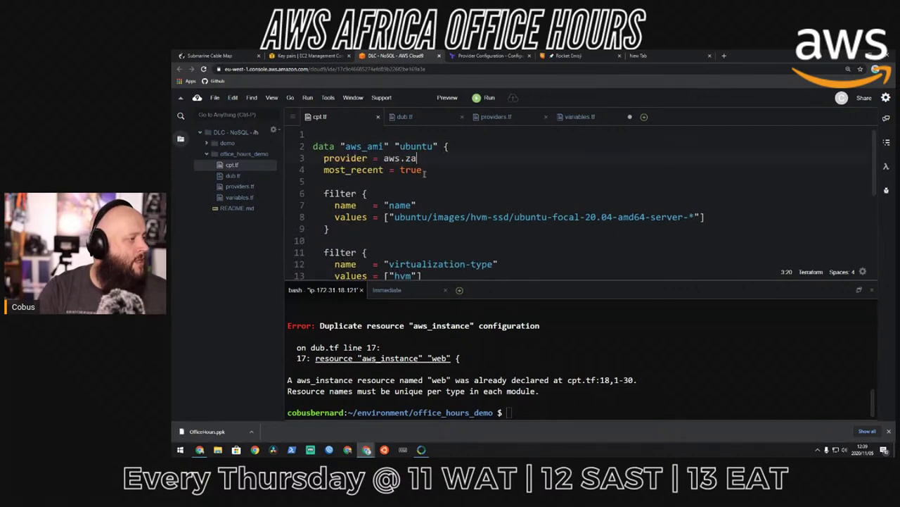
- Run terraform plan from the office_hours_demo folder in the terminal and review its output
{"action": "left_click", "coordinate": [556, 369]}
{"action": "key", "text": "Up"}
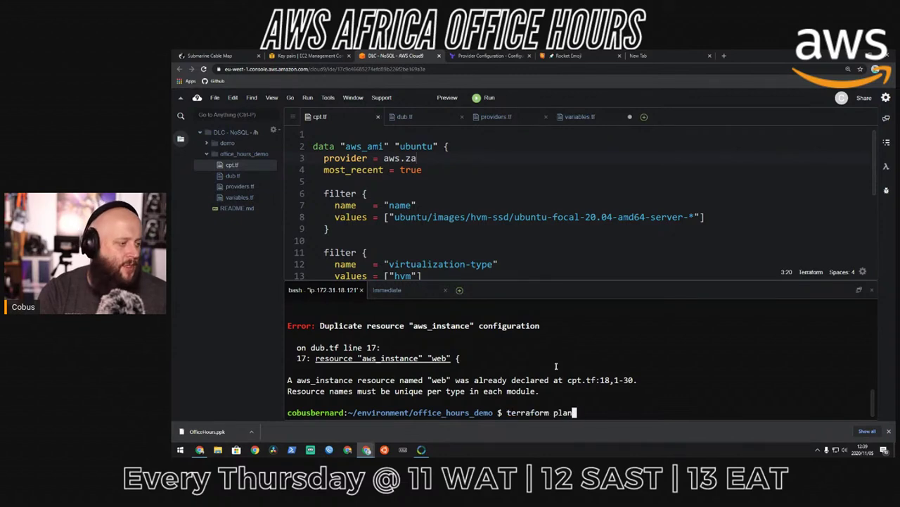
{"action": "key", "text": "Return"}
{"action": "scroll", "coordinate": [553, 386], "scroll_direction": "up", "scroll_amount": 3}
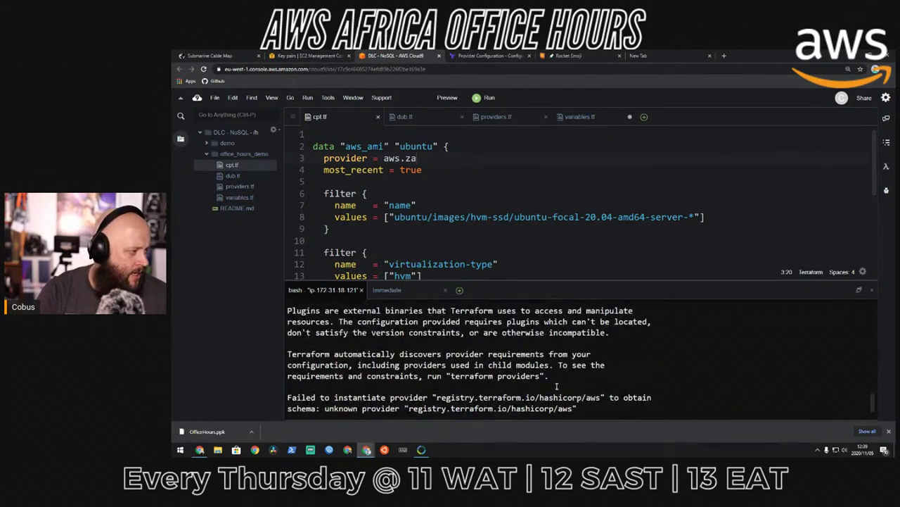
- Initialize the office_hours_demo directory with terraform init and run terraform plan again
{"action": "scroll", "coordinate": [546, 360], "scroll_direction": "down", "scroll_amount": 3}
{"action": "type", "text": "terraform "}
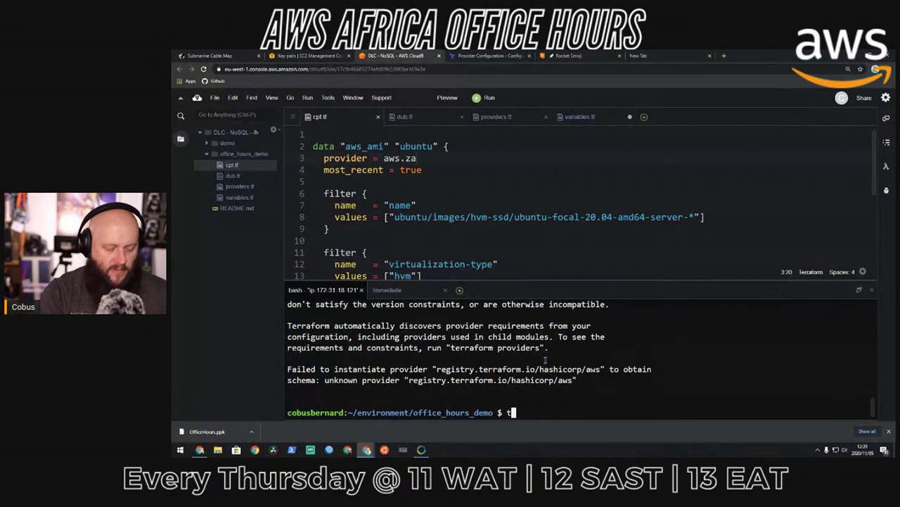
{"action": "type", "text": "init"}
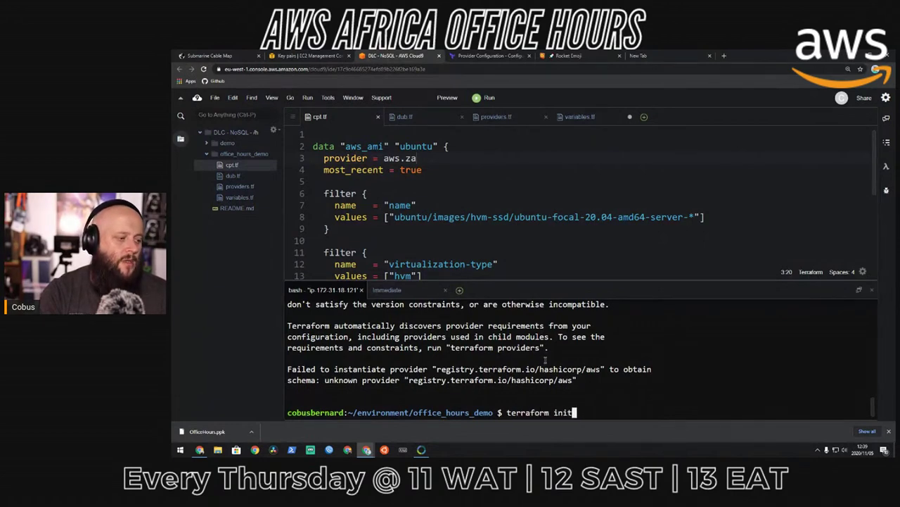
{"action": "key", "text": "Return"}
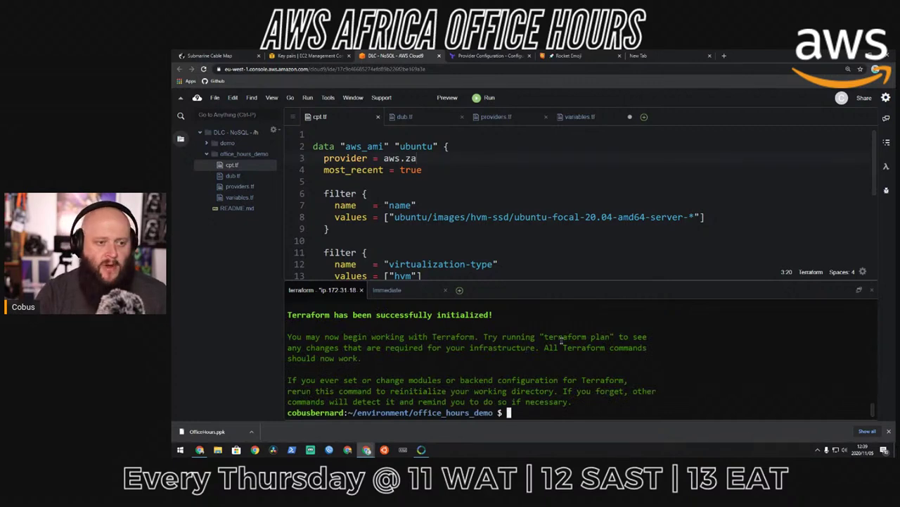
{"action": "type", "text": "terraform plan"}
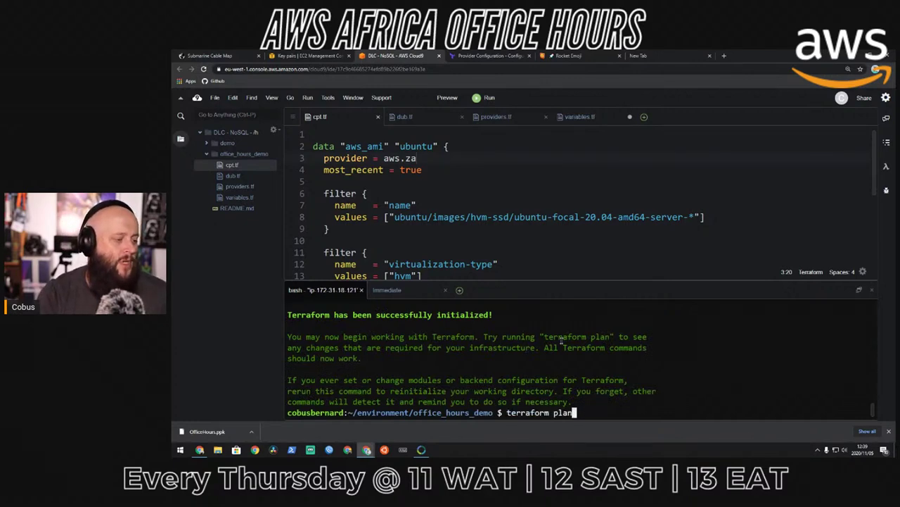
{"action": "key", "text": "Return"}
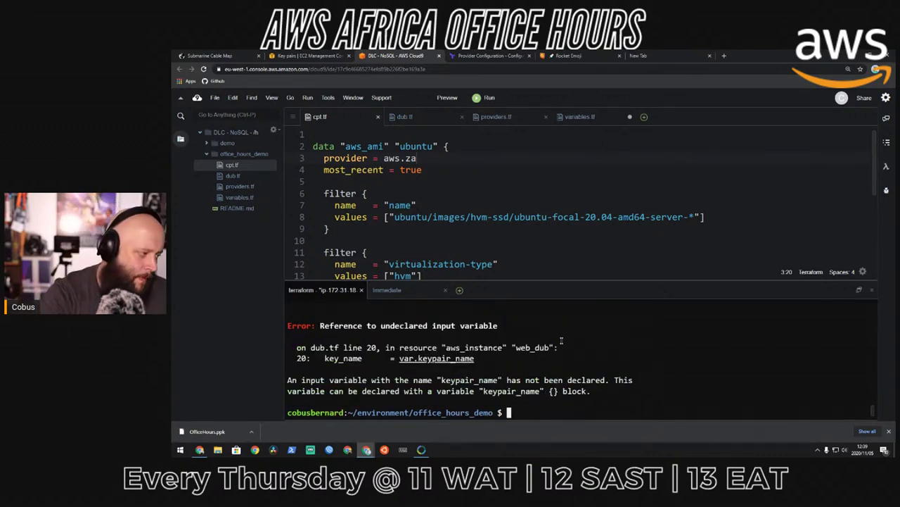
- Save variables.tf with its keypair_name variable and rerun terraform plan
{"action": "double_click", "coordinate": [510, 391]}
{"action": "left_click", "coordinate": [239, 187]}
{"action": "left_click", "coordinate": [243, 200]}
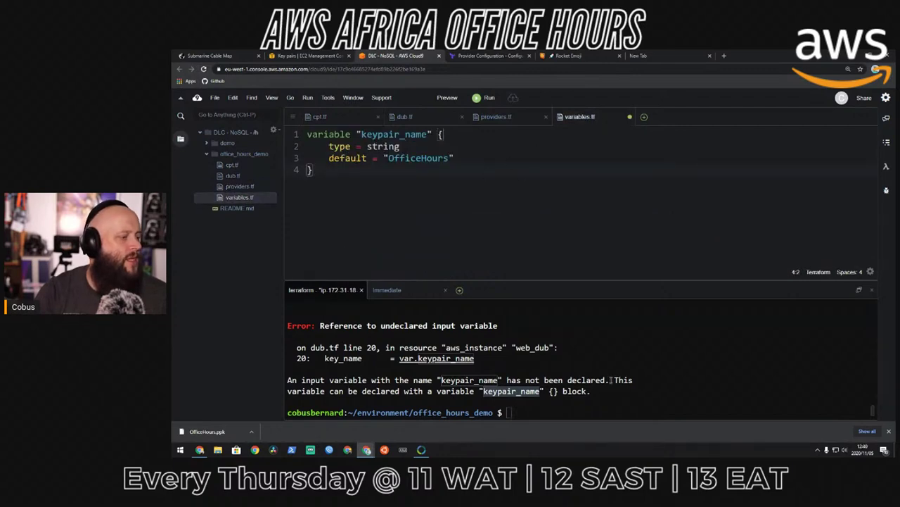
{"action": "key", "text": "ctrl+s"}
{"action": "left_click", "coordinate": [586, 363]}
{"action": "type", "text": "terraform plan"}
{"action": "key", "text": "Return"}
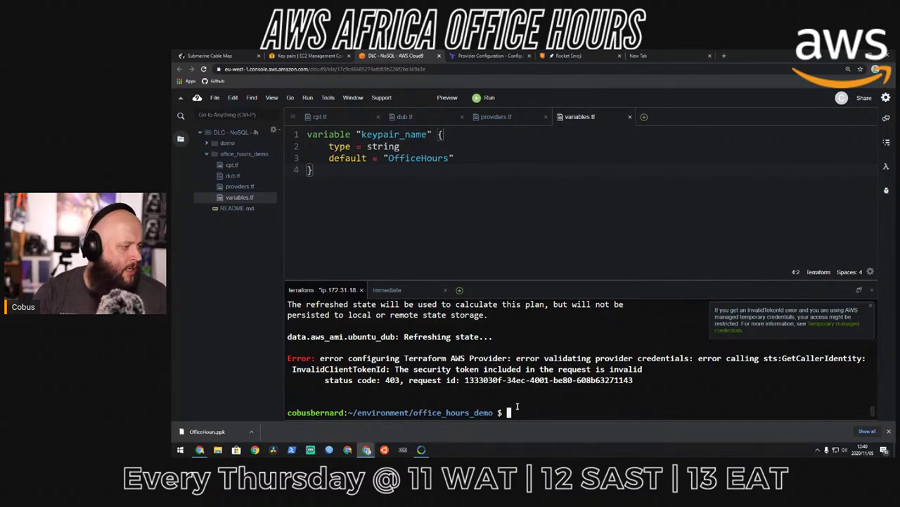
{"action": "scroll", "coordinate": [547, 401], "scroll_direction": "up", "scroll_amount": 1}
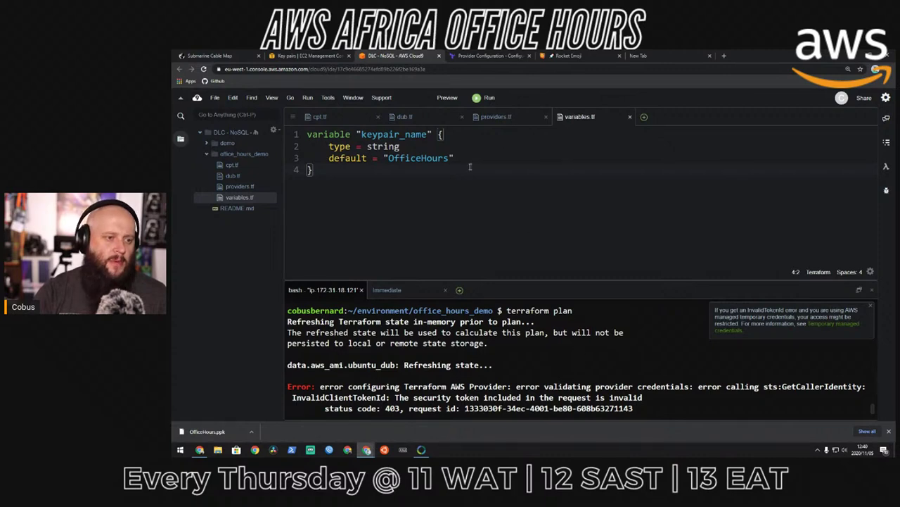
- Switch to the AWS console and open the EC2 dashboard in a separate browser tab
{"action": "left_click", "coordinate": [320, 58]}
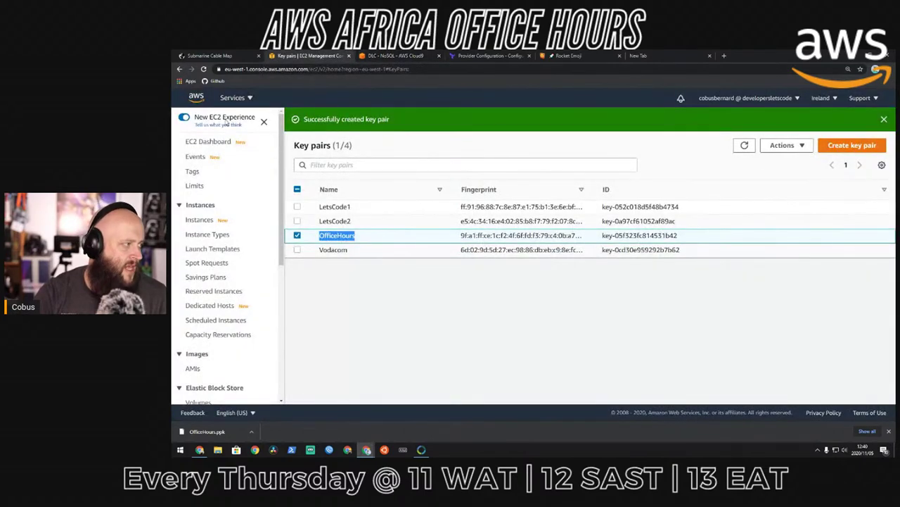
{"action": "left_click", "coordinate": [227, 99]}
{"action": "middle_click", "coordinate": [396, 182]}
{"action": "left_click", "coordinate": [227, 97]}
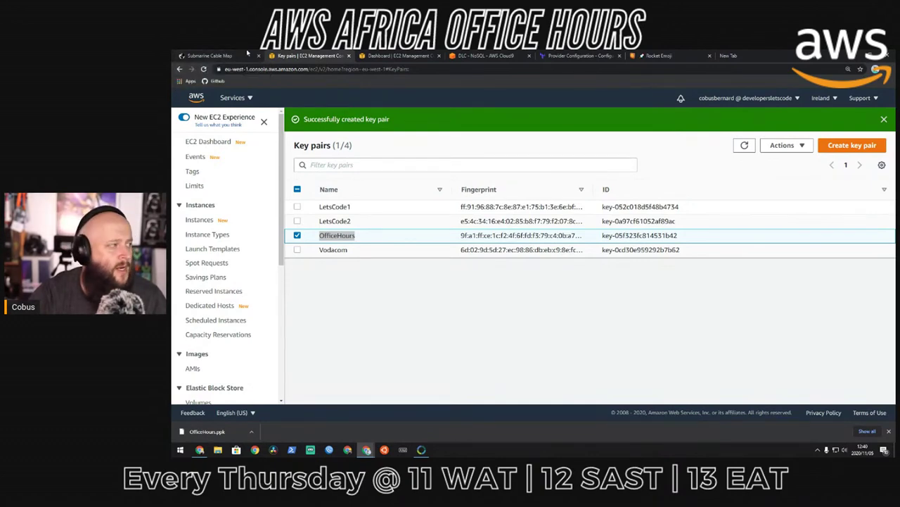
{"action": "left_click", "coordinate": [367, 56]}
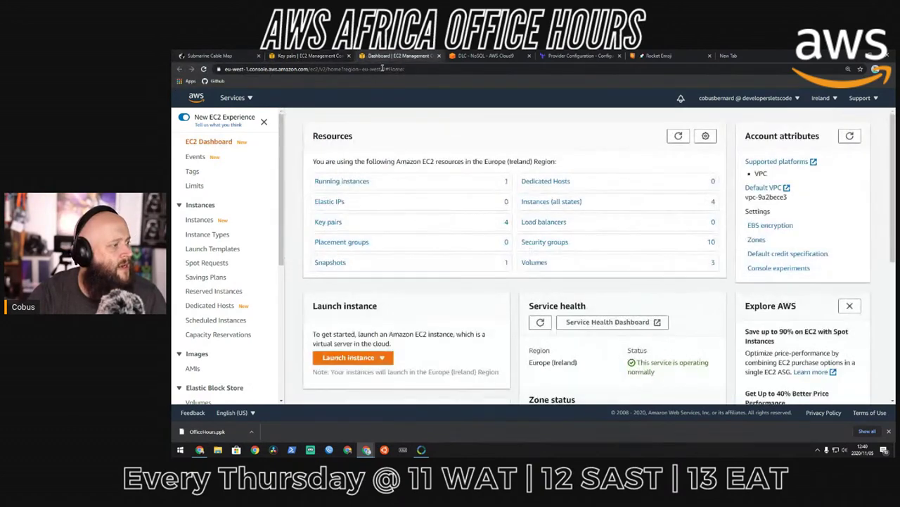
- Open the IAM role settings of the running aws-cloud9-DLC-NoSQL instance and choose the LetsCodeEC2Role role
{"action": "left_click", "coordinate": [352, 181]}
{"action": "left_click", "coordinate": [297, 203]}
{"action": "right_click", "coordinate": [370, 202]}
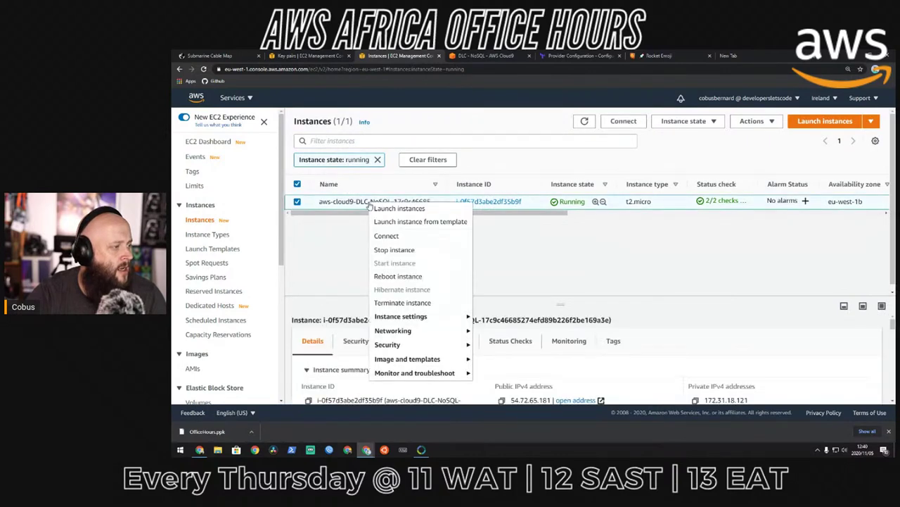
{"action": "mouse_move", "coordinate": [439, 318]}
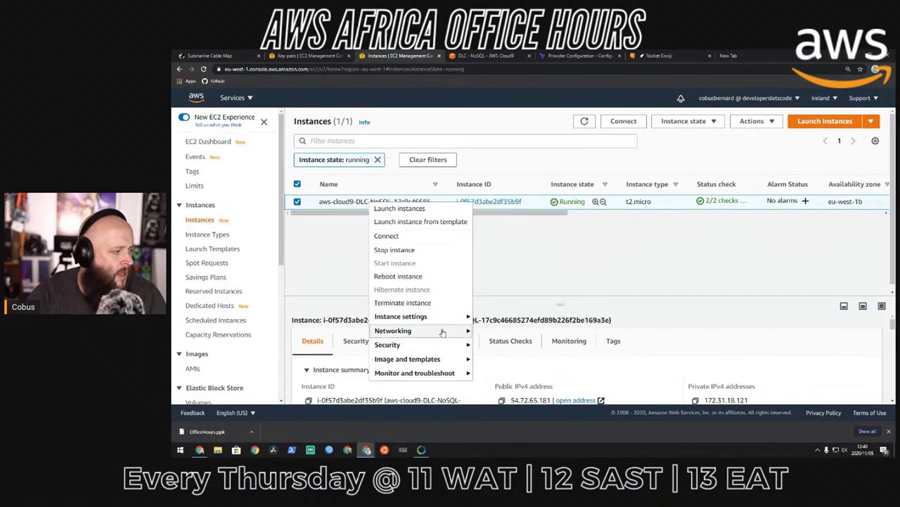
{"action": "mouse_move", "coordinate": [444, 348]}
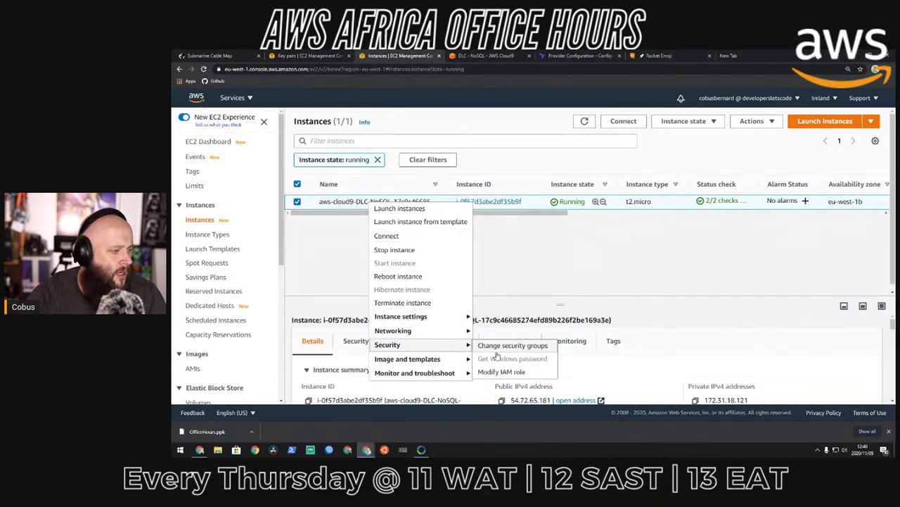
{"action": "left_click", "coordinate": [492, 372]}
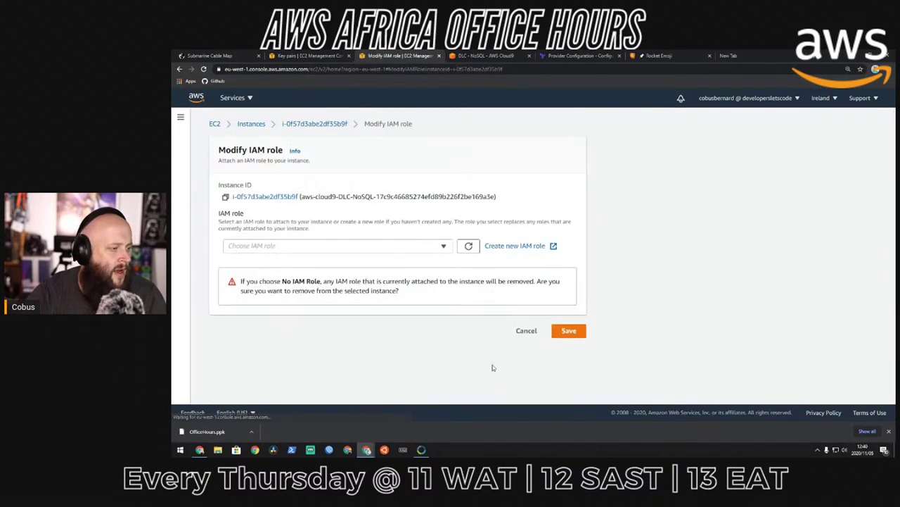
{"action": "left_click", "coordinate": [440, 251]}
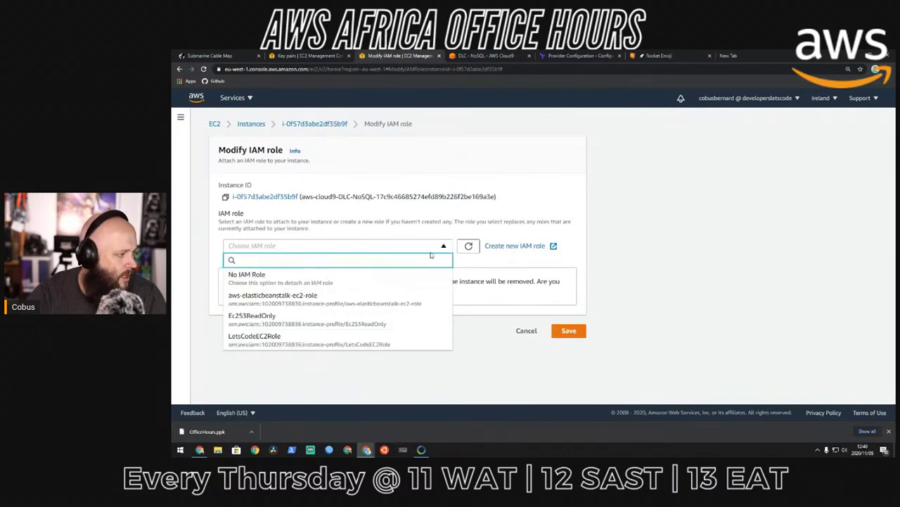
{"action": "left_click", "coordinate": [349, 345]}
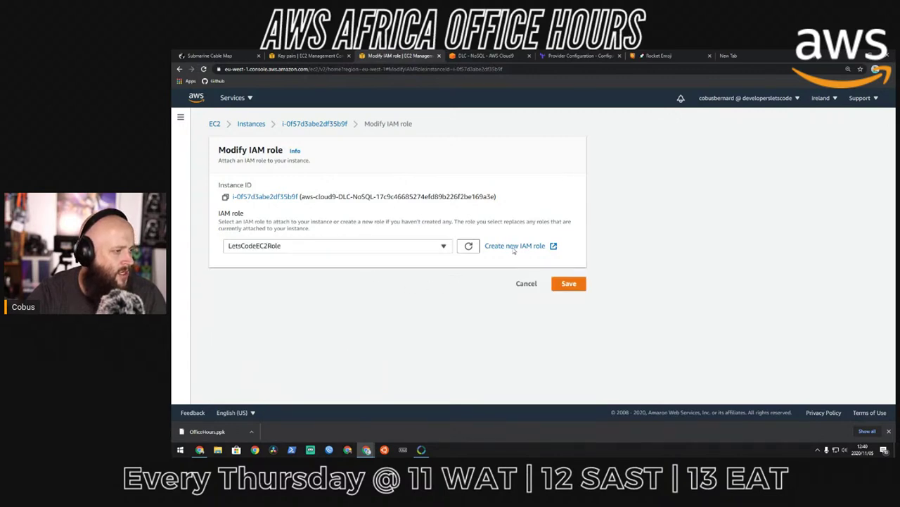
- Start a new IAM role for the EC2 use case with the AdministratorAccess policy and no tags
{"action": "left_click", "coordinate": [487, 246]}
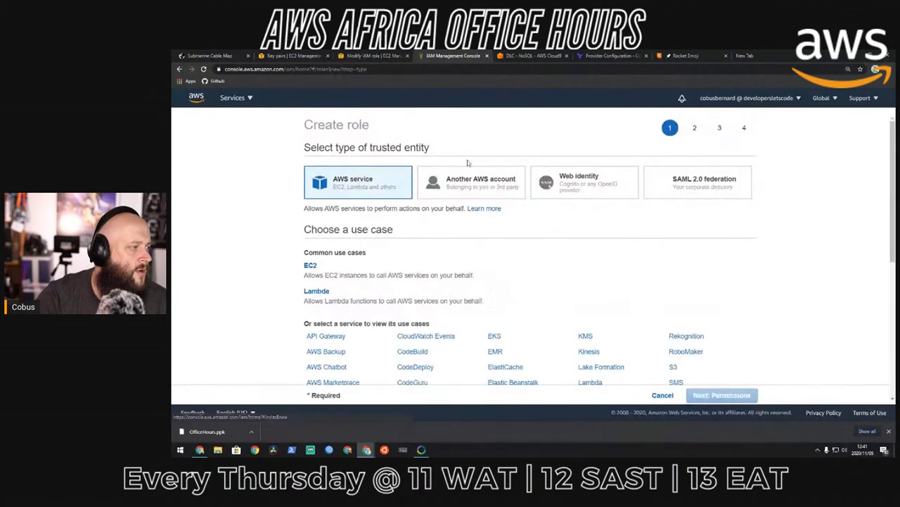
{"action": "left_click", "coordinate": [315, 270]}
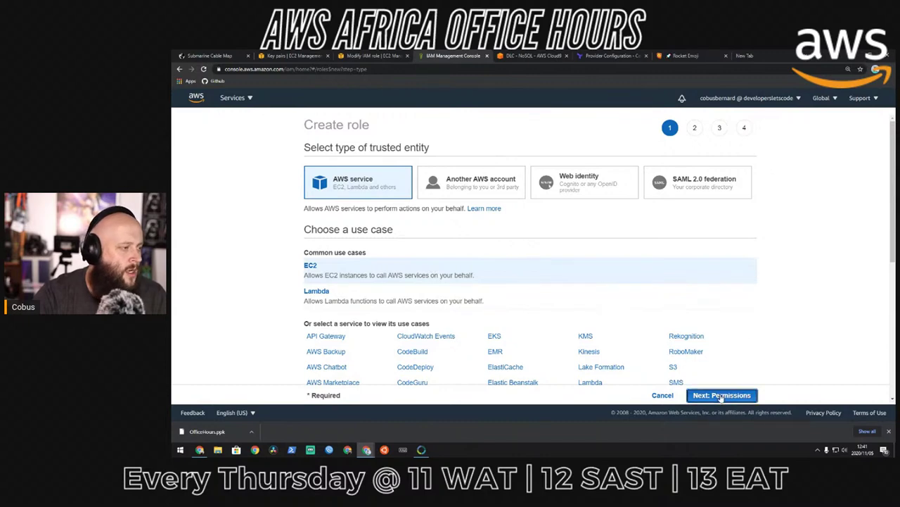
{"action": "scroll", "coordinate": [687, 301], "scroll_direction": "down", "scroll_amount": 5}
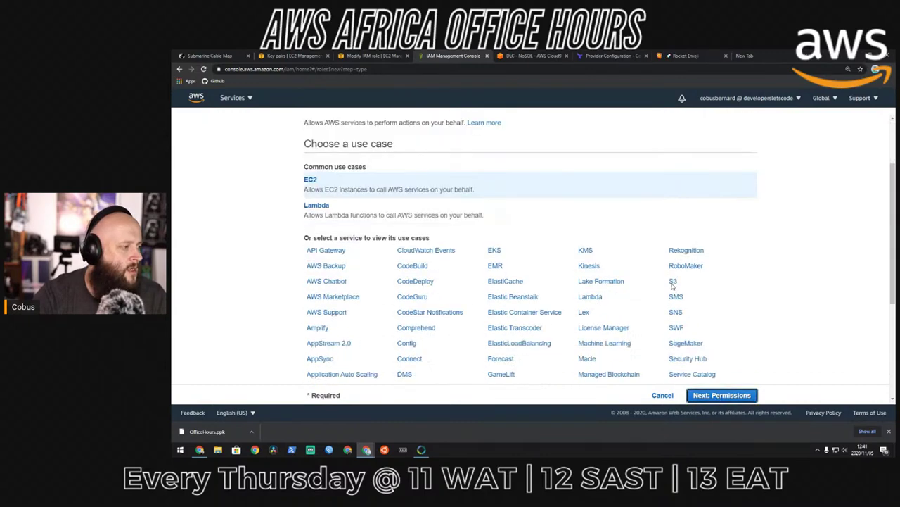
{"action": "left_click", "coordinate": [729, 395]}
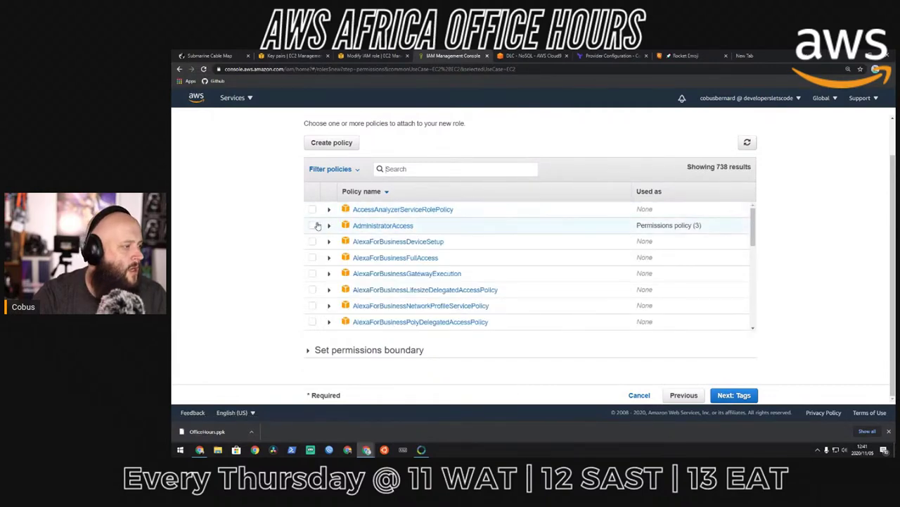
{"action": "left_click", "coordinate": [313, 225]}
{"action": "left_click", "coordinate": [740, 396]}
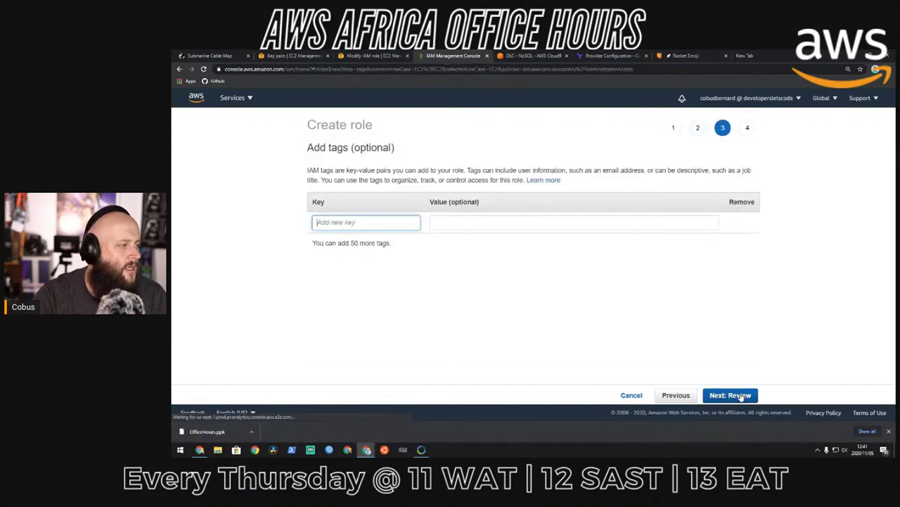
{"action": "left_click", "coordinate": [740, 395]}
- Name the new IAM role office_hours and create it
{"action": "left_click", "coordinate": [512, 179]}
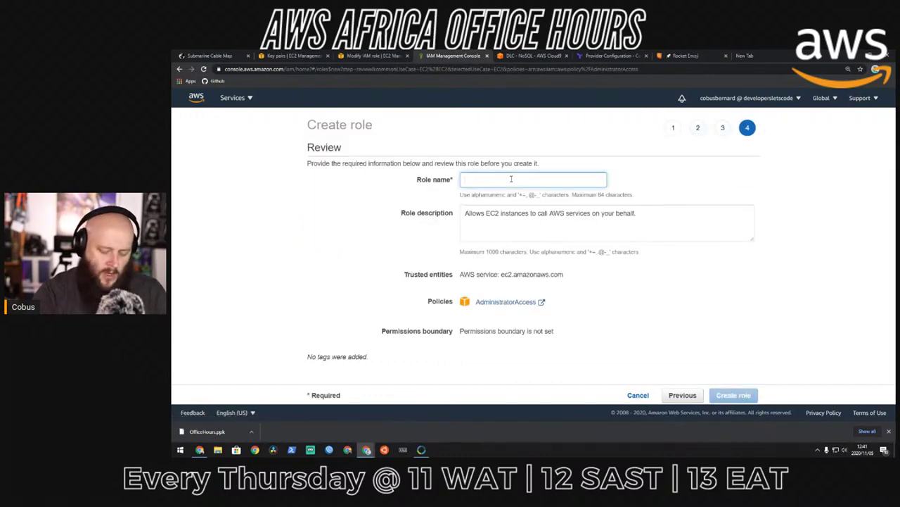
{"action": "type", "text": "ec"}
{"action": "type", "text": "fice_hours"}
{"action": "left_click", "coordinate": [732, 395]}
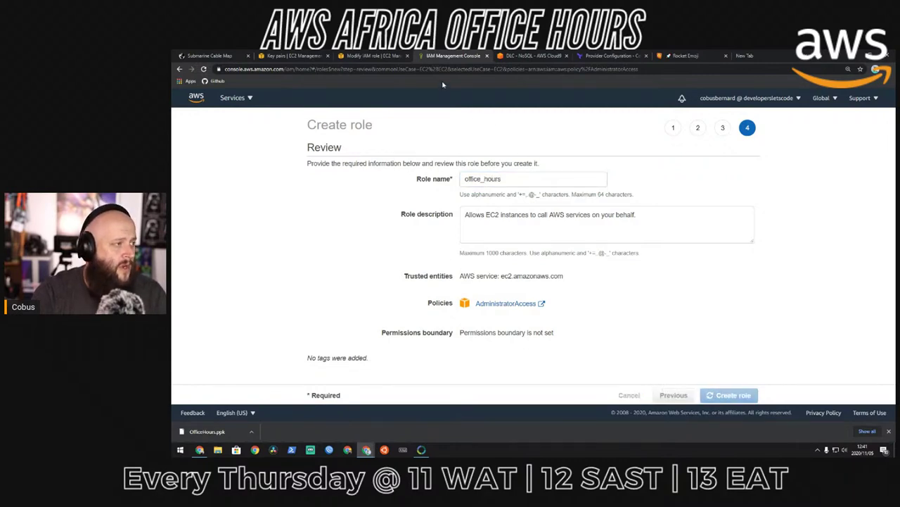
- Return to the Cloud9 instance's IAM role settings, refresh the role list and attach the office_hours role
{"action": "key", "text": "ctrl+w"}
{"action": "left_click", "coordinate": [469, 246]}
{"action": "left_click", "coordinate": [442, 246]}
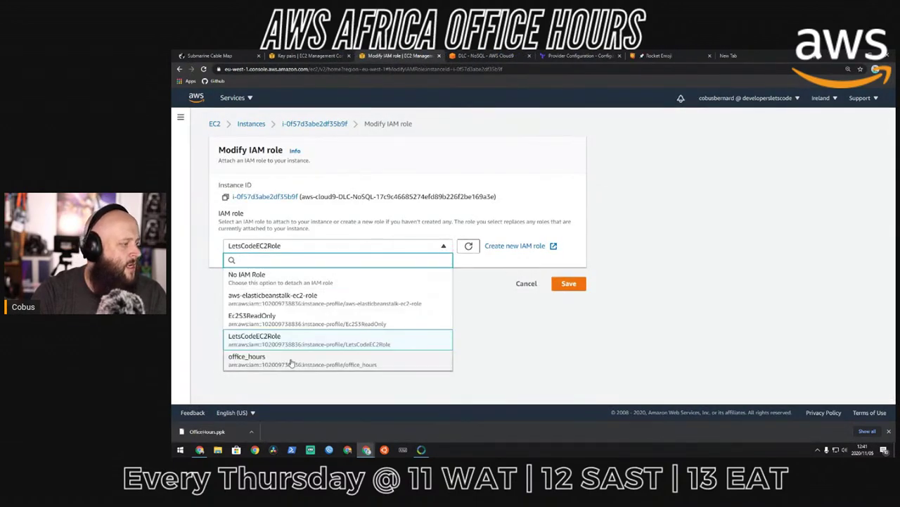
{"action": "left_click", "coordinate": [293, 356]}
{"action": "left_click", "coordinate": [569, 283]}
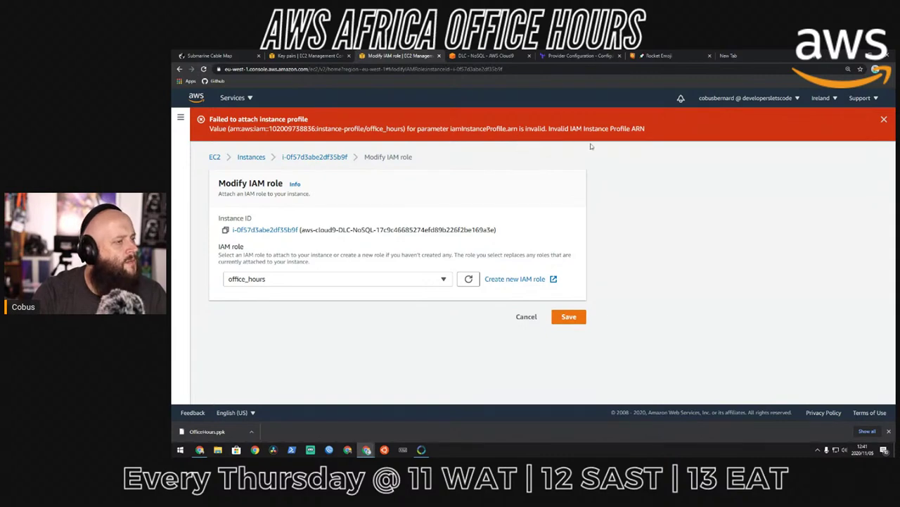
{"action": "left_click", "coordinate": [571, 317]}
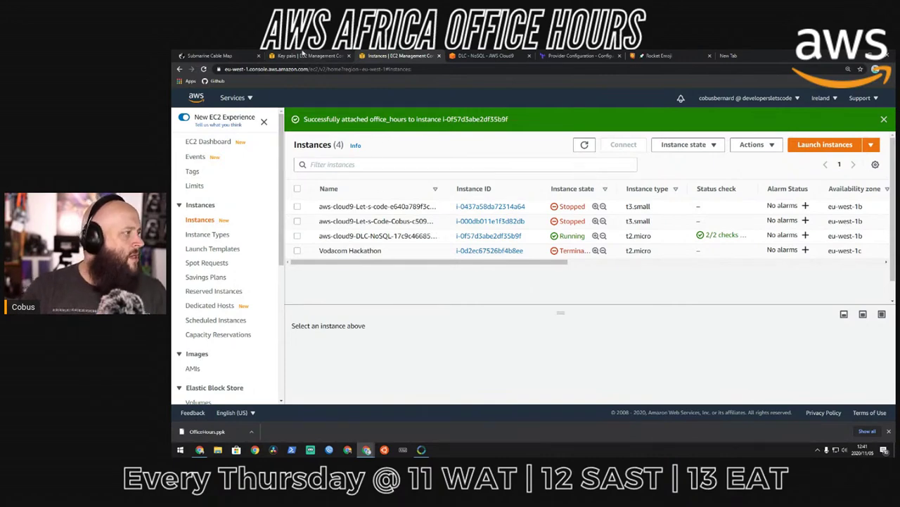
- Return to the Cloud9 environment, dismiss the temporary credentials notice and rerun terraform plan in office_hours_demo
{"action": "left_click", "coordinate": [511, 56]}
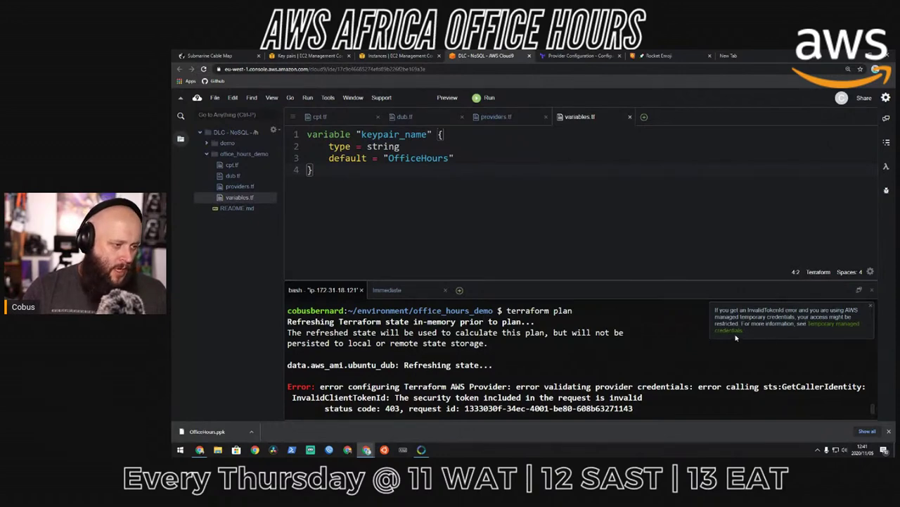
{"action": "left_click", "coordinate": [871, 307]}
{"action": "key", "text": "Up"}
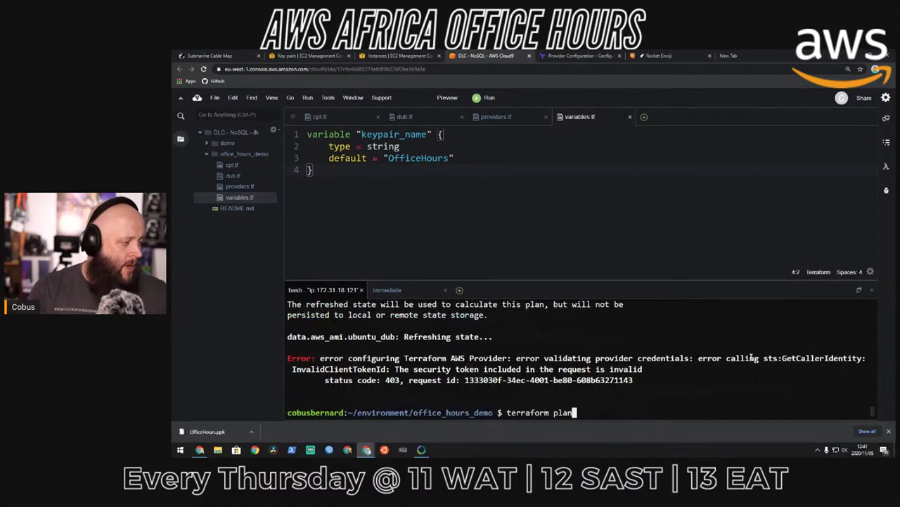
{"action": "key", "text": "Return"}
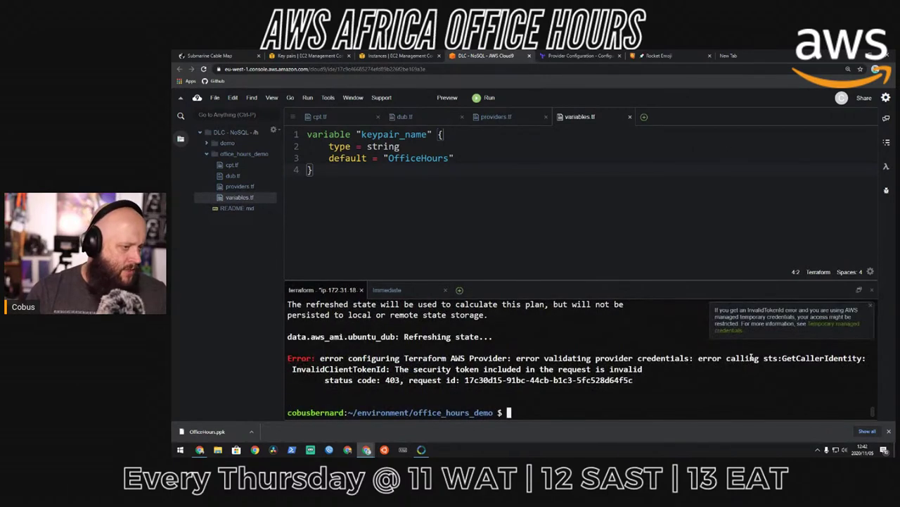
- Open the documentation on temporary managed credentials linked in the notice and skim the AWS Cloud9 user guide page
{"action": "left_click", "coordinate": [830, 325]}
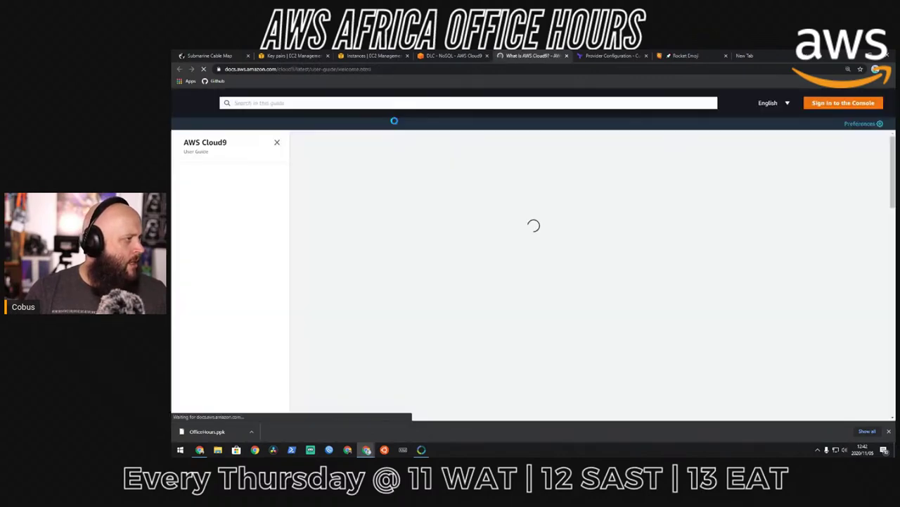
{"action": "scroll", "coordinate": [588, 206], "scroll_direction": "down", "scroll_amount": 5}
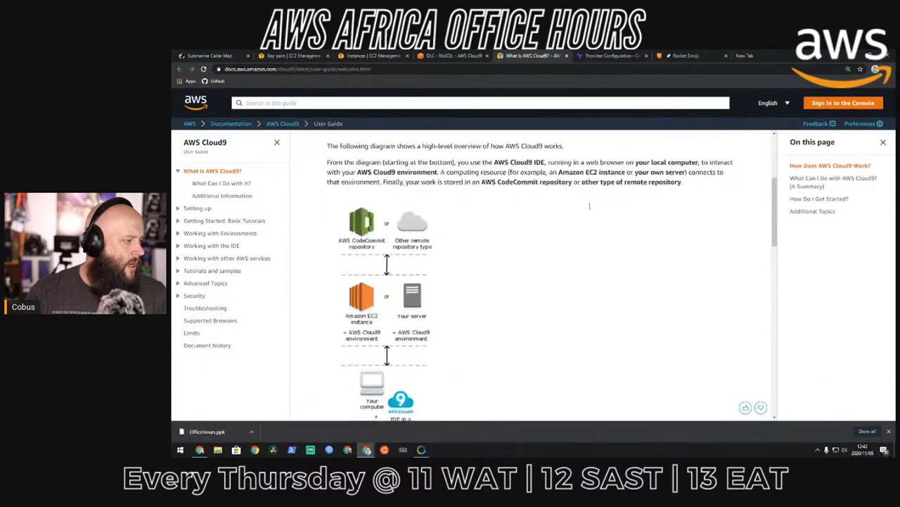
{"action": "scroll", "coordinate": [587, 206], "scroll_direction": "down", "scroll_amount": 2}
{"action": "scroll", "coordinate": [492, 226], "scroll_direction": "down", "scroll_amount": 8}
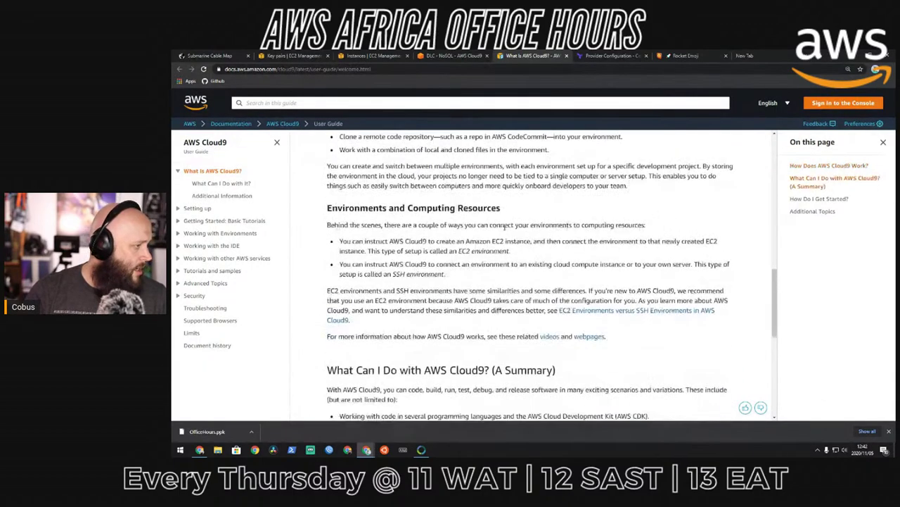
{"action": "scroll", "coordinate": [505, 229], "scroll_direction": "down", "scroll_amount": 1}
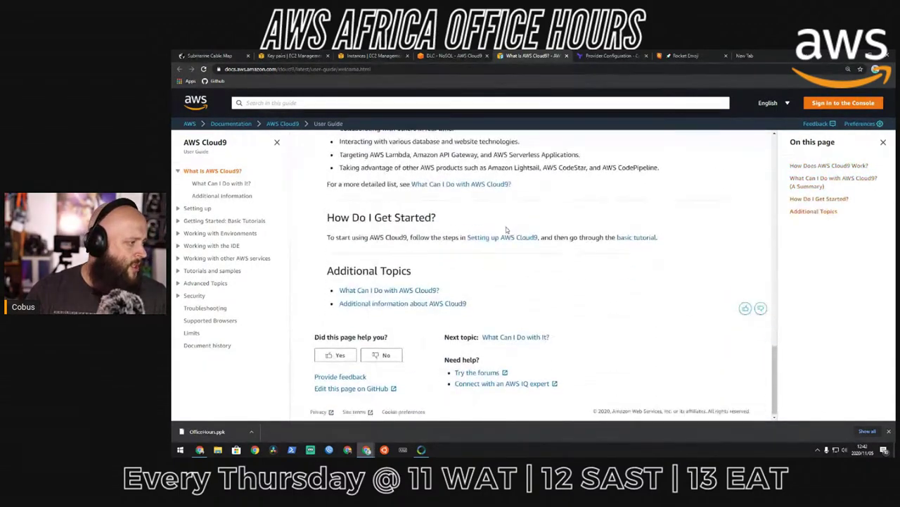
- Search the web for "cloud9 iam role" and open the "How AWS Cloud9 works with IAM" guide page
{"action": "left_click", "coordinate": [346, 68]}
{"action": "key", "text": "ctrl+a"}
{"action": "type", "text": "cloud9 "}
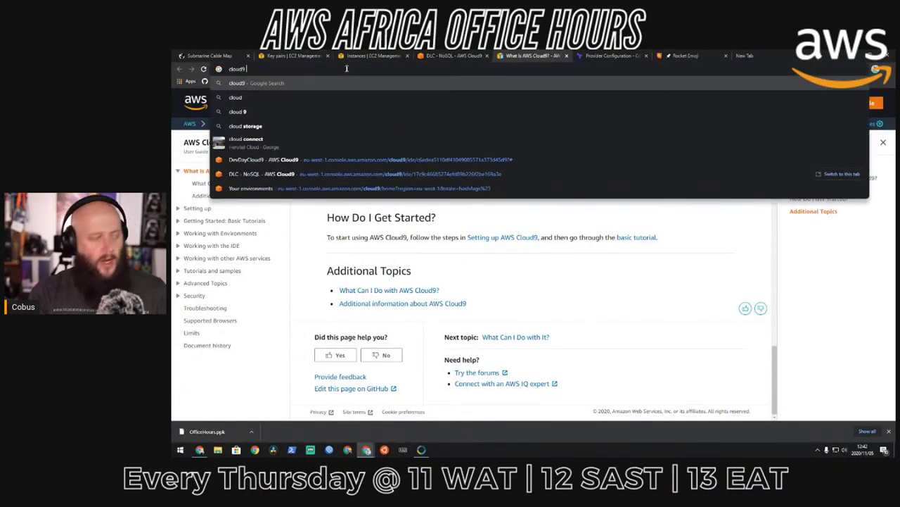
{"action": "type", "text": "iam role"}
{"action": "key", "text": "Return"}
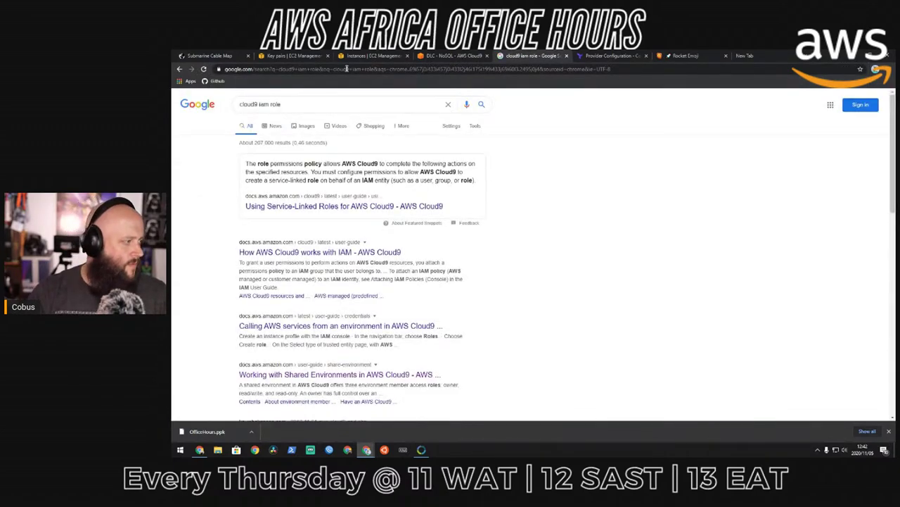
{"action": "left_click", "coordinate": [361, 251]}
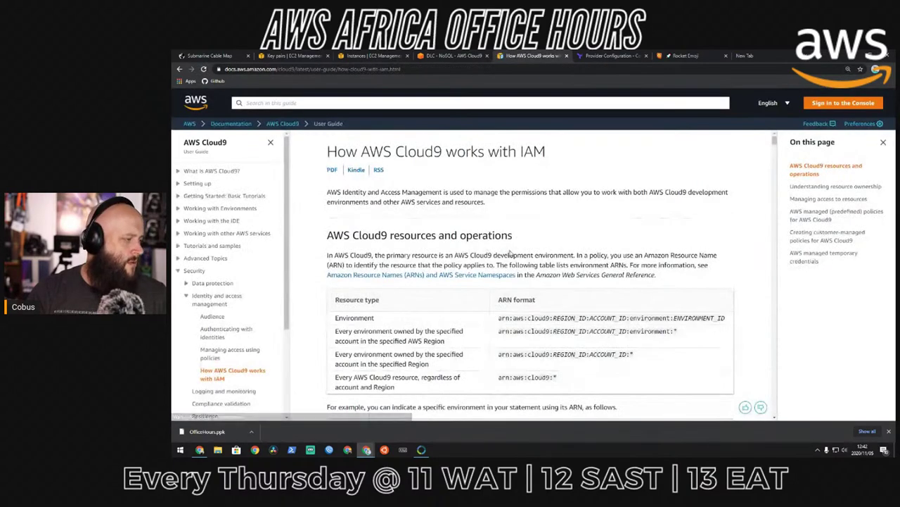
- Examine the guide page's sections on resources, access management, AWS managed policies and customer-managed policies for Cloud9
{"action": "scroll", "coordinate": [513, 254], "scroll_direction": "down", "scroll_amount": 1}
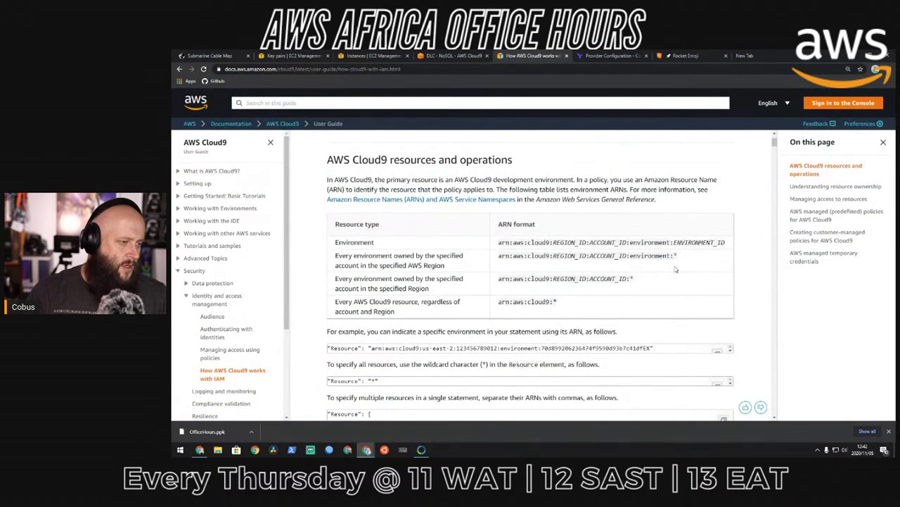
{"action": "scroll", "coordinate": [675, 269], "scroll_direction": "down", "scroll_amount": 2}
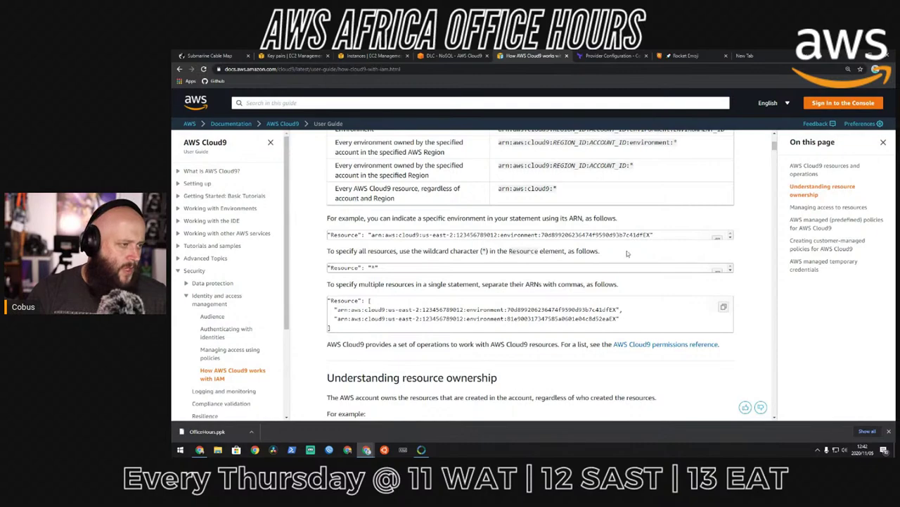
{"action": "scroll", "coordinate": [669, 277], "scroll_direction": "down", "scroll_amount": 7}
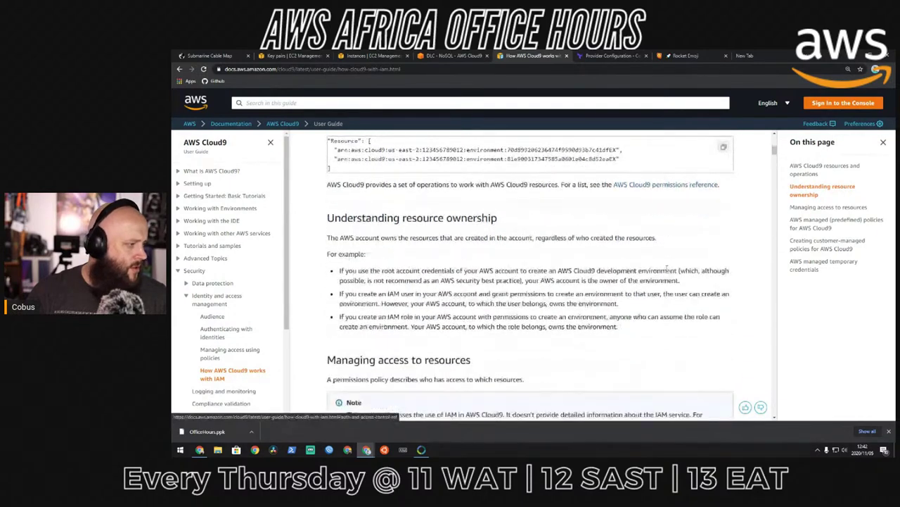
{"action": "scroll", "coordinate": [668, 269], "scroll_direction": "down", "scroll_amount": 10}
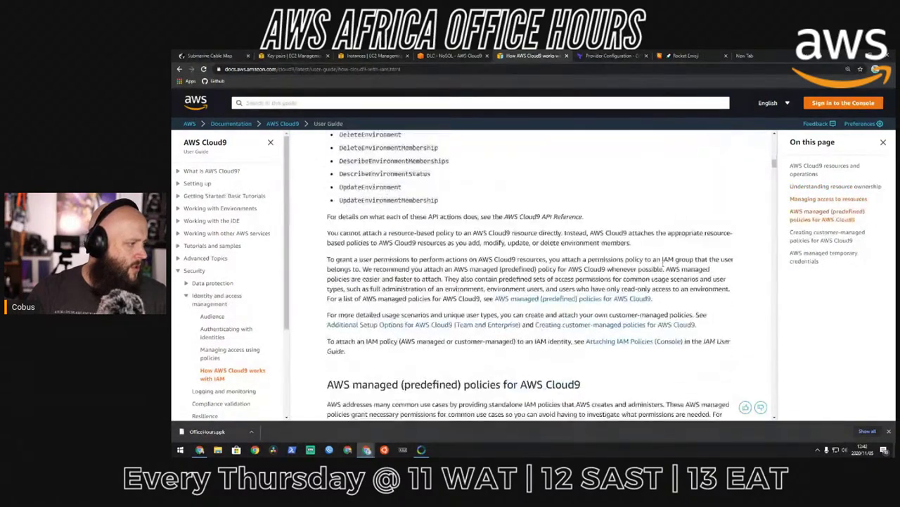
{"action": "scroll", "coordinate": [643, 259], "scroll_direction": "down", "scroll_amount": 4}
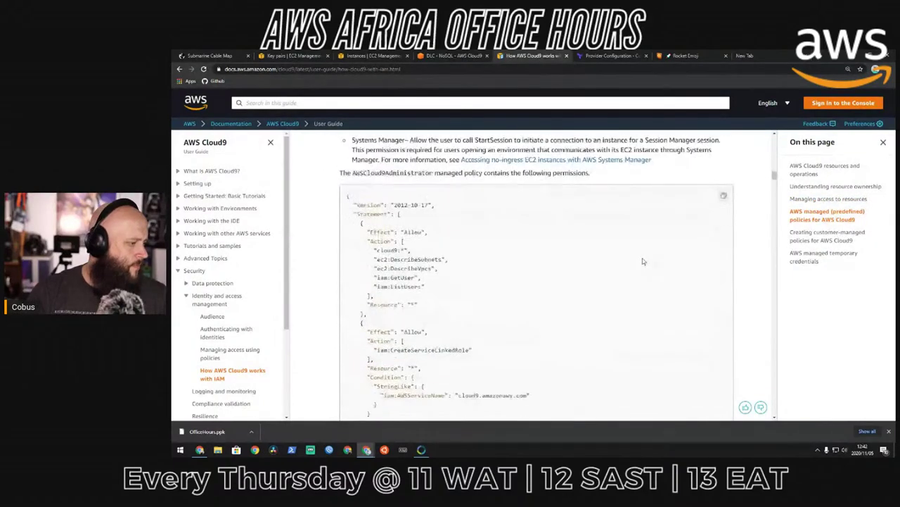
{"action": "scroll", "coordinate": [641, 258], "scroll_direction": "down", "scroll_amount": 5}
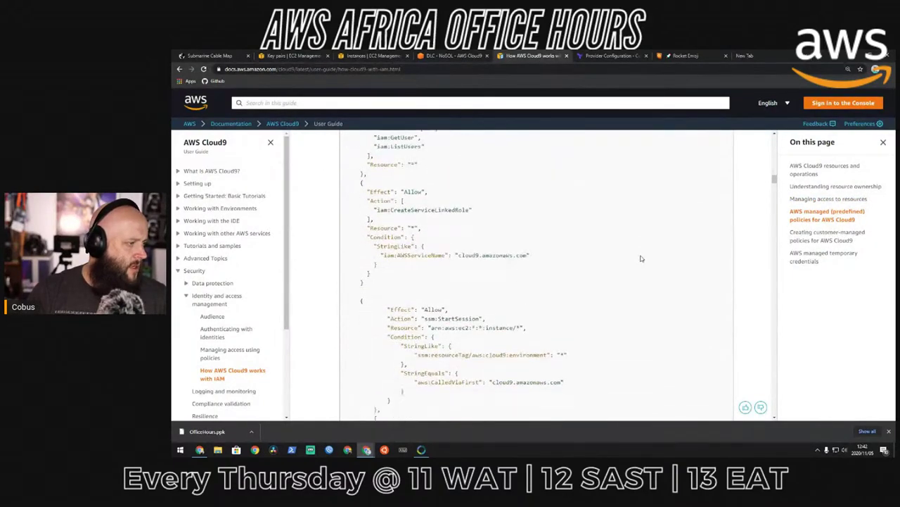
{"action": "scroll", "coordinate": [640, 255], "scroll_direction": "down", "scroll_amount": 6}
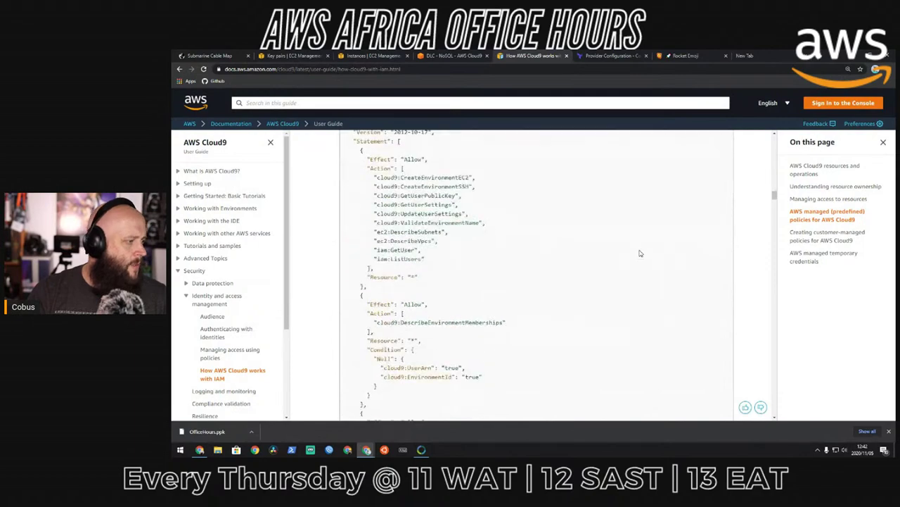
{"action": "scroll", "coordinate": [631, 251], "scroll_direction": "down", "scroll_amount": 3}
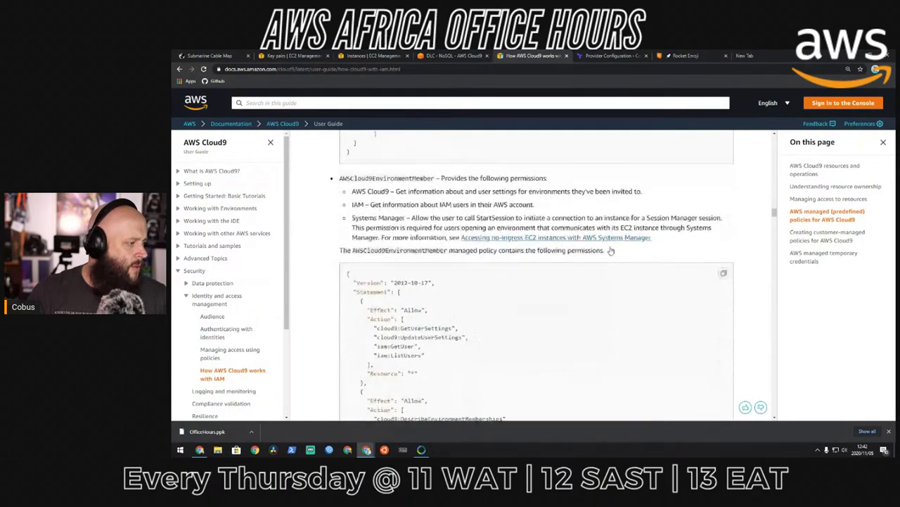
{"action": "scroll", "coordinate": [611, 249], "scroll_direction": "down", "scroll_amount": 7}
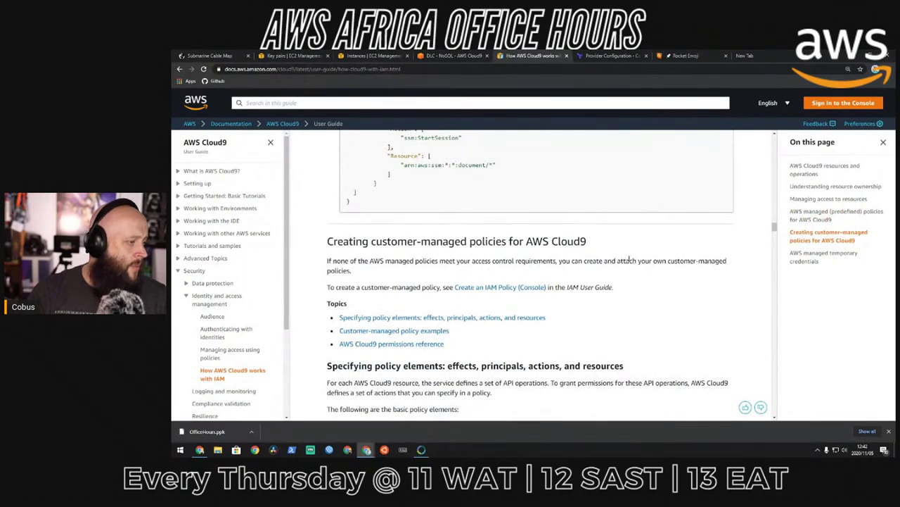
{"action": "scroll", "coordinate": [625, 257], "scroll_direction": "down", "scroll_amount": 2}
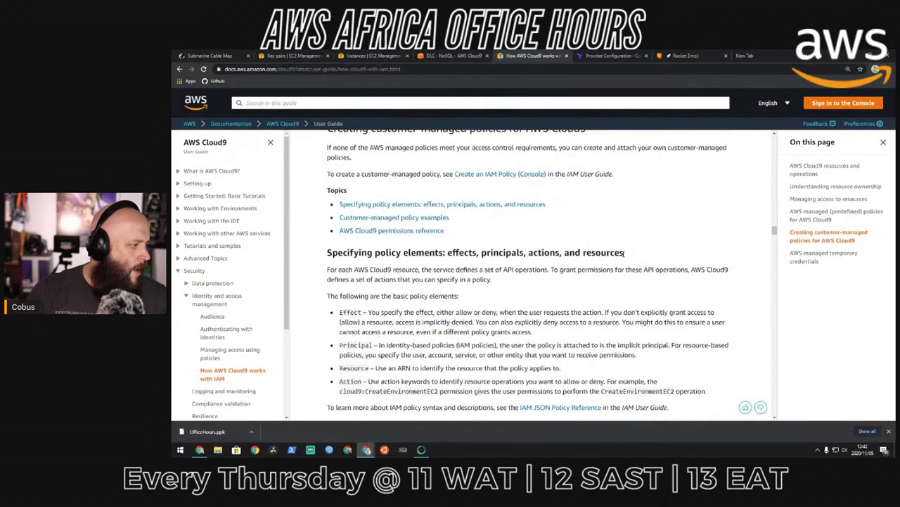
{"action": "scroll", "coordinate": [530, 263], "scroll_direction": "down", "scroll_amount": 2}
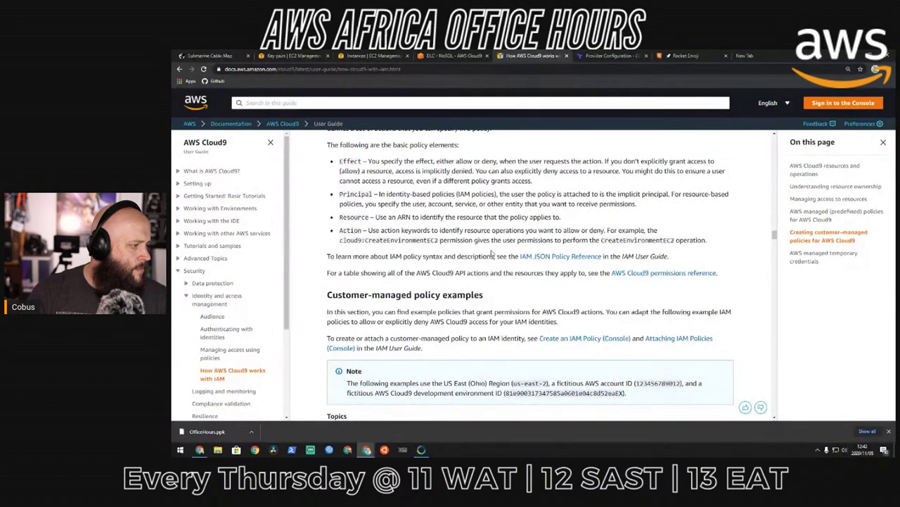
{"action": "scroll", "coordinate": [493, 249], "scroll_direction": "down", "scroll_amount": 3}
{"action": "scroll", "coordinate": [494, 248], "scroll_direction": "down", "scroll_amount": 2}
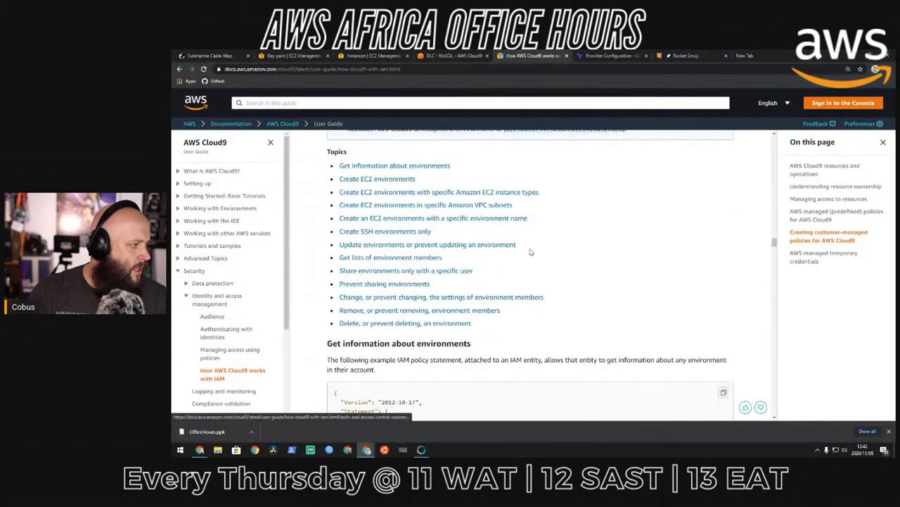
{"action": "scroll", "coordinate": [620, 255], "scroll_direction": "down", "scroll_amount": 5}
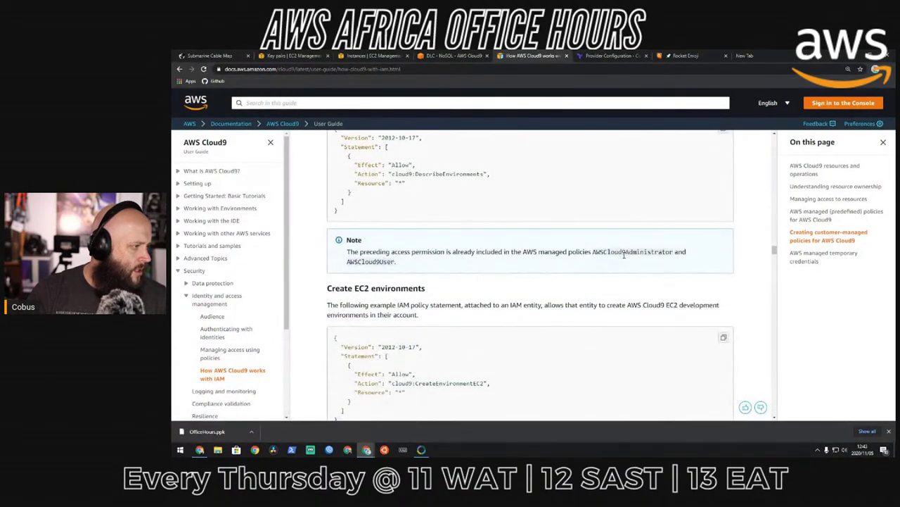
{"action": "scroll", "coordinate": [619, 254], "scroll_direction": "down", "scroll_amount": 2}
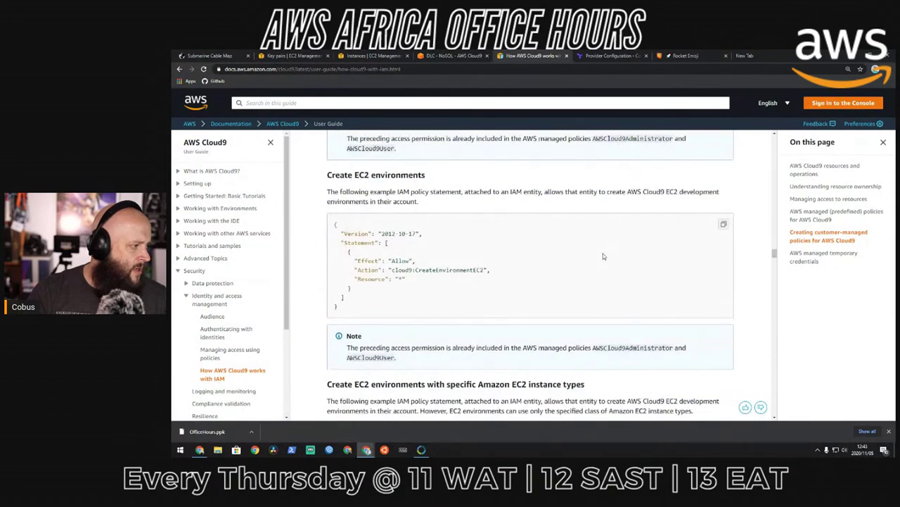
{"action": "scroll", "coordinate": [602, 256], "scroll_direction": "down", "scroll_amount": 3}
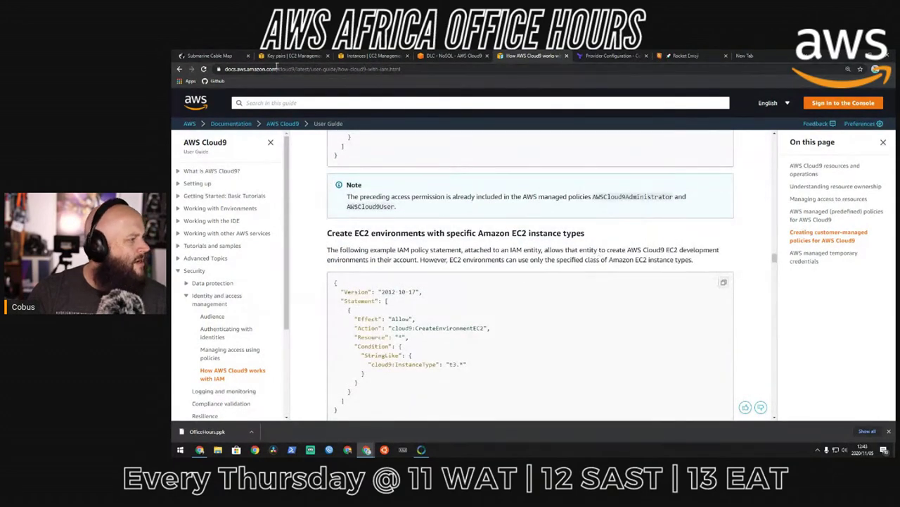
- Go back to the Cloud9 environment's terminal and run terraform plan again
{"action": "left_click", "coordinate": [280, 57]}
{"action": "left_click", "coordinate": [371, 57]}
{"action": "left_click", "coordinate": [457, 57]}
{"action": "left_click", "coordinate": [614, 371]}
{"action": "key", "text": "Up"}
{"action": "key", "text": "Return"}
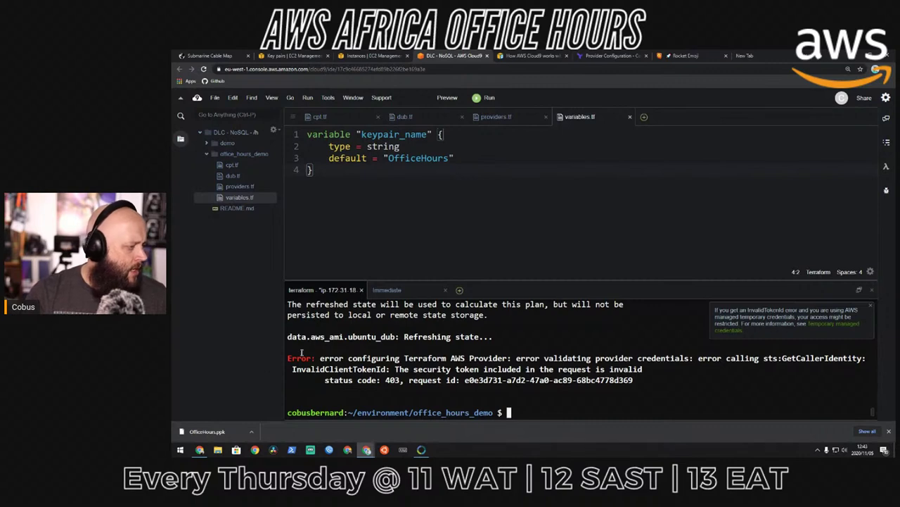
- Search the web for "error configuring Terraform AWS Provider: error validating provider credentials" and open the first GitHub issue
{"action": "left_click_drag", "start_coordinate": [321, 358], "coordinate": [693, 358]}
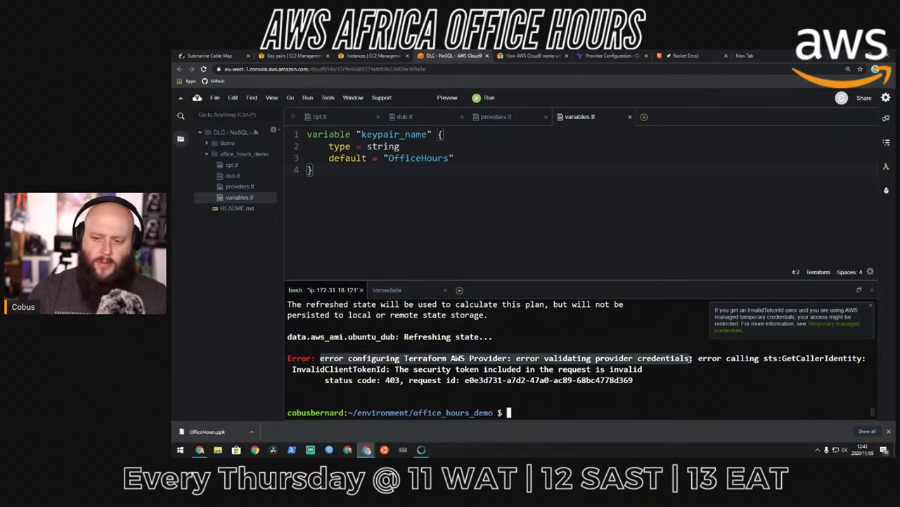
{"action": "key", "text": "ctrl+t"}
{"action": "type", "text": "error configuring Terraform AWS Provider: error validating provider credentials"}
{"action": "key", "text": "Return"}
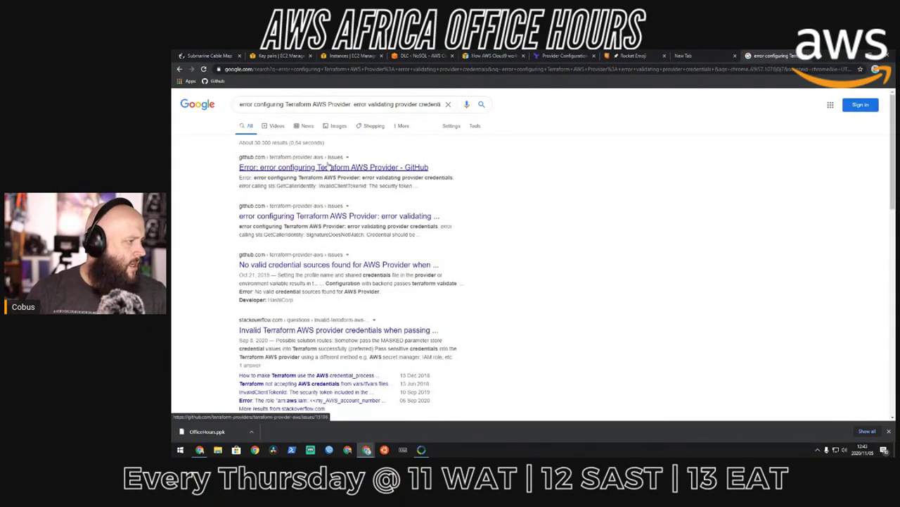
{"action": "left_click", "coordinate": [330, 168]}
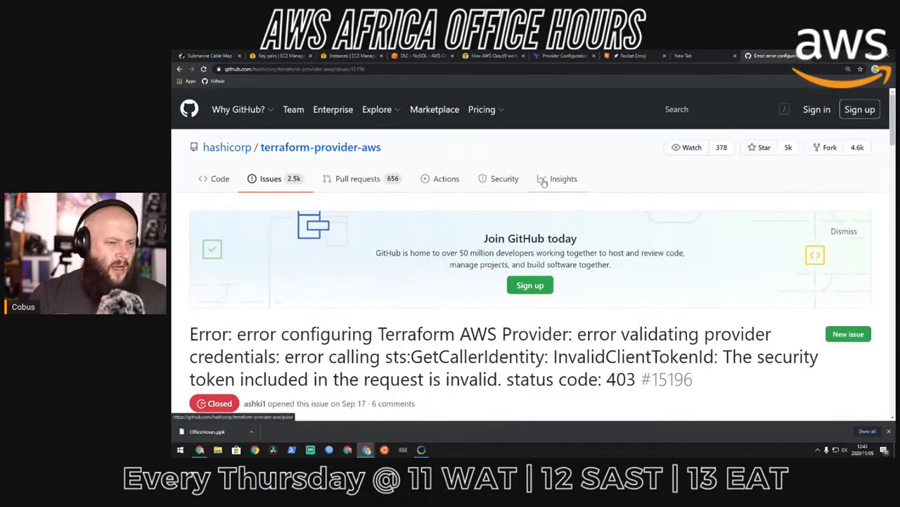
- Read through the GitHub issue on the invalid security token and its comments, and return to the search results
{"action": "scroll", "coordinate": [651, 200], "scroll_direction": "down", "scroll_amount": 2}
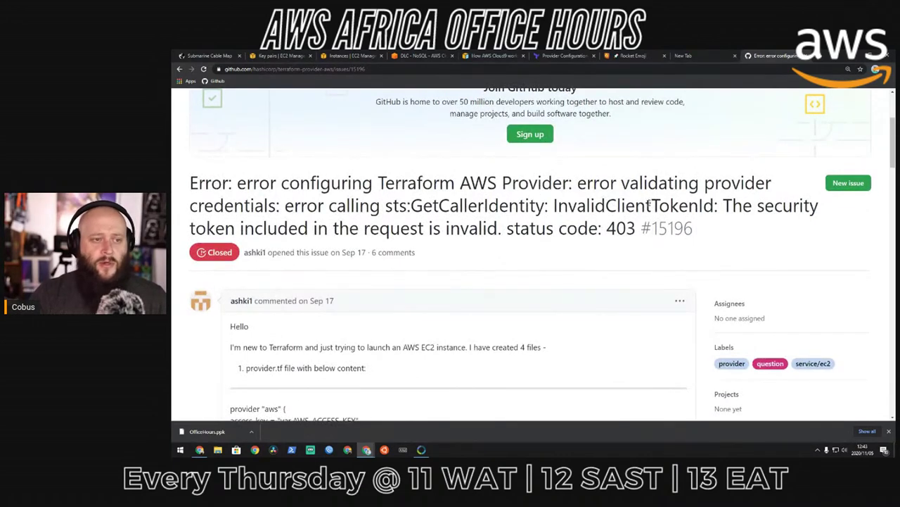
{"action": "scroll", "coordinate": [648, 201], "scroll_direction": "down", "scroll_amount": 2}
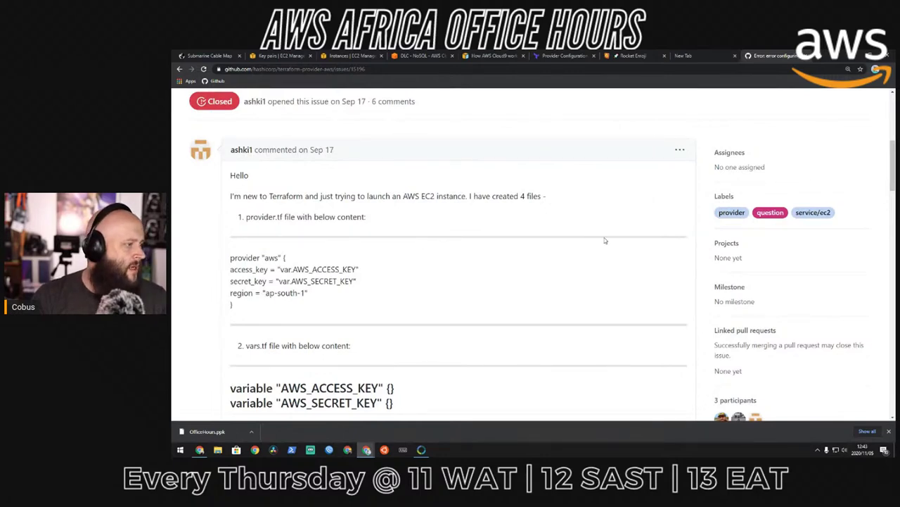
{"action": "scroll", "coordinate": [606, 239], "scroll_direction": "down", "scroll_amount": 5}
{"action": "scroll", "coordinate": [609, 239], "scroll_direction": "down", "scroll_amount": 3}
{"action": "scroll", "coordinate": [609, 241], "scroll_direction": "down", "scroll_amount": 3}
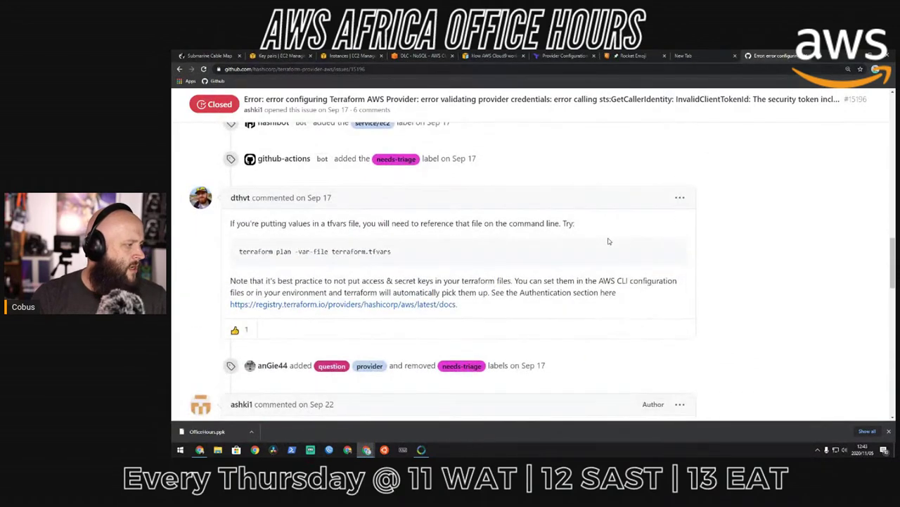
{"action": "scroll", "coordinate": [609, 242], "scroll_direction": "down", "scroll_amount": 2}
{"action": "scroll", "coordinate": [607, 241], "scroll_direction": "down", "scroll_amount": 1}
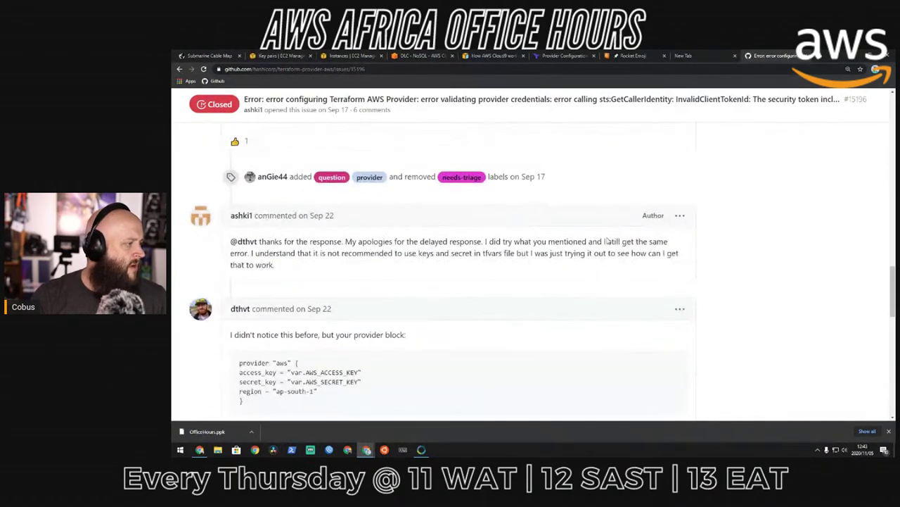
{"action": "scroll", "coordinate": [608, 242], "scroll_direction": "down", "scroll_amount": 5}
{"action": "scroll", "coordinate": [609, 242], "scroll_direction": "down", "scroll_amount": 6}
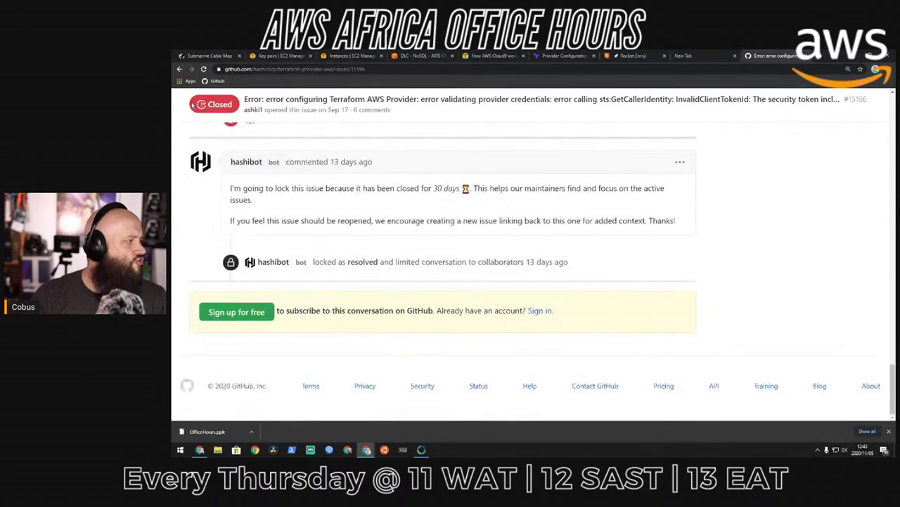
{"action": "left_click", "coordinate": [179, 69]}
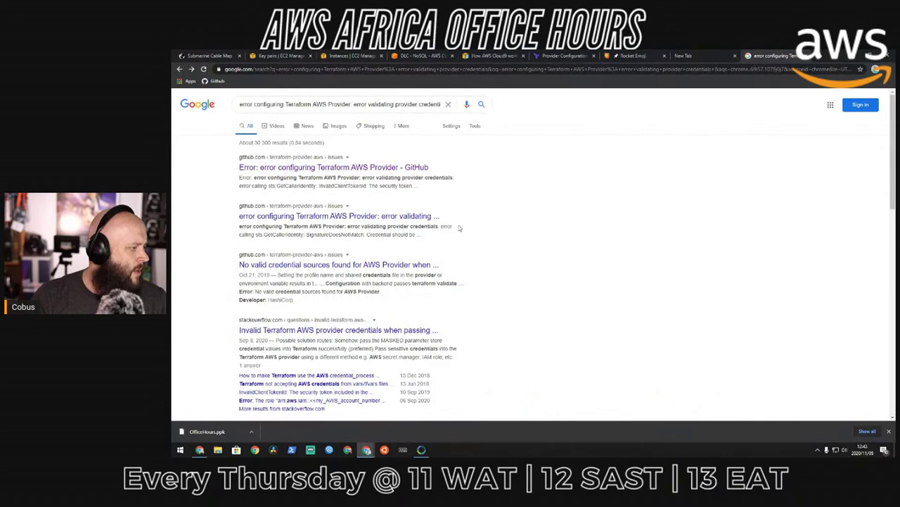
- Add "cloud9" to the start of the search query, view the first GitHub issue found and return to the results
{"action": "left_click", "coordinate": [240, 104]}
{"action": "type", "text": "cloud9"}
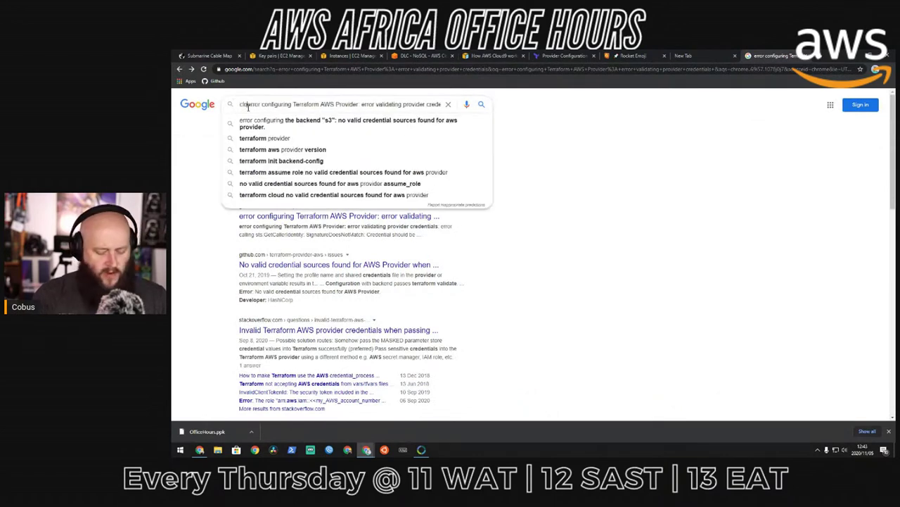
{"action": "key", "text": "Return"}
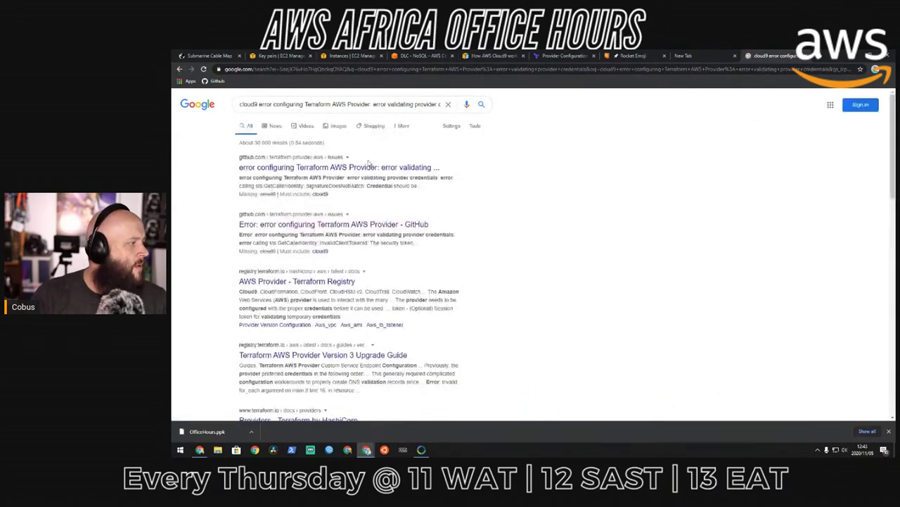
{"action": "left_click", "coordinate": [380, 169]}
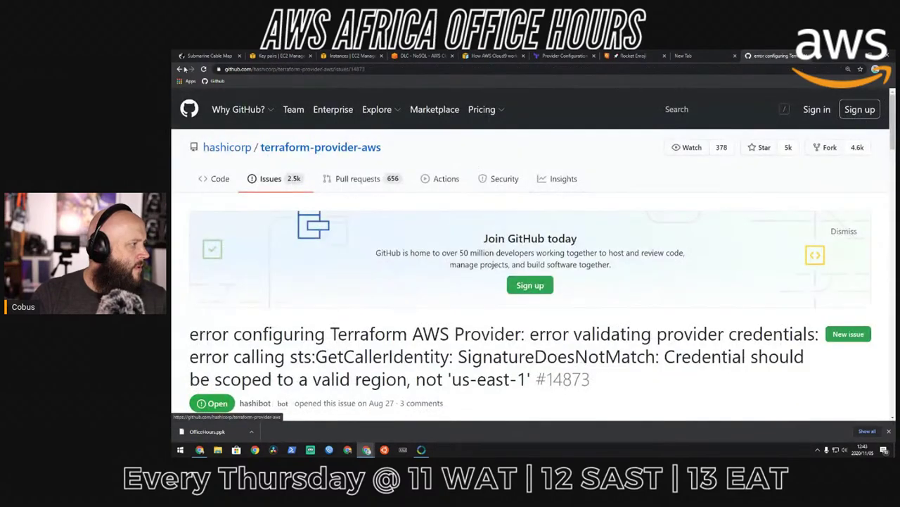
{"action": "left_click", "coordinate": [179, 69]}
- Restrict the search to pages that must include "cloud9" and look through the results
{"action": "left_click", "coordinate": [320, 194]}
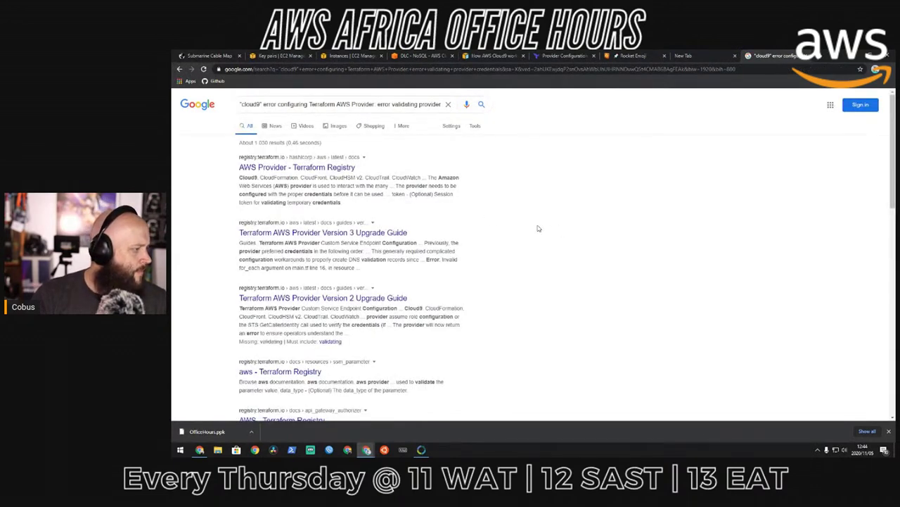
{"action": "scroll", "coordinate": [496, 252], "scroll_direction": "down", "scroll_amount": 3}
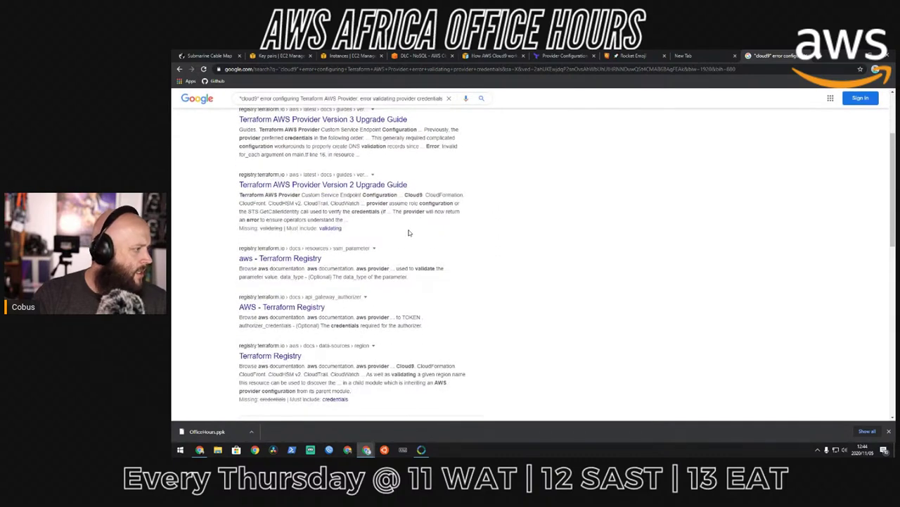
{"action": "scroll", "coordinate": [494, 241], "scroll_direction": "down", "scroll_amount": 2}
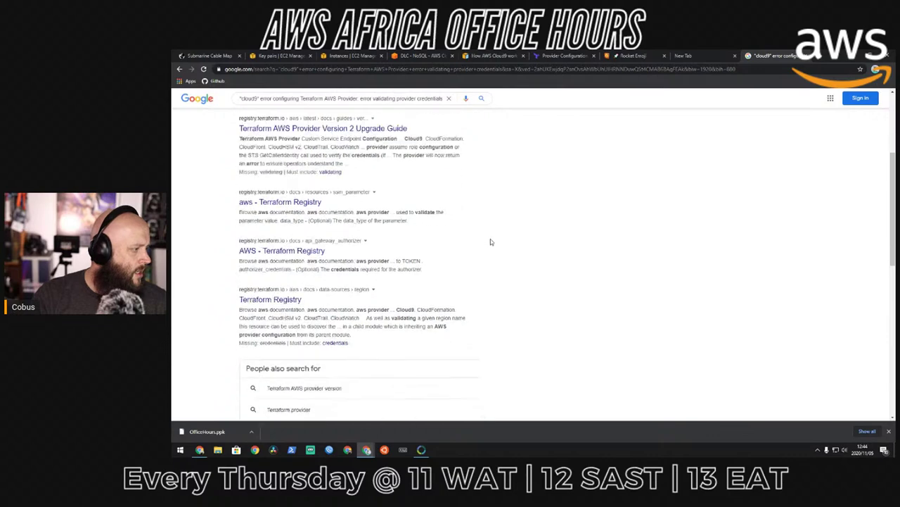
{"action": "scroll", "coordinate": [425, 225], "scroll_direction": "up", "scroll_amount": 5}
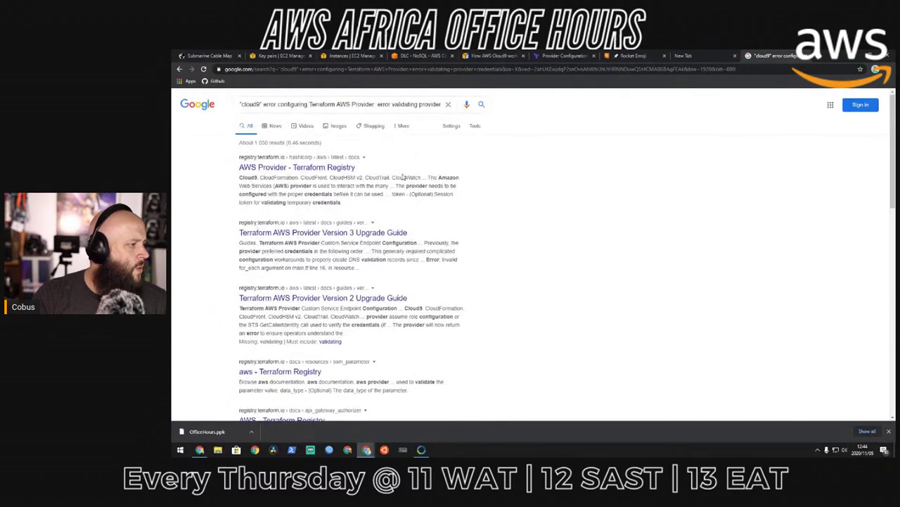
- Return to the Cloud9 environment, dismiss the temporary credentials notice and run terraform plan again in the terminal
{"action": "left_click", "coordinate": [422, 56]}
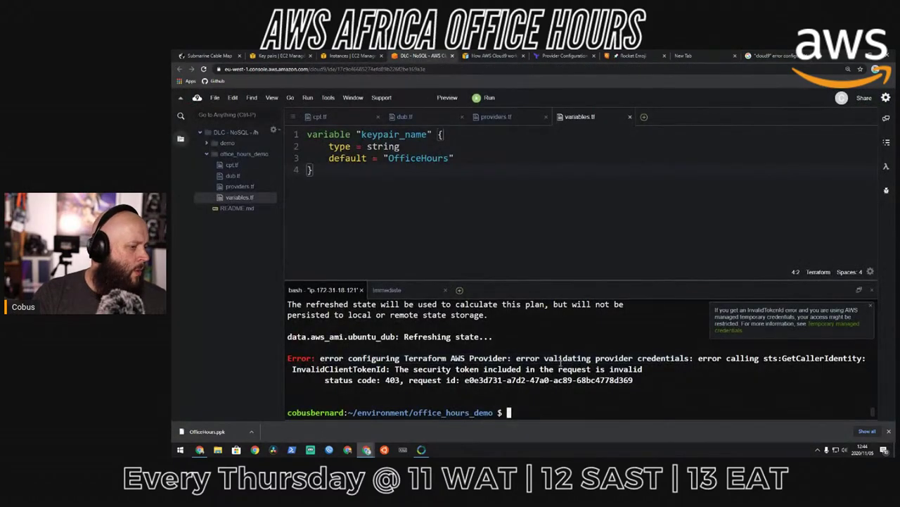
{"action": "left_click", "coordinate": [870, 306]}
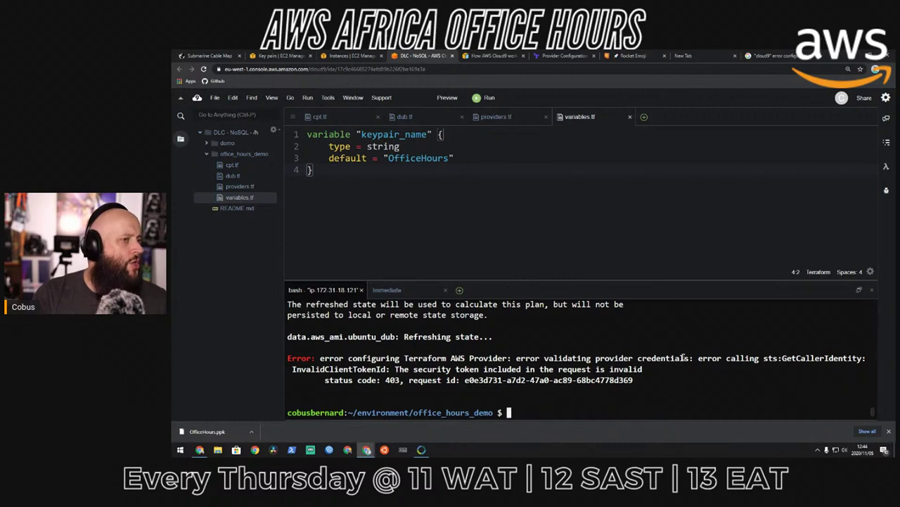
{"action": "key", "text": "Up"}
{"action": "key", "text": "Return"}
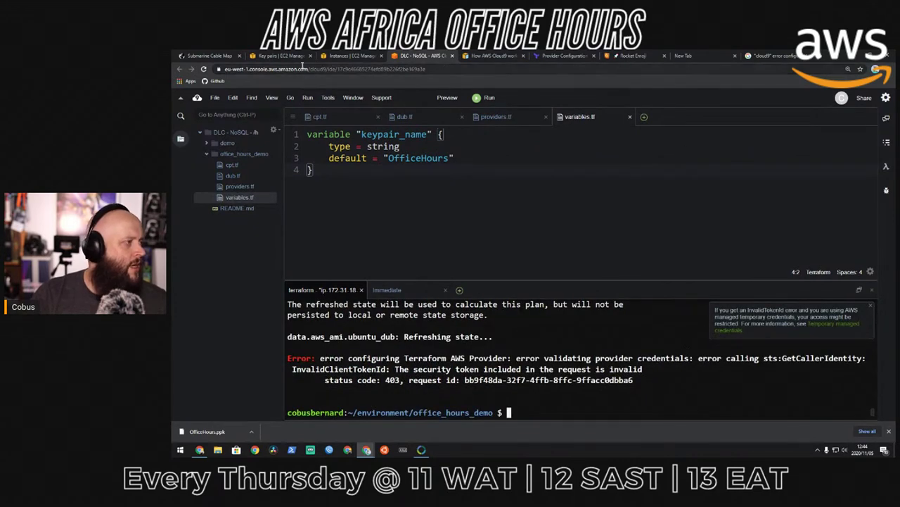
- Start launching a new EC2 instance in the Ireland region from the Ubuntu Server 20.04 LTS 64-bit (x86) image
{"action": "left_click", "coordinate": [344, 56]}
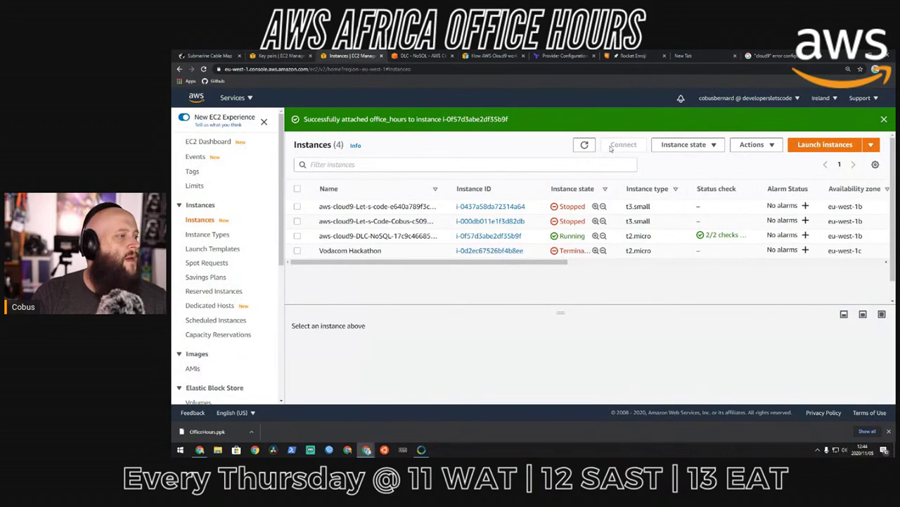
{"action": "left_click", "coordinate": [884, 119]}
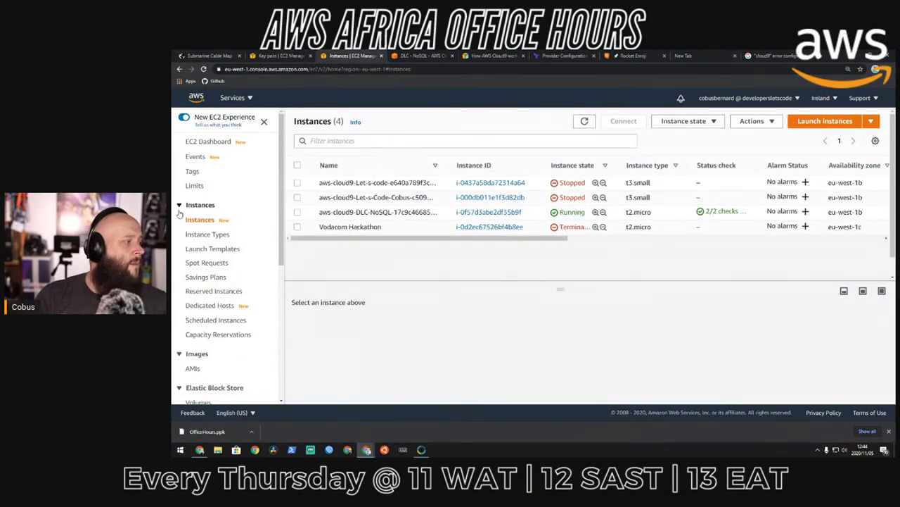
{"action": "left_click", "coordinate": [841, 121]}
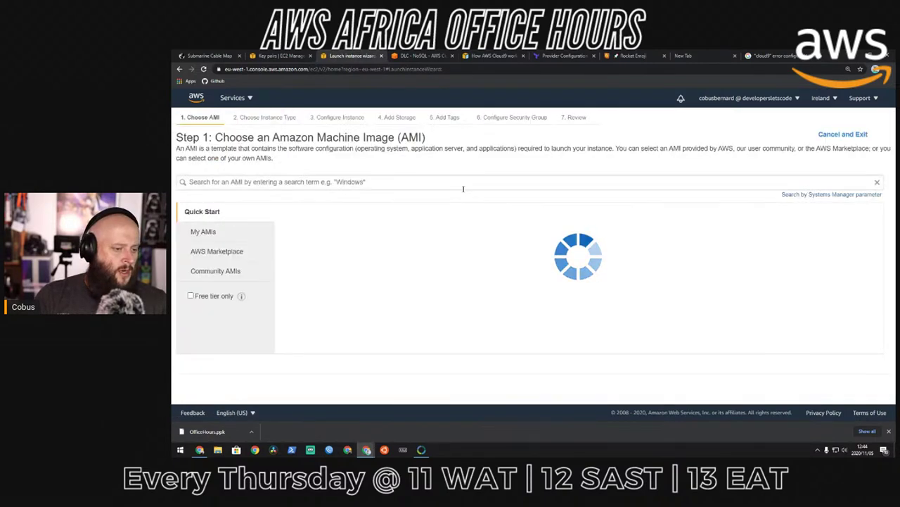
{"action": "scroll", "coordinate": [634, 304], "scroll_direction": "down", "scroll_amount": 3}
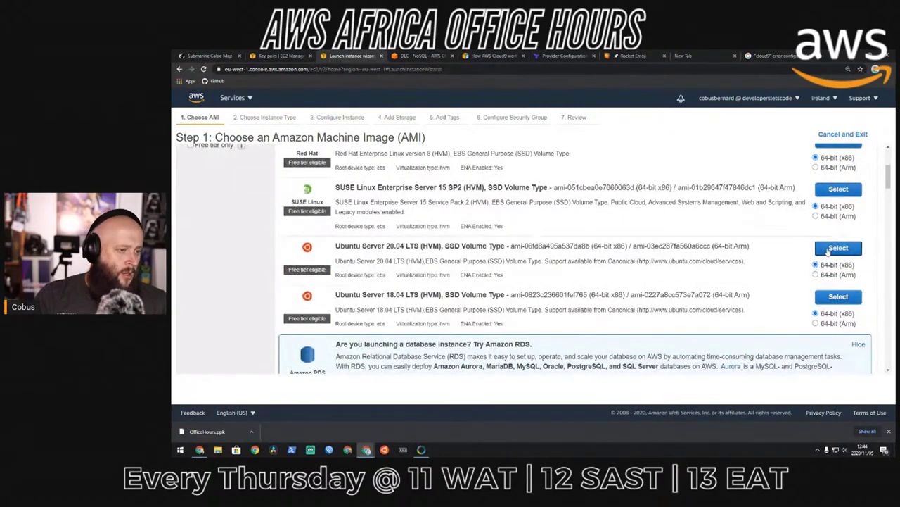
{"action": "left_click", "coordinate": [839, 248]}
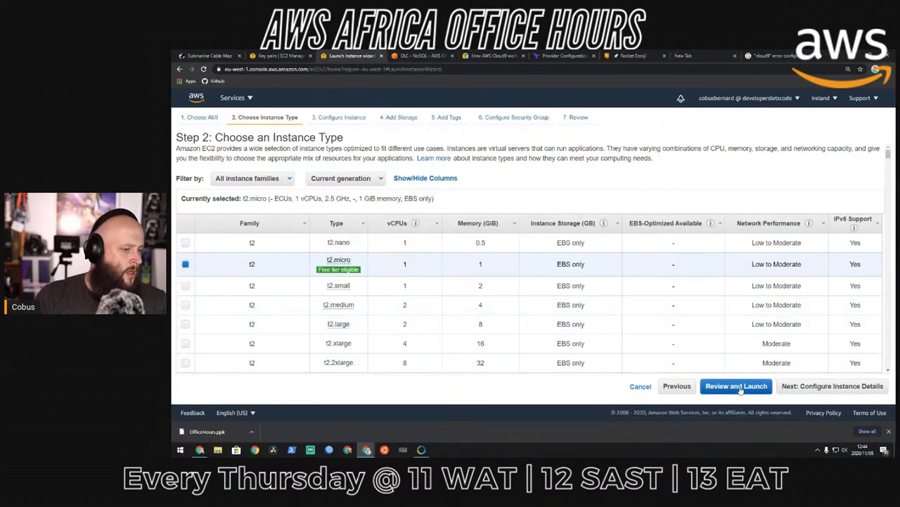
- Accept the t2.micro type with the default instance details and storage, and continue to the instance's tags
{"action": "left_click", "coordinate": [833, 385]}
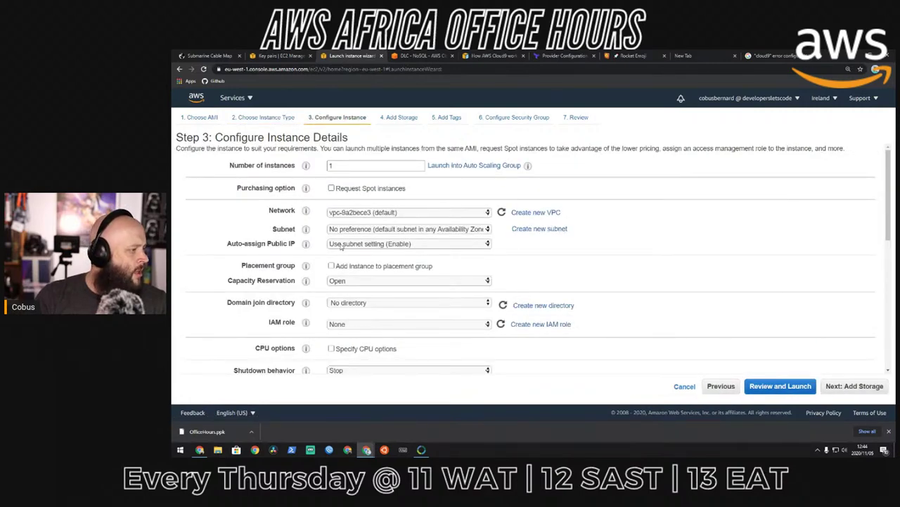
{"action": "left_click", "coordinate": [850, 389]}
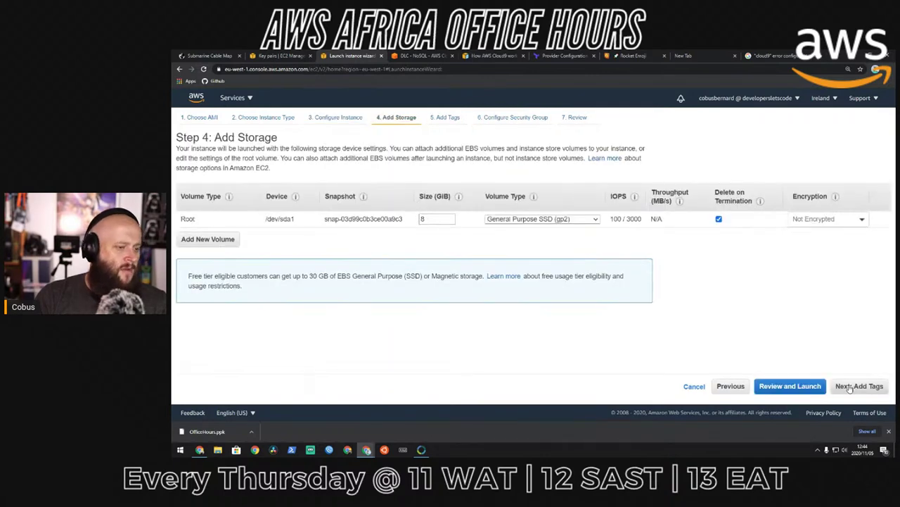
{"action": "left_click", "coordinate": [850, 387]}
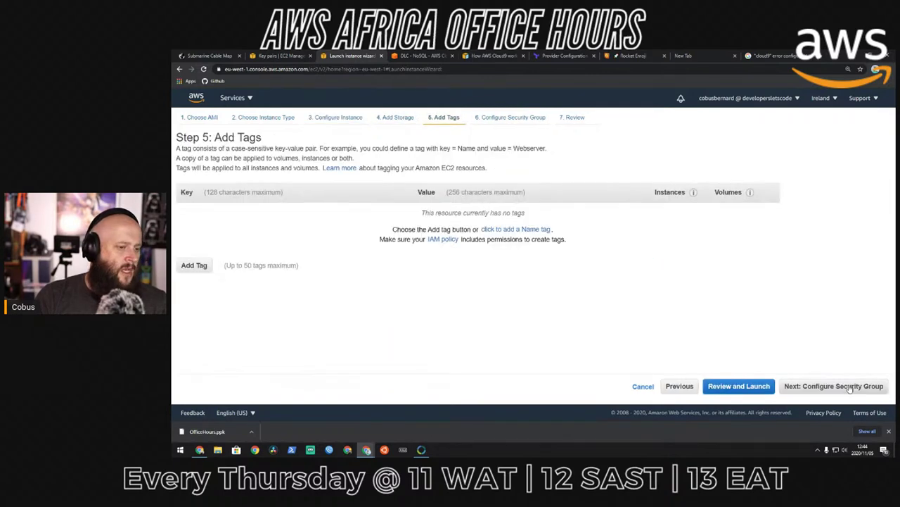
- Add a tag with key Name and value Office Hours, and continue to the security group configuration
{"action": "left_click", "coordinate": [194, 265]}
{"action": "left_click", "coordinate": [230, 219]}
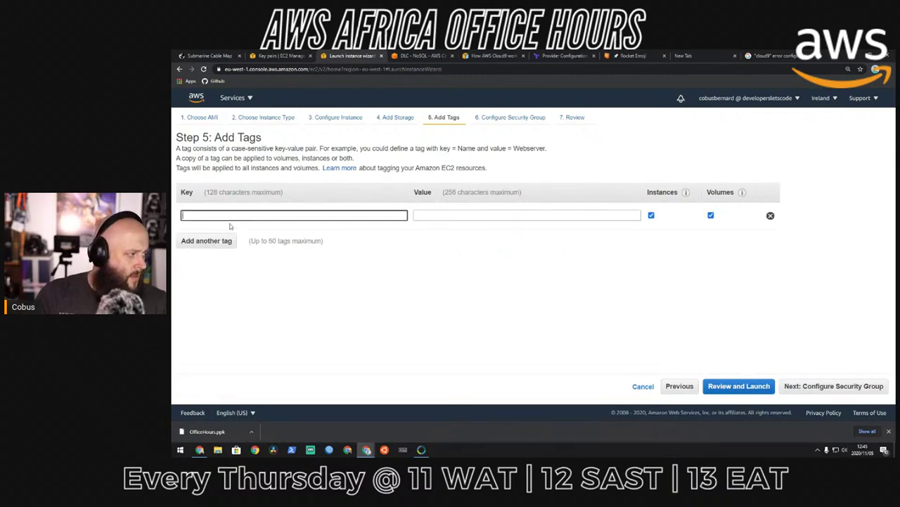
{"action": "type", "text": "Name"}
{"action": "key", "text": "Tab"}
{"action": "type", "text": "Offic"}
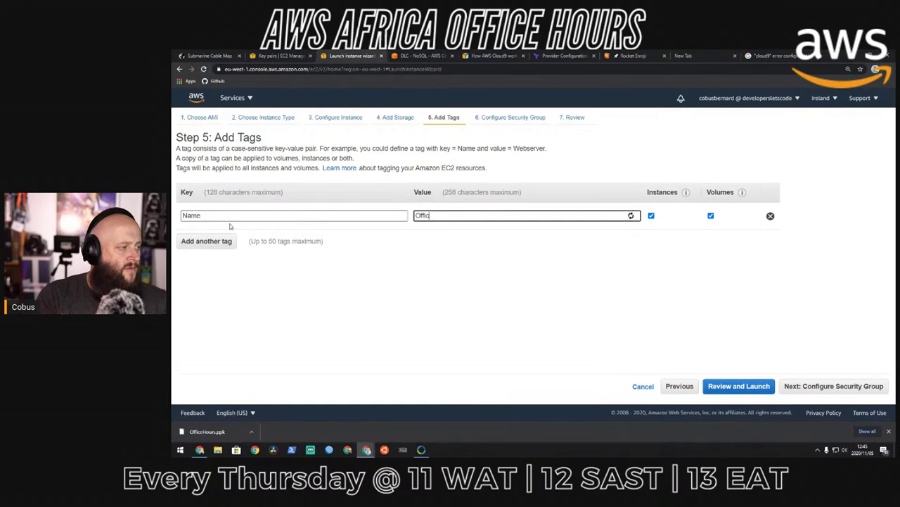
{"action": "type", "text": "e Horus"}
{"action": "key", "text": "BackSpace"}
{"action": "key", "text": "BackSpace"}
{"action": "key", "text": "BackSpace"}
{"action": "type", "text": "urs"}
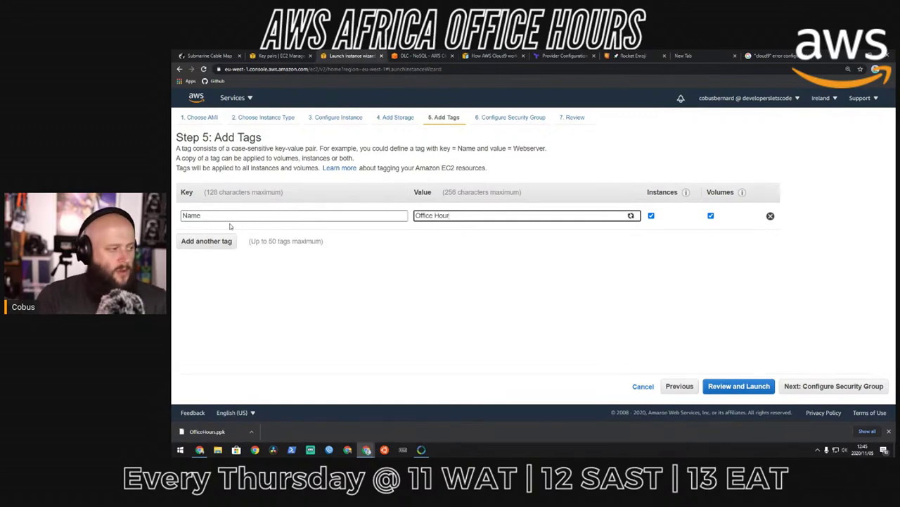
{"action": "left_click", "coordinate": [831, 391]}
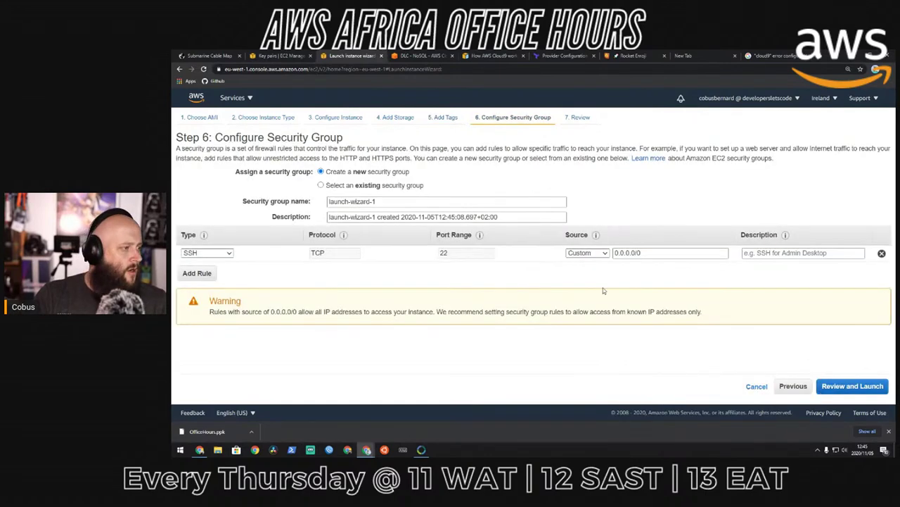
{"action": "left_click", "coordinate": [342, 186]}
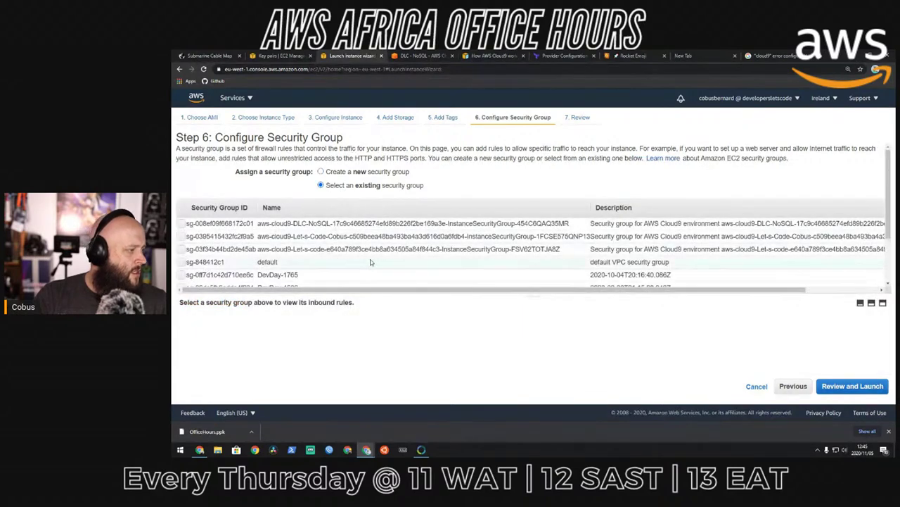
{"action": "scroll", "coordinate": [372, 259], "scroll_direction": "down", "scroll_amount": 2}
{"action": "scroll", "coordinate": [373, 262], "scroll_direction": "down", "scroll_amount": 1}
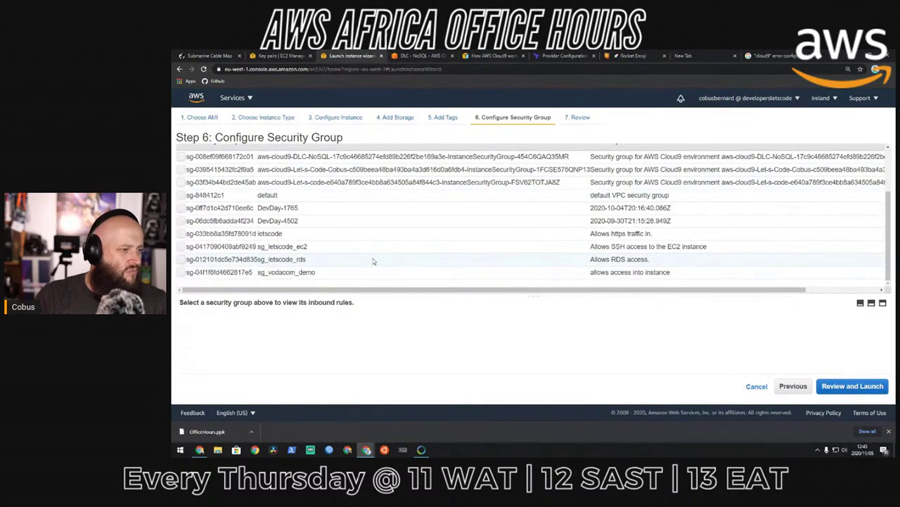
{"action": "scroll", "coordinate": [373, 258], "scroll_direction": "up", "scroll_amount": 2}
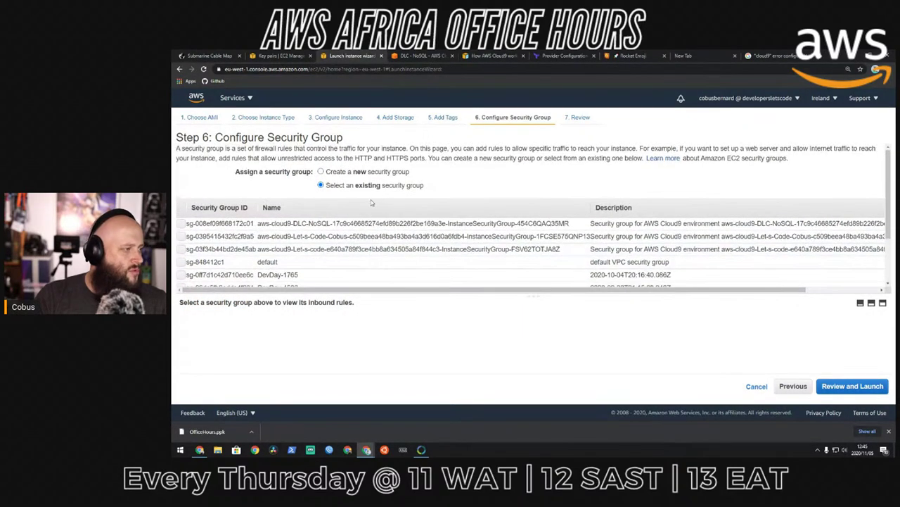
{"action": "left_click", "coordinate": [339, 172]}
- Name the new security group "office hours" and add an HTTP rule to it
{"action": "left_click", "coordinate": [297, 197]}
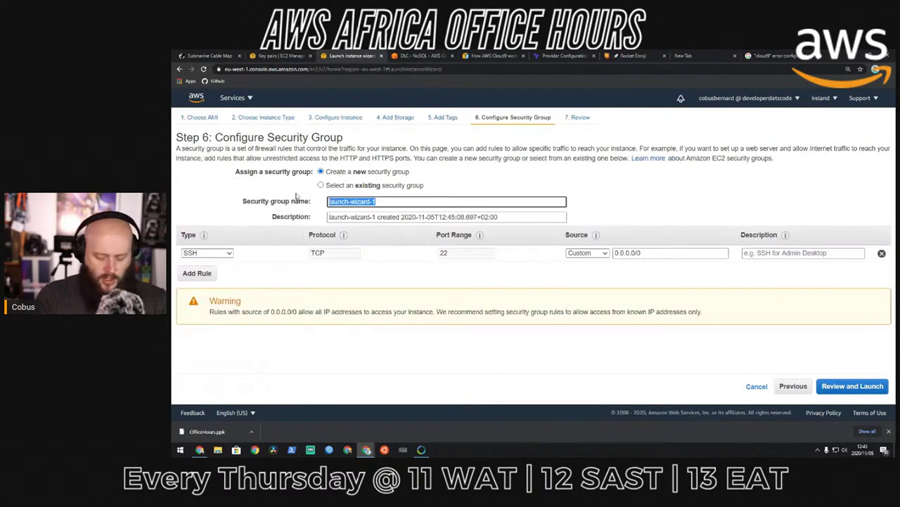
{"action": "type", "text": "office hours"}
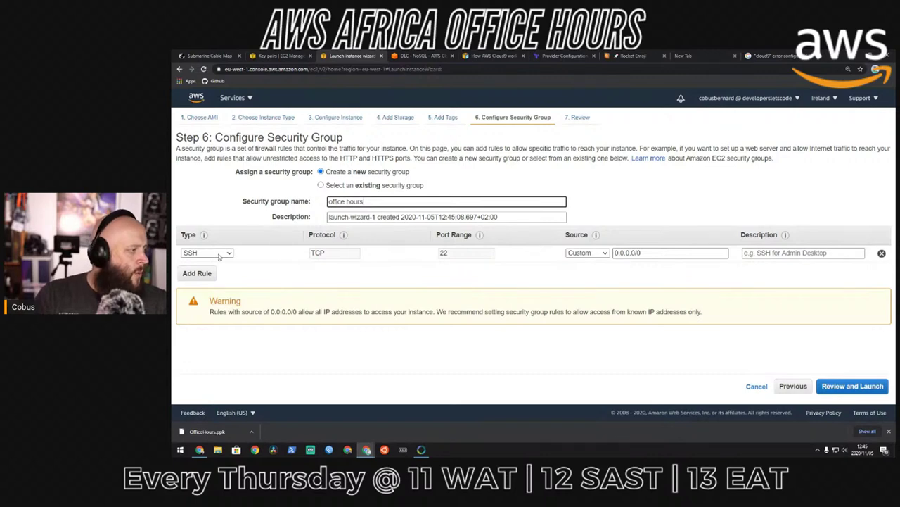
{"action": "left_click", "coordinate": [199, 274]}
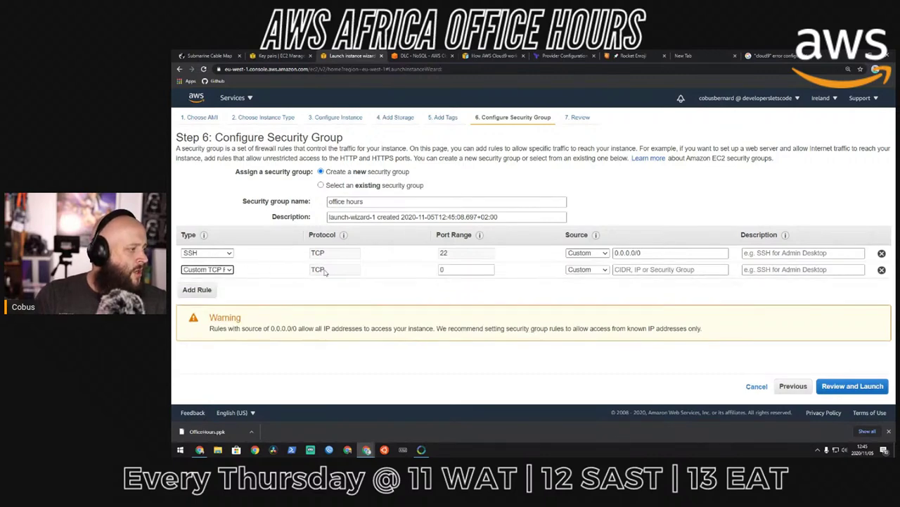
{"action": "left_click", "coordinate": [227, 272]}
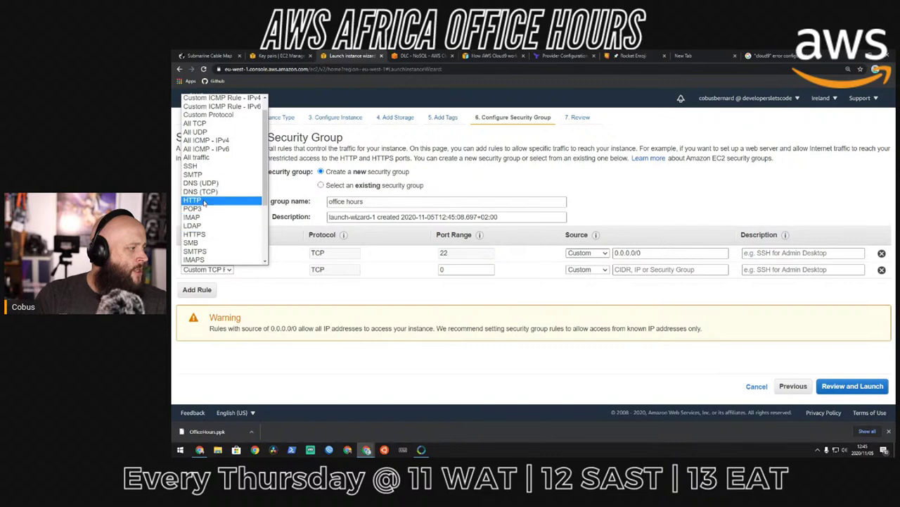
{"action": "left_click", "coordinate": [215, 201]}
- Add an All ICMP - IPv4 rule with source 0.0.0.0/0 and continue to the launch review
{"action": "left_click", "coordinate": [198, 290]}
{"action": "left_click", "coordinate": [230, 285]}
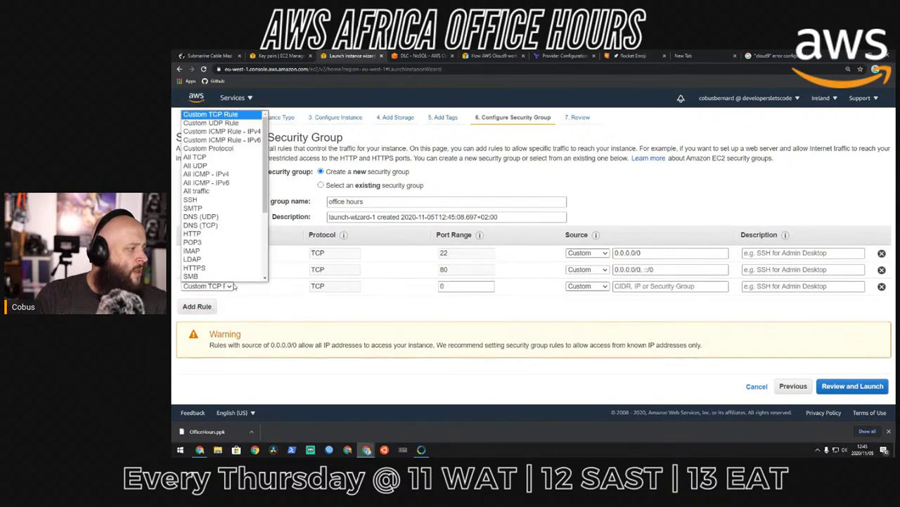
{"action": "scroll", "coordinate": [225, 261], "scroll_direction": "down", "scroll_amount": 1}
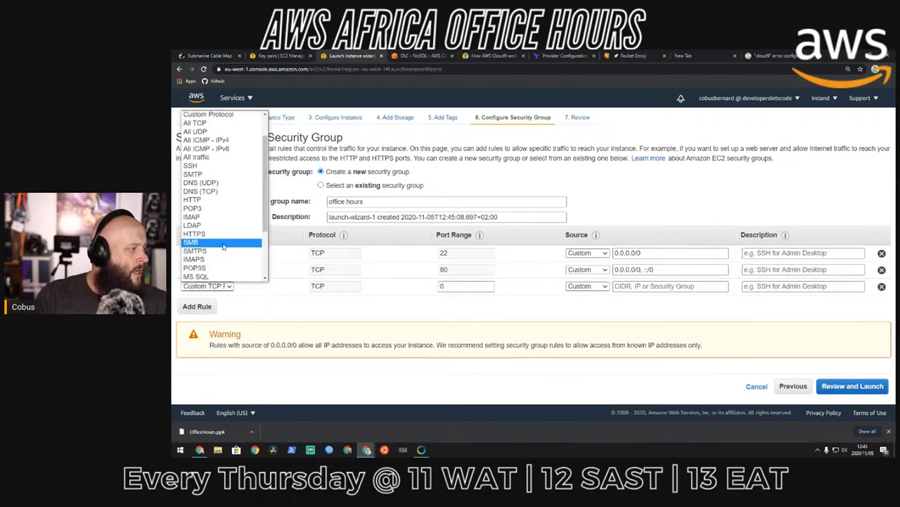
{"action": "left_click", "coordinate": [226, 142]}
{"action": "left_click", "coordinate": [696, 286]}
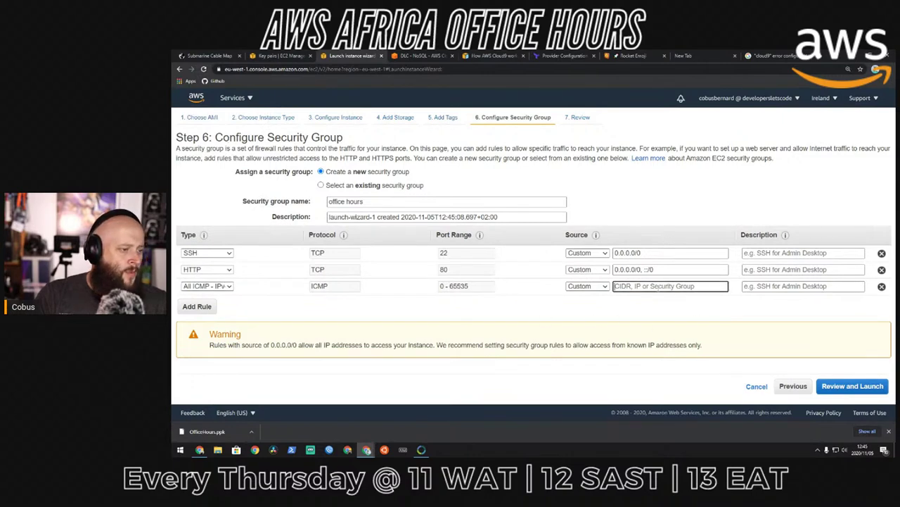
{"action": "type", "text": "0.0.0.0"}
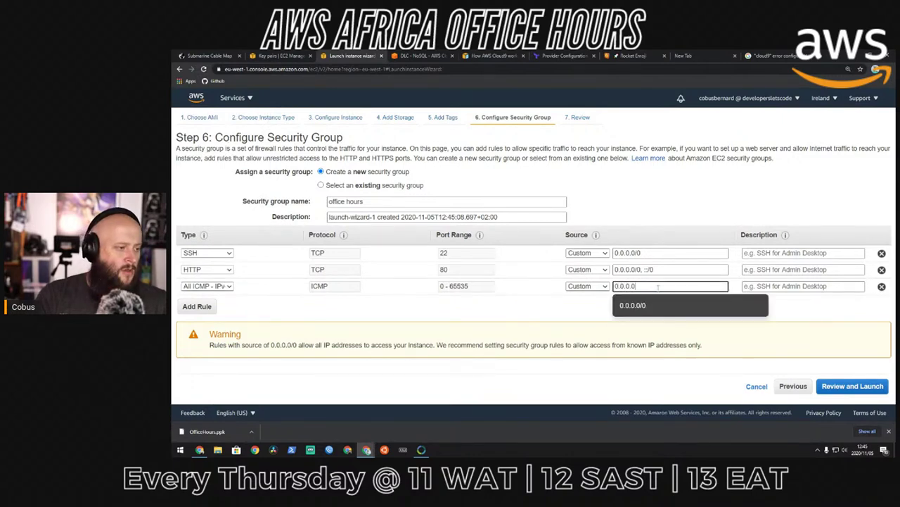
{"action": "left_click", "coordinate": [667, 305]}
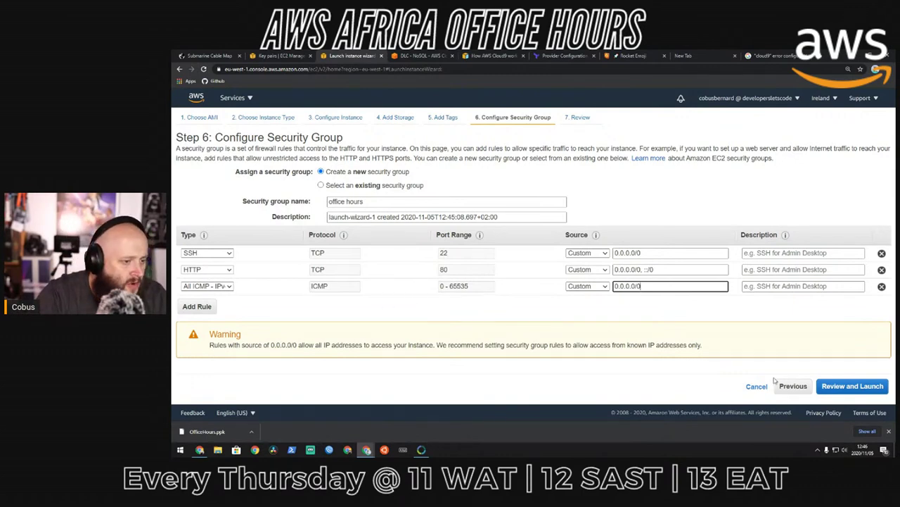
{"action": "left_click", "coordinate": [853, 385]}
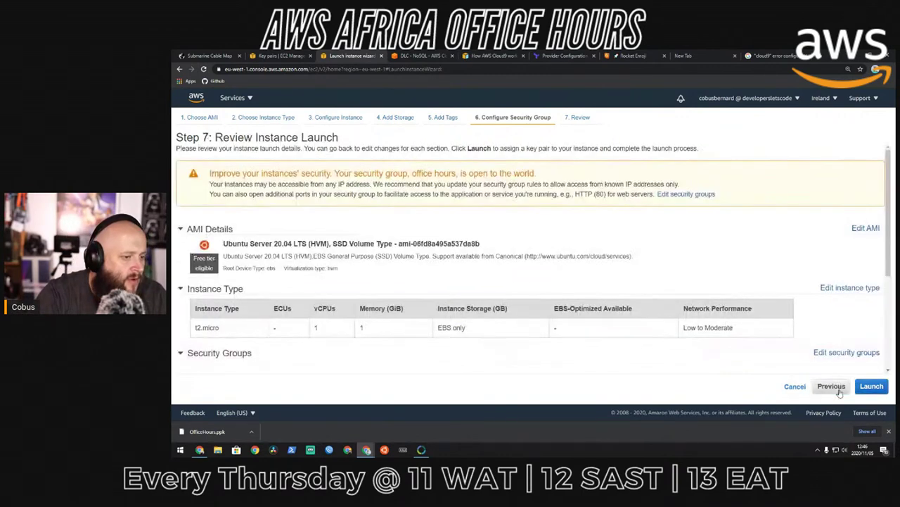
- Launch the instance with the existing OfficeHours key pair, acknowledging access to its private key file
{"action": "left_click", "coordinate": [881, 391]}
{"action": "left_click", "coordinate": [423, 269]}
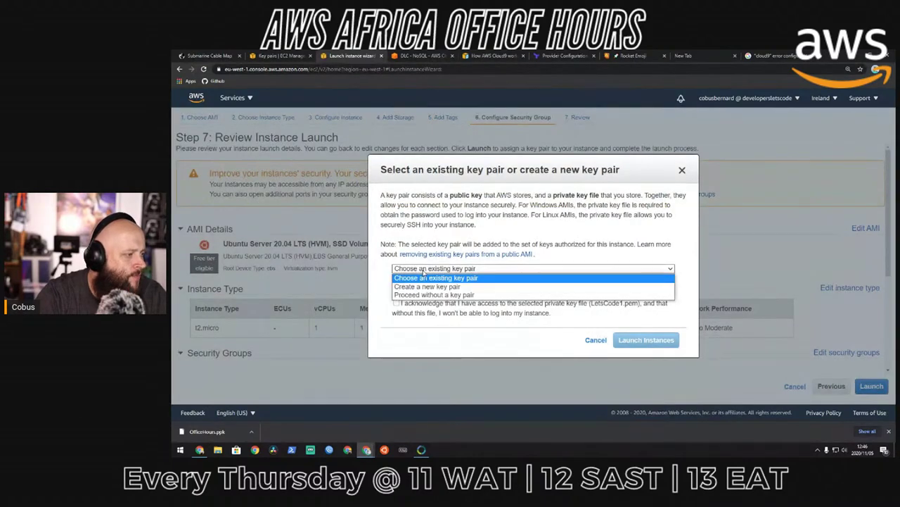
{"action": "left_click", "coordinate": [478, 278]}
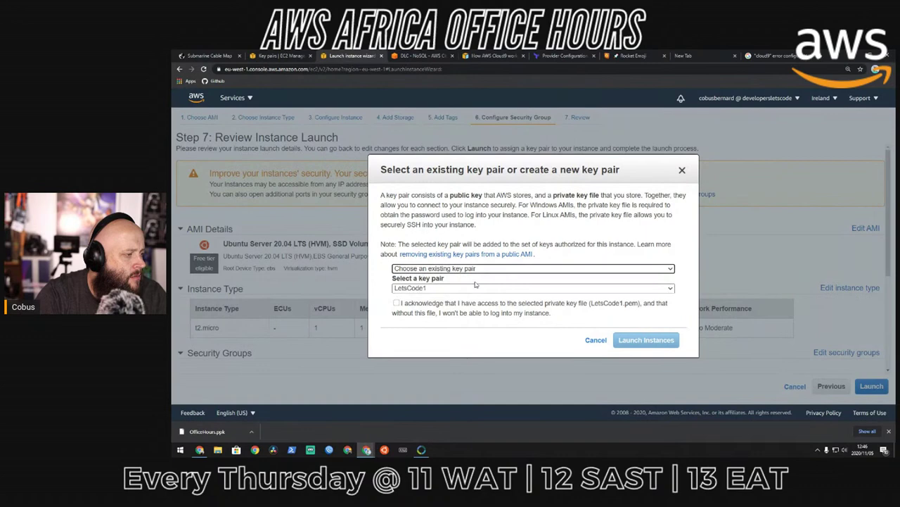
{"action": "left_click", "coordinate": [476, 287]}
{"action": "left_click", "coordinate": [412, 315]}
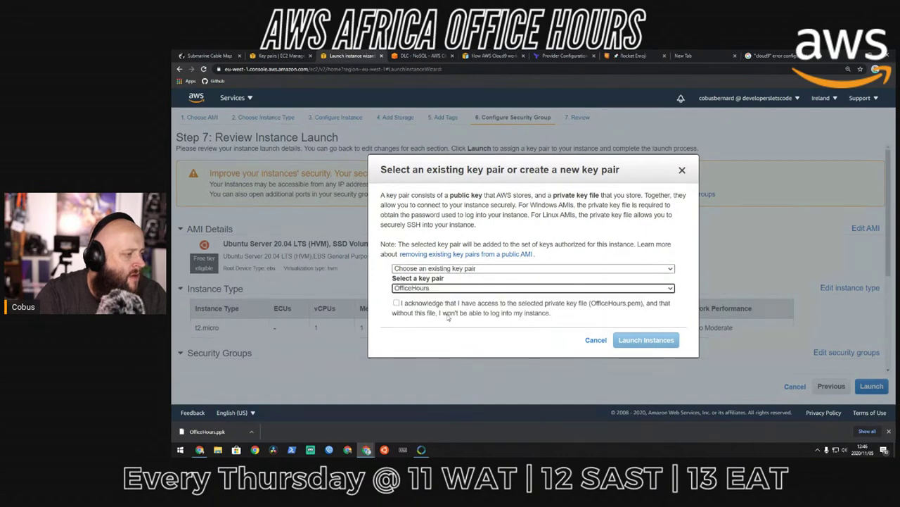
{"action": "left_click", "coordinate": [396, 303]}
{"action": "left_click", "coordinate": [640, 340]}
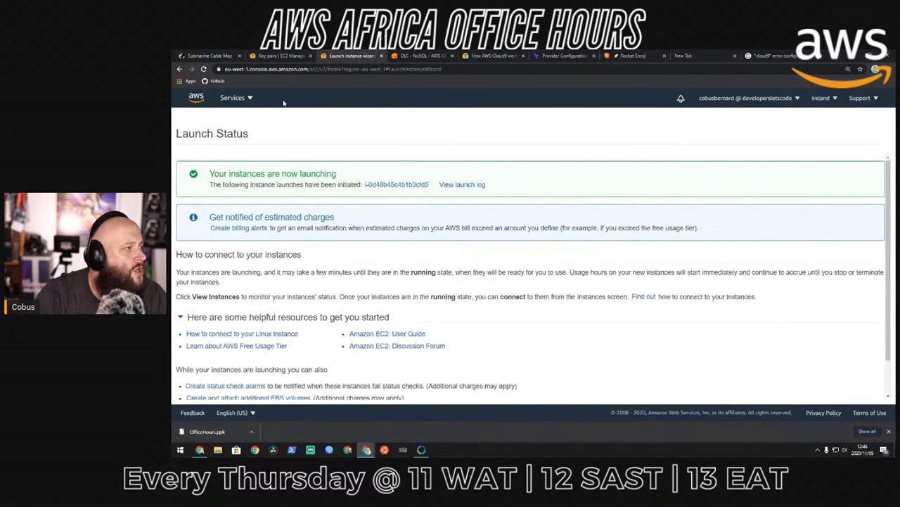
- Open the EC2 dashboard in a separate tab and switch its region to Africa (Cape Town)
{"action": "left_click", "coordinate": [246, 99]}
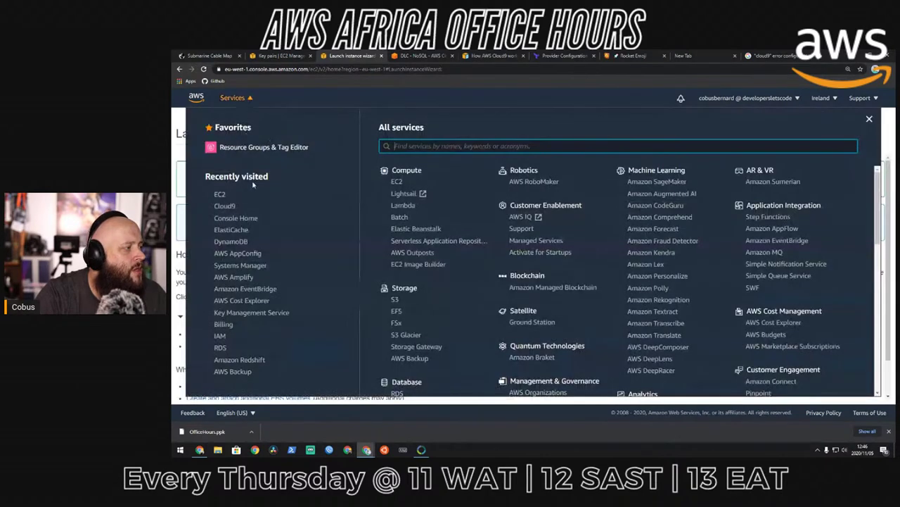
{"action": "middle_click", "coordinate": [219, 194]}
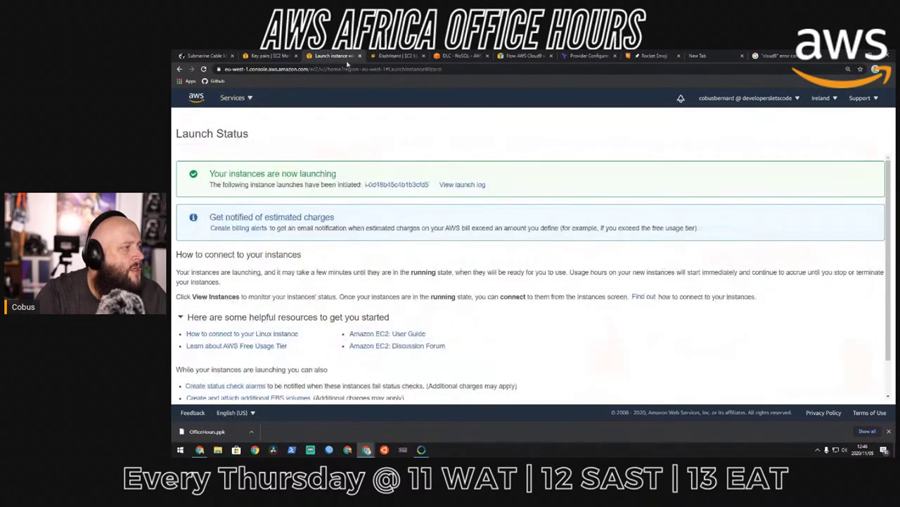
{"action": "left_click", "coordinate": [401, 57]}
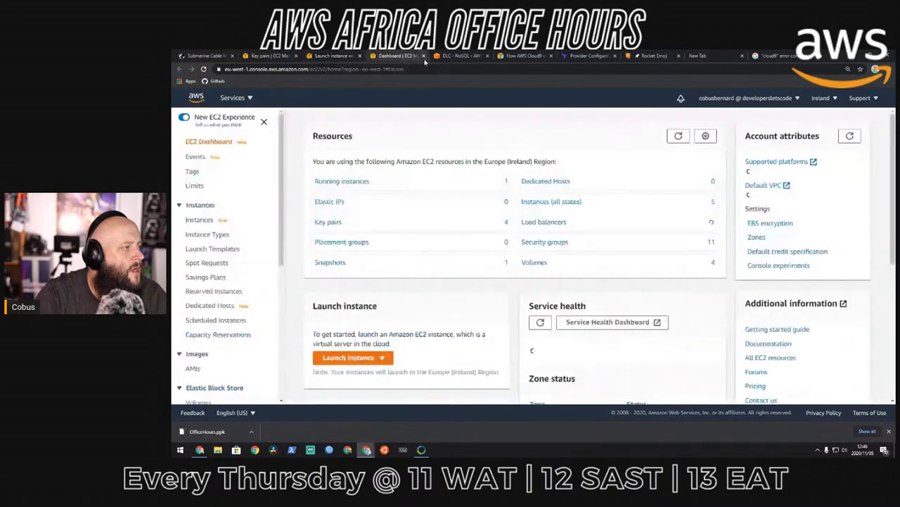
{"action": "left_click", "coordinate": [831, 99]}
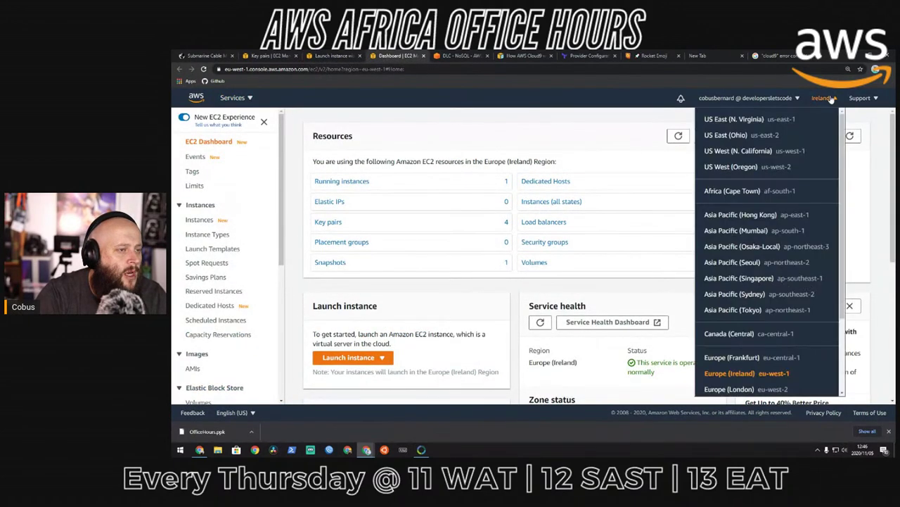
{"action": "left_click", "coordinate": [744, 193]}
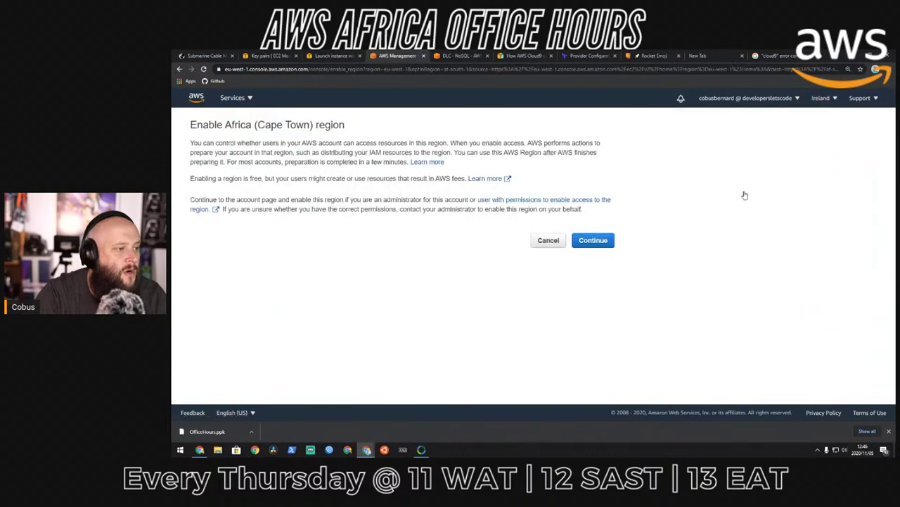
- Continue to the account's region settings, enable the Africa (Cape Town) region, and return to the region's preparation page
{"action": "left_click", "coordinate": [593, 240]}
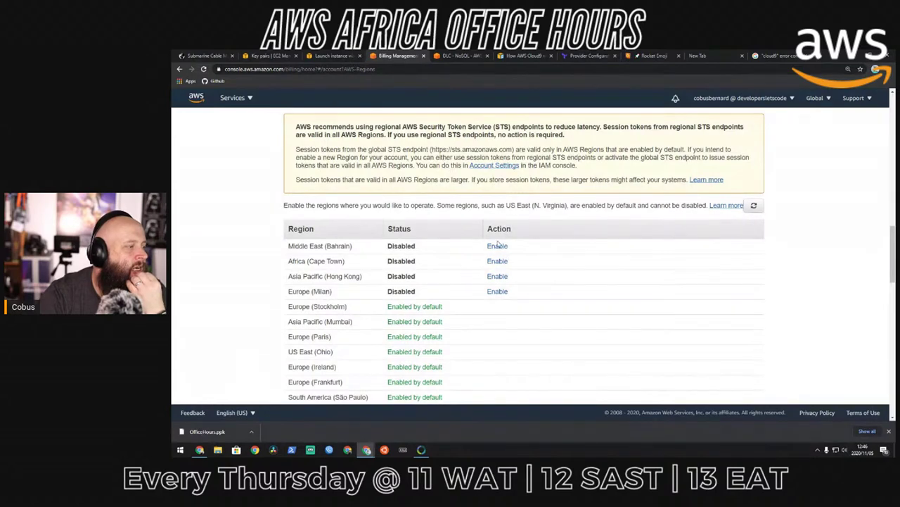
{"action": "left_click", "coordinate": [498, 261]}
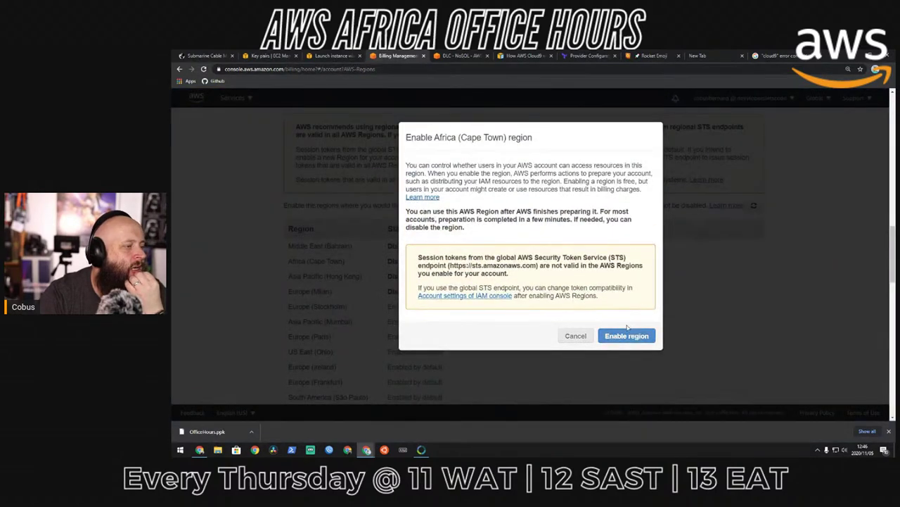
{"action": "left_click", "coordinate": [628, 332]}
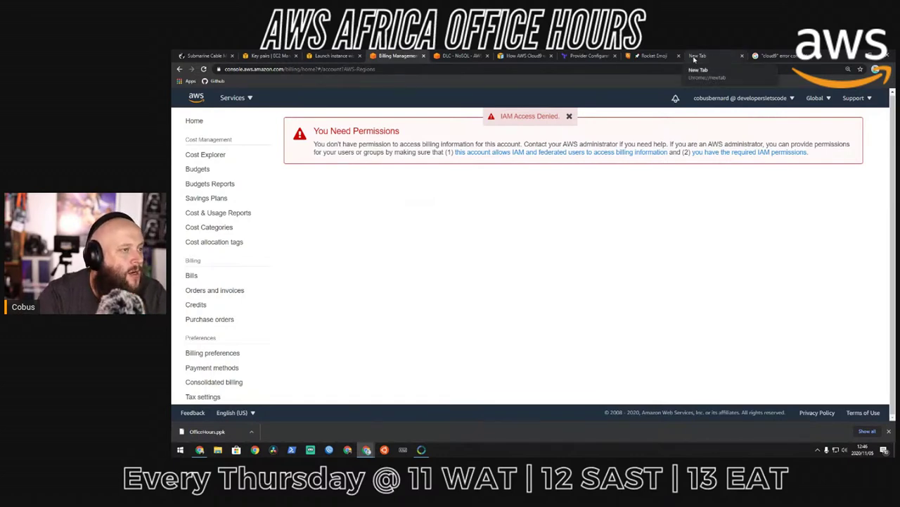
{"action": "middle_click", "coordinate": [694, 59]}
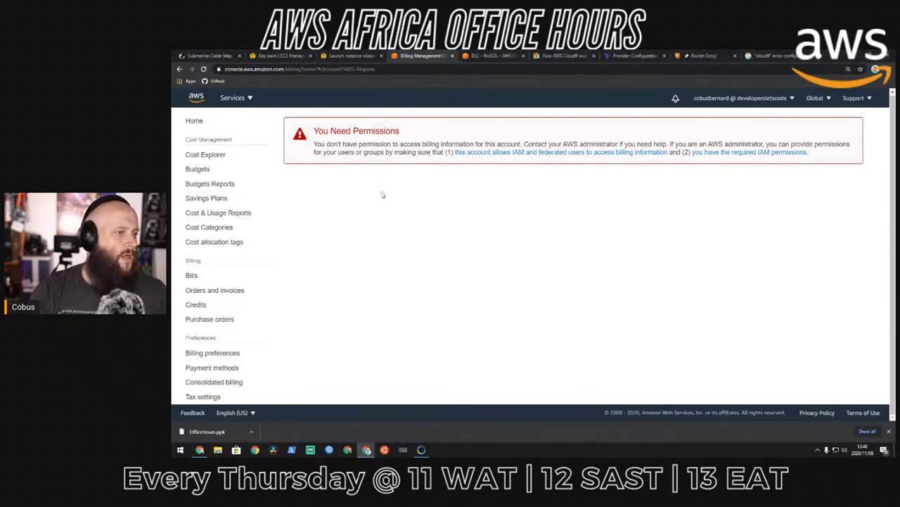
{"action": "left_click", "coordinate": [179, 69]}
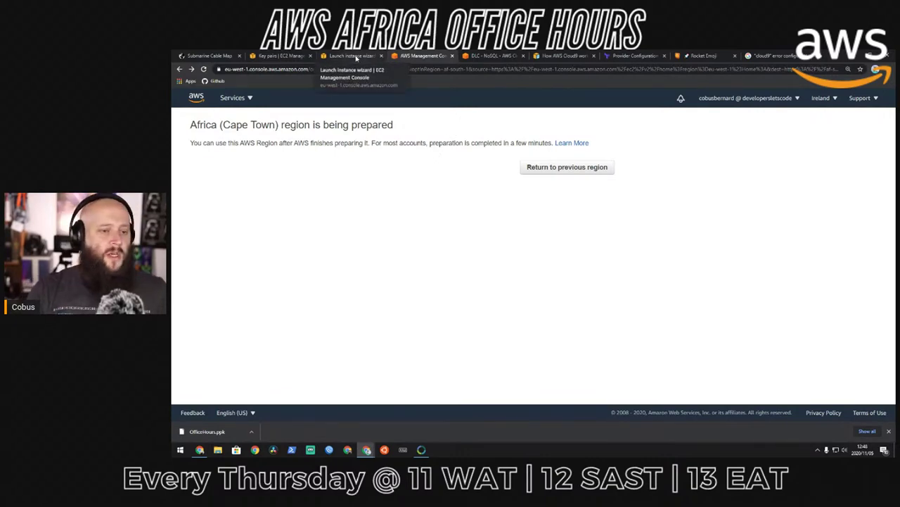
- Search the web for putty and open the download page of its latest release
{"action": "key", "text": "ctrl+t"}
{"action": "type", "text": "putty"}
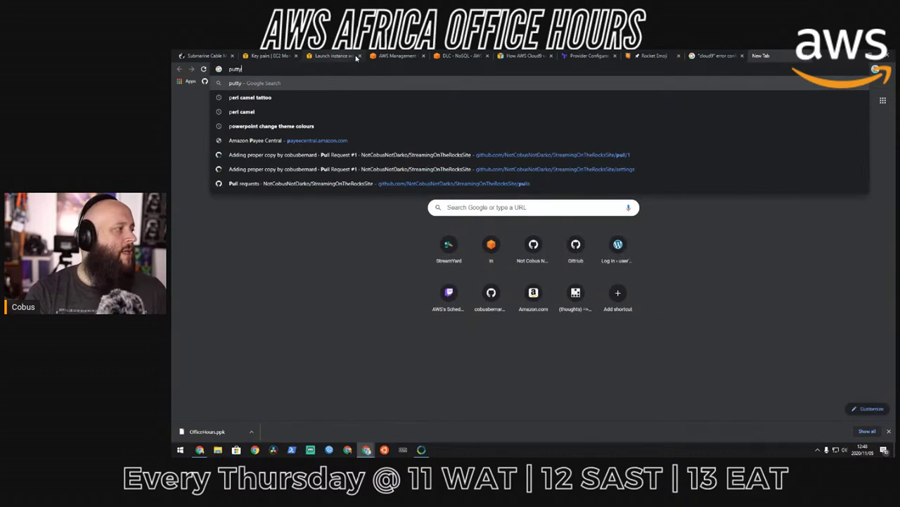
{"action": "key", "text": "Return"}
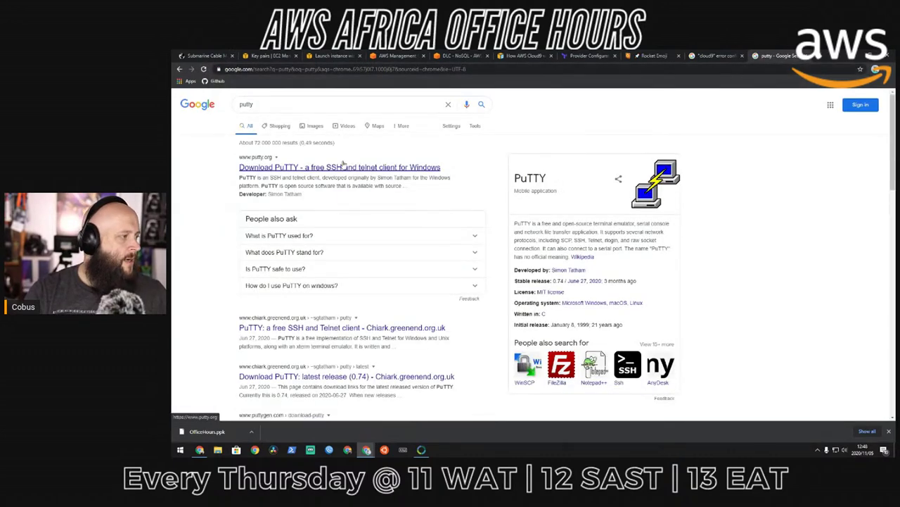
{"action": "left_click", "coordinate": [344, 166]}
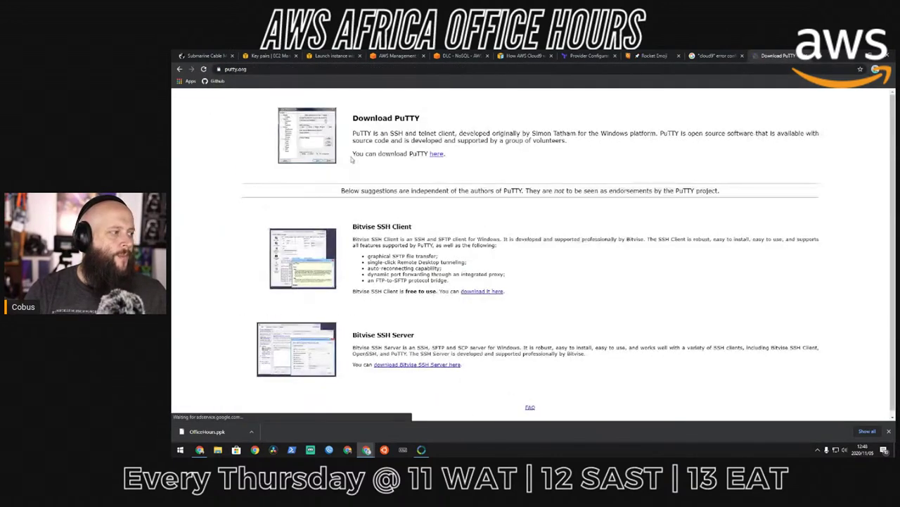
{"action": "left_click", "coordinate": [436, 154]}
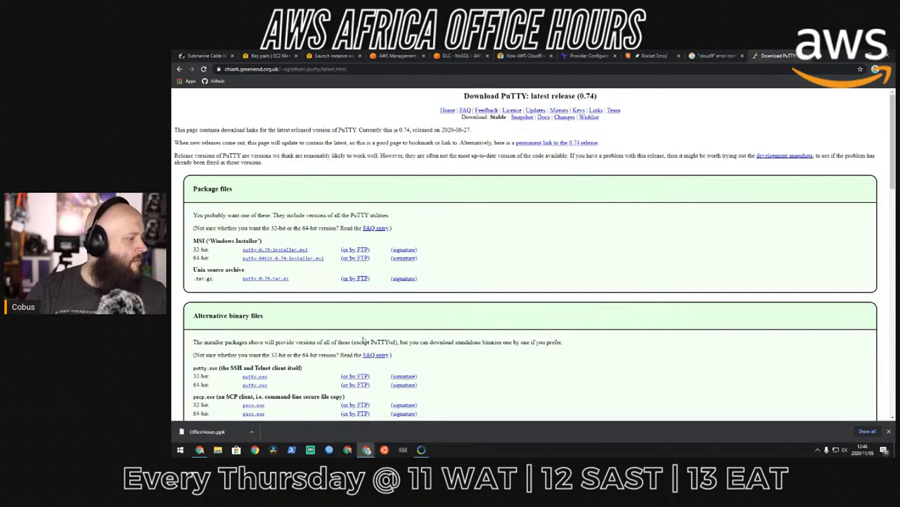
- Open PowerShell, create a tmp folder at the root of drive C and change into it
{"action": "left_click", "coordinate": [292, 450]}
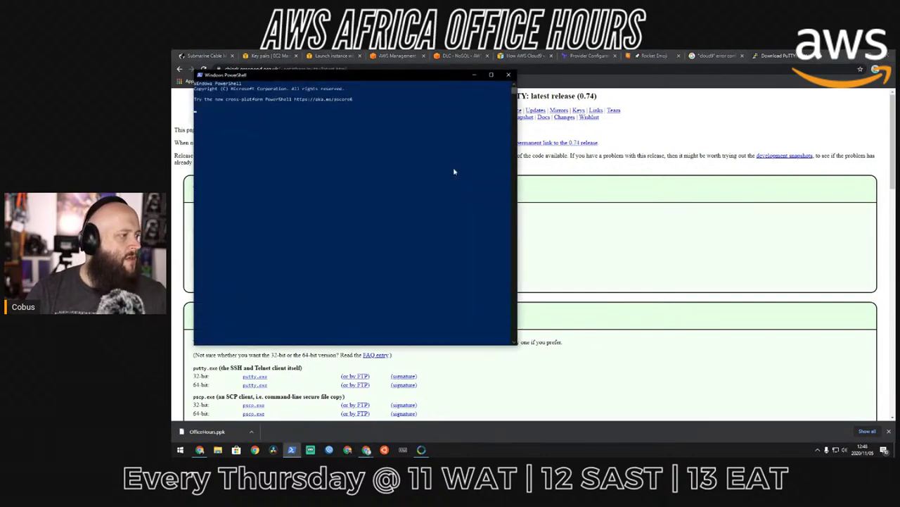
{"action": "left_click_drag", "start_coordinate": [414, 76], "coordinate": [606, 83]}
{"action": "type", "text": "cd /"}
{"action": "key", "text": "Return"}
{"action": "type", "text": "mkdi"}
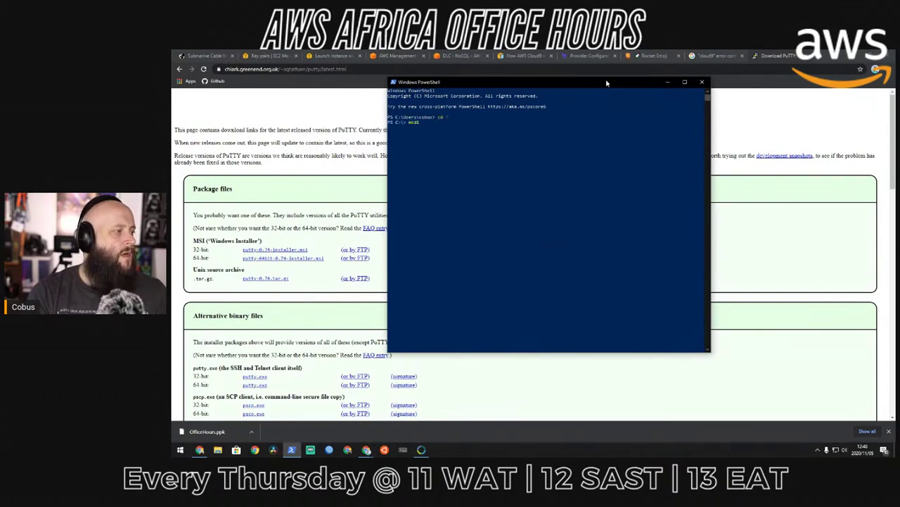
{"action": "type", "text": "r tmp"}
{"action": "key", "text": "Return"}
{"action": "type", "text": "cd tm"}
{"action": "key", "text": "Tab"}
{"action": "key", "text": "Return"}
- Copy OfficeHours.ppk from the Downloads folder into the current tmp folder
{"action": "type", "text": "cp"}
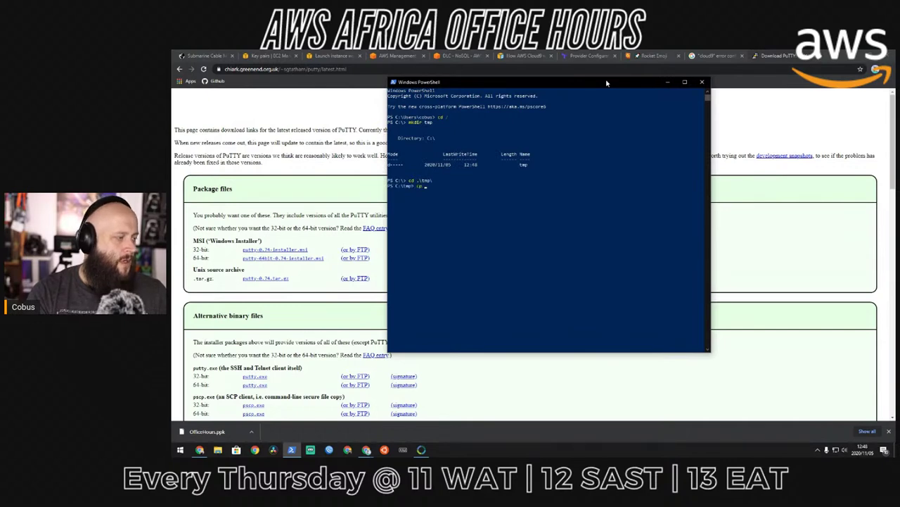
{"action": "type", "text": " ~/Dow"}
{"action": "key", "text": "Tab"}
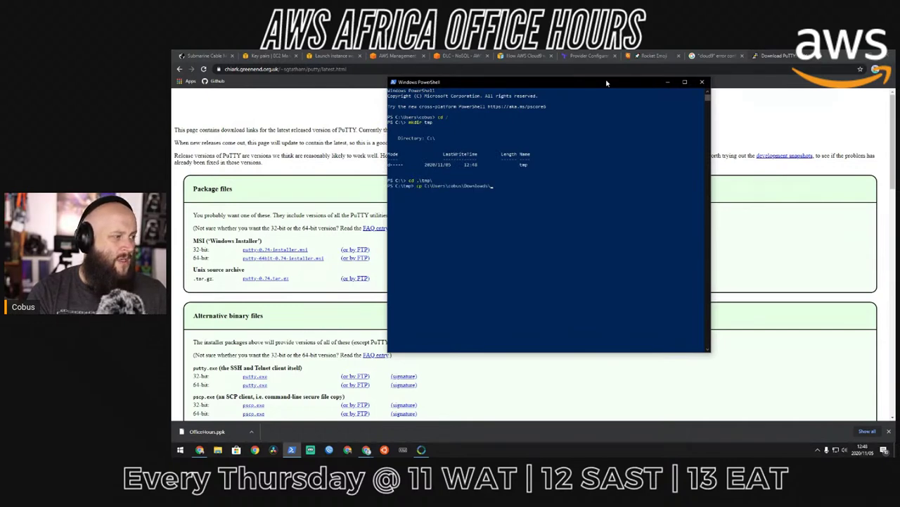
{"action": "type", "text": "offi"}
{"action": "key", "text": "Tab"}
{"action": "type", "text": "./"}
{"action": "key", "text": "Return"}
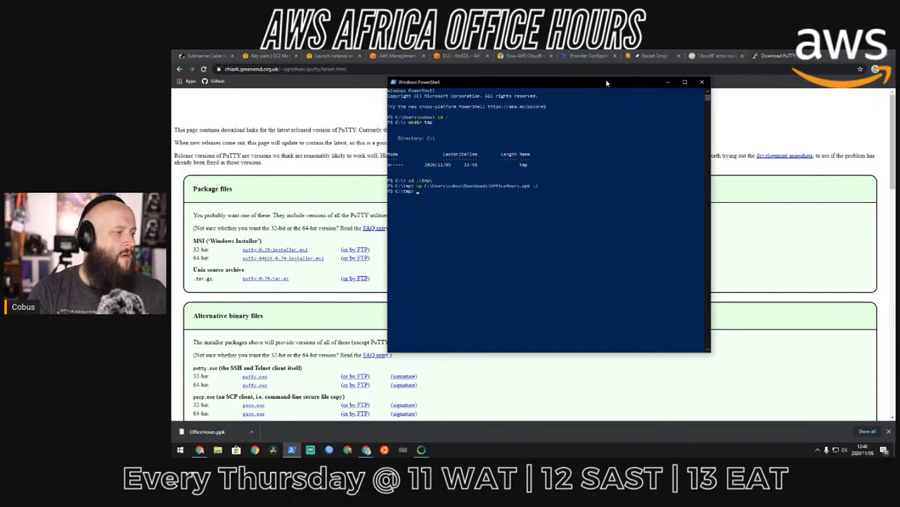
- Begin an ssh command with the identity file .\OfficeHours.ppk and the login ubuntu@, leaving the host address out
{"action": "type", "text": "ssh "}
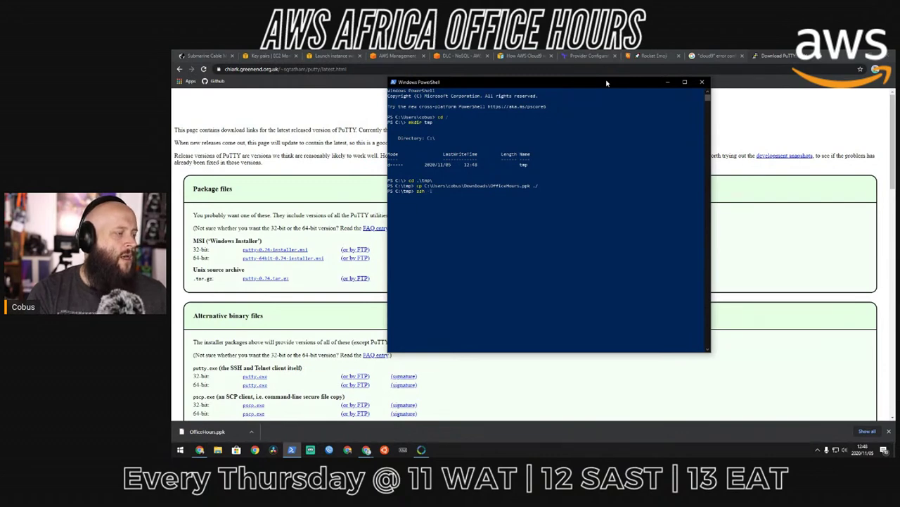
{"action": "type", "text": "-i .\\Of"}
{"action": "key", "text": "Tab"}
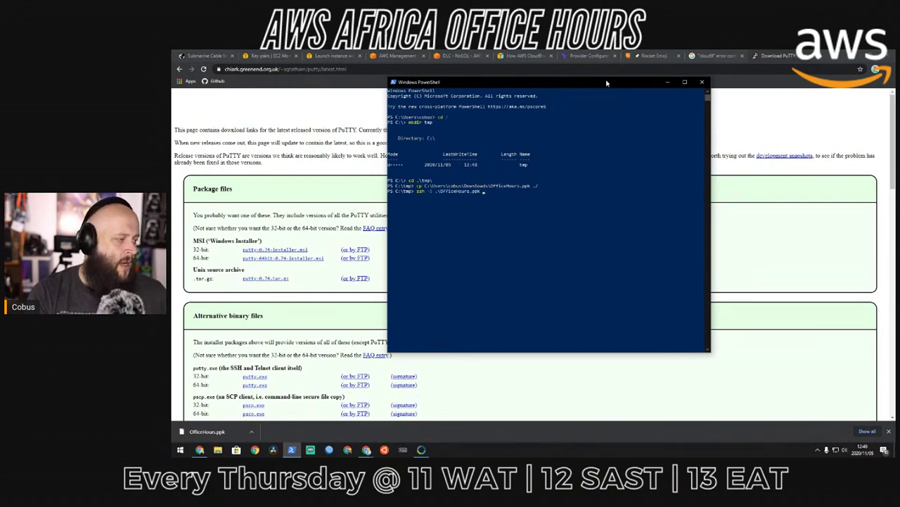
{"action": "type", "text": "ubuntu@"}
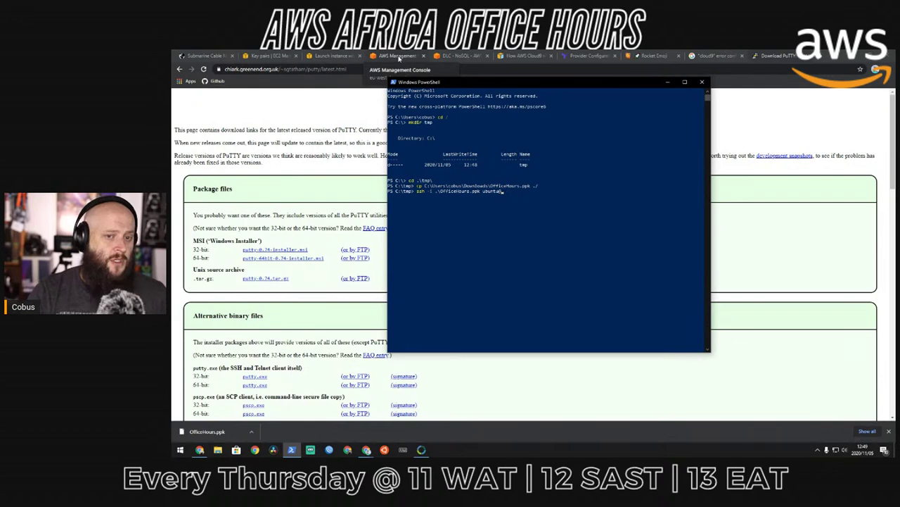
- Enlarge the PowerShell window's font to size 36 and reposition the window so the commands are readable
{"action": "left_click_drag", "start_coordinate": [563, 87], "coordinate": [483, 97]}
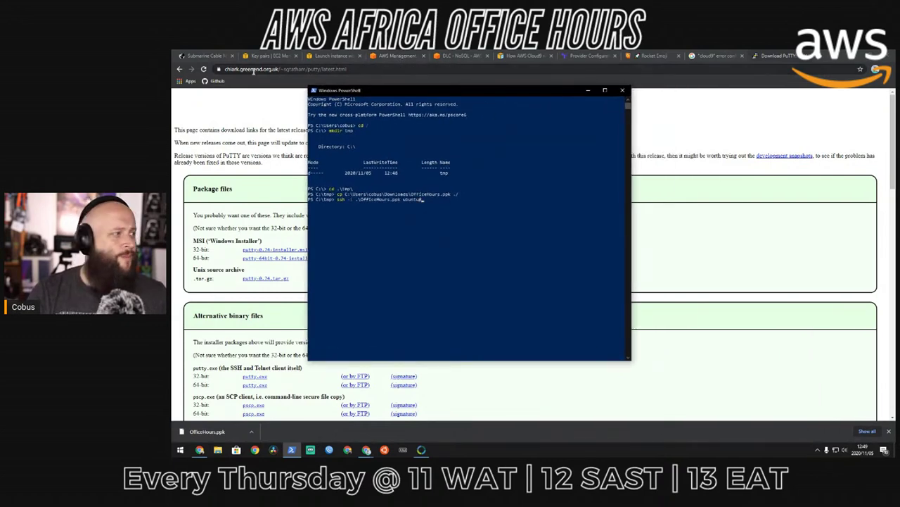
{"action": "right_click", "coordinate": [366, 92]}
{"action": "left_click", "coordinate": [398, 164]}
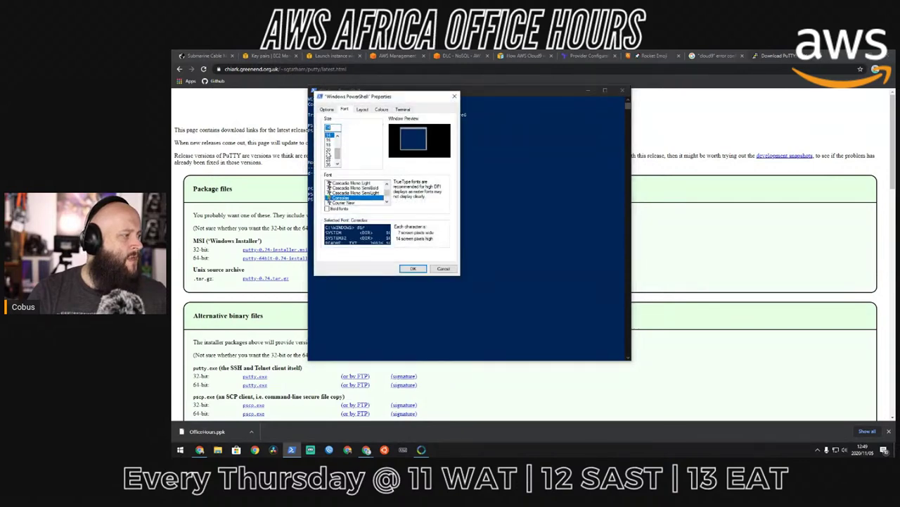
{"action": "left_click", "coordinate": [329, 154]}
{"action": "left_click", "coordinate": [412, 268]}
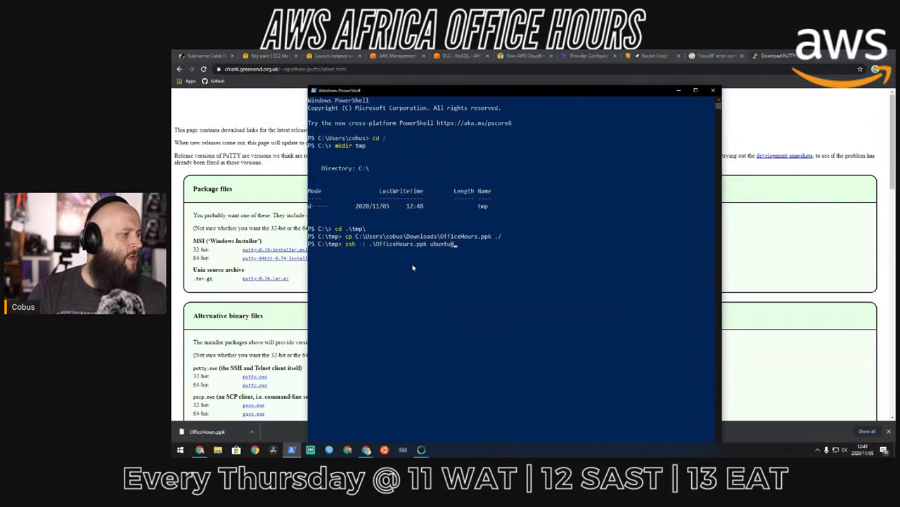
{"action": "right_click", "coordinate": [333, 90]}
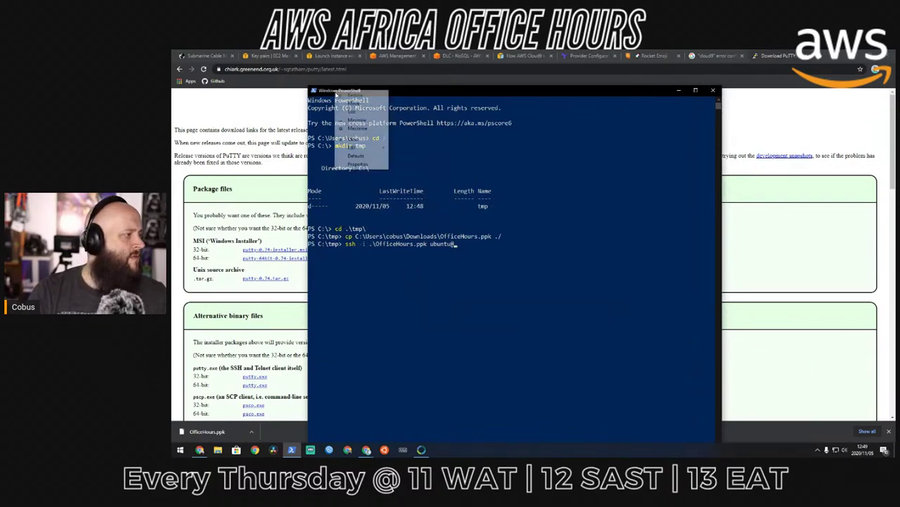
{"action": "left_click", "coordinate": [352, 164]}
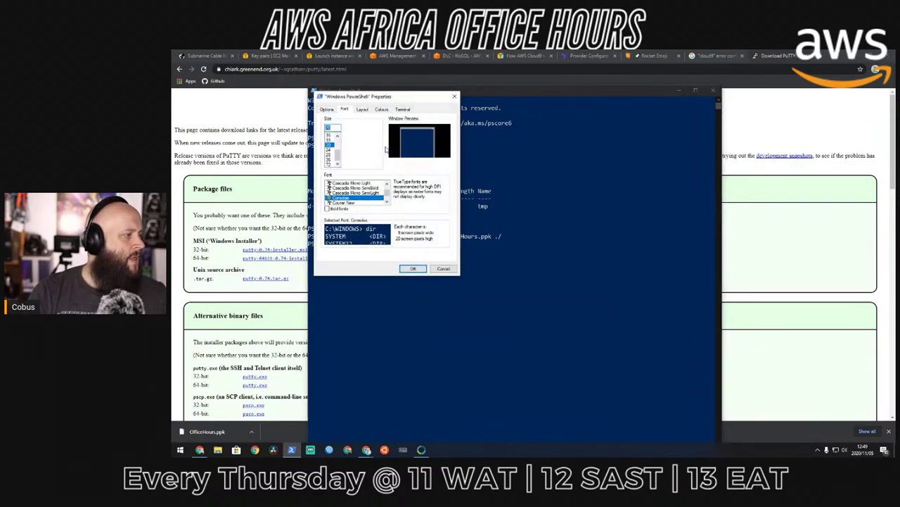
{"action": "left_click", "coordinate": [330, 160]}
{"action": "left_click", "coordinate": [414, 269]}
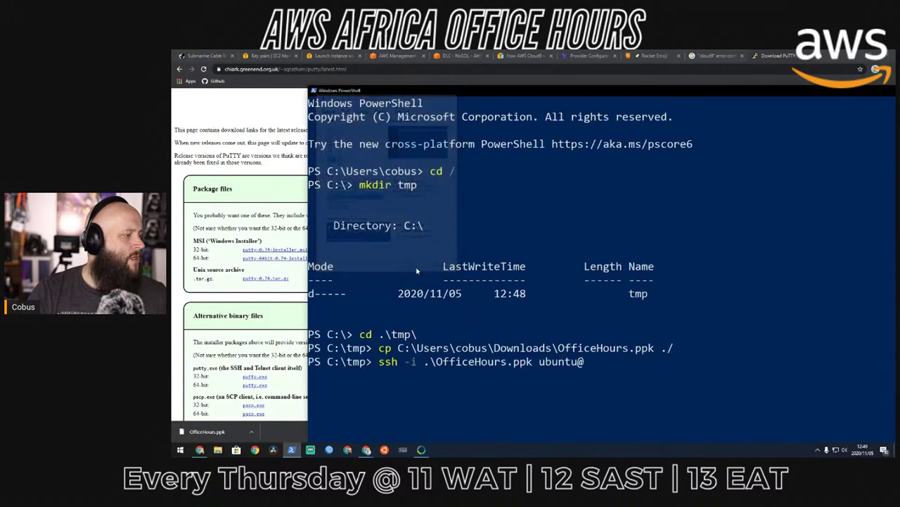
{"action": "left_click_drag", "start_coordinate": [468, 91], "coordinate": [416, 93]}
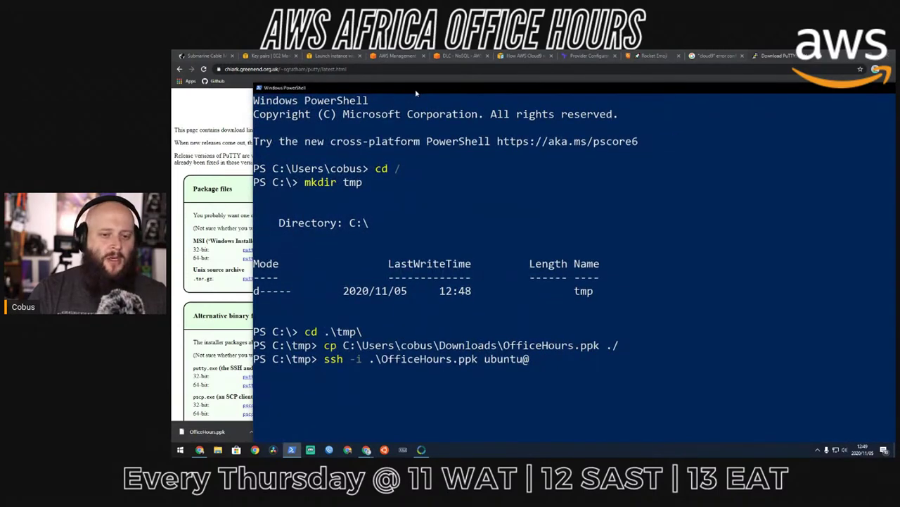
- Return to the launch status page and open the launched instance in the Ireland instances list
{"action": "left_click", "coordinate": [395, 58]}
{"action": "left_click", "coordinate": [343, 57]}
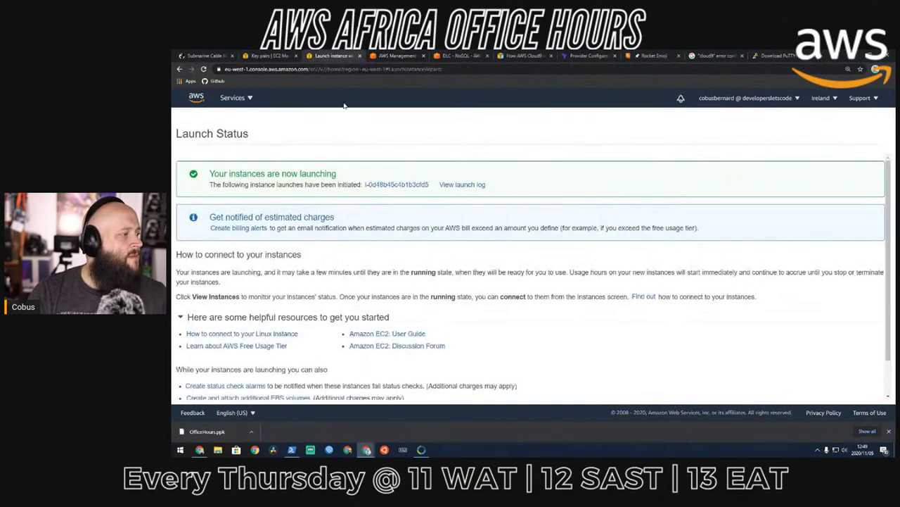
{"action": "left_click", "coordinate": [399, 185]}
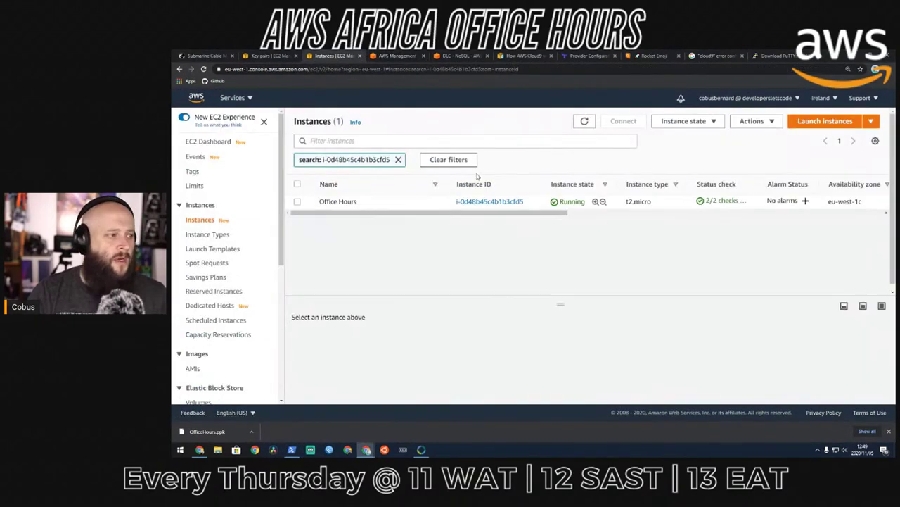
- Select the Office Hours instance and copy its public IPv4 address from the instance summary
{"action": "left_click", "coordinate": [362, 204]}
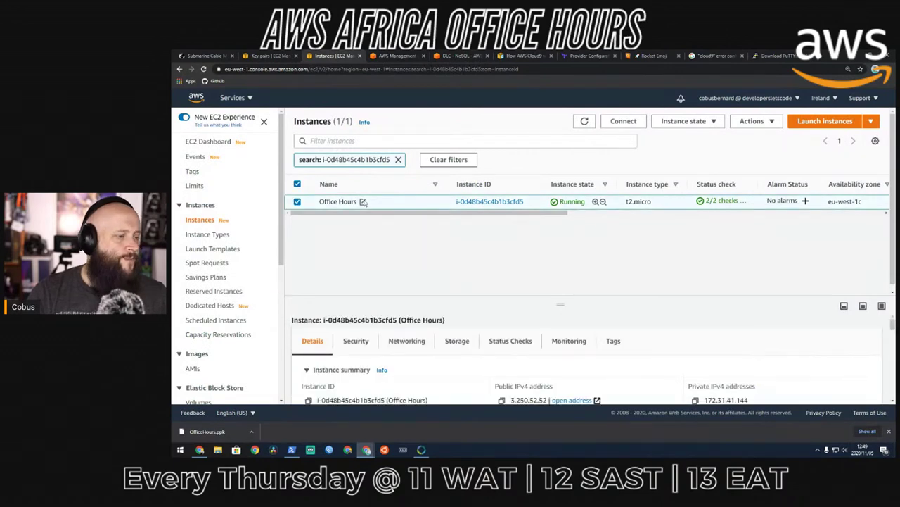
{"action": "scroll", "coordinate": [667, 335], "scroll_direction": "down", "scroll_amount": 1}
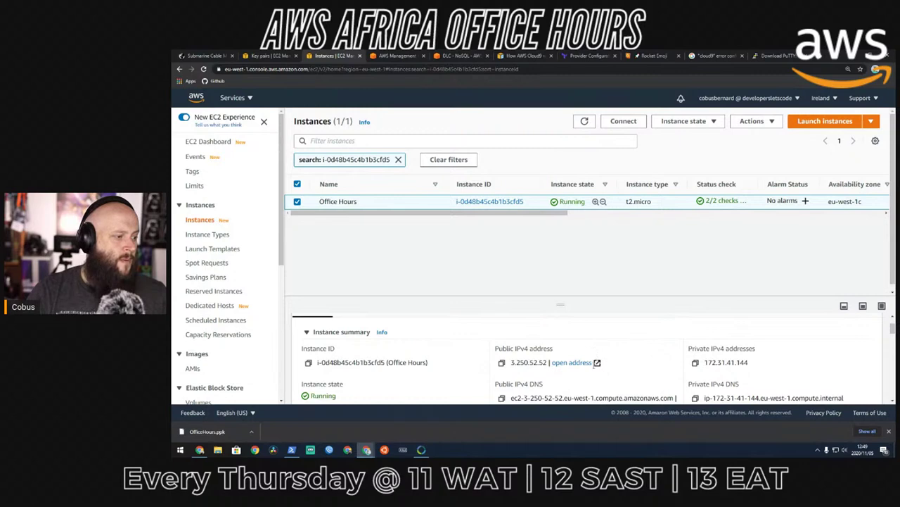
{"action": "left_click", "coordinate": [501, 362]}
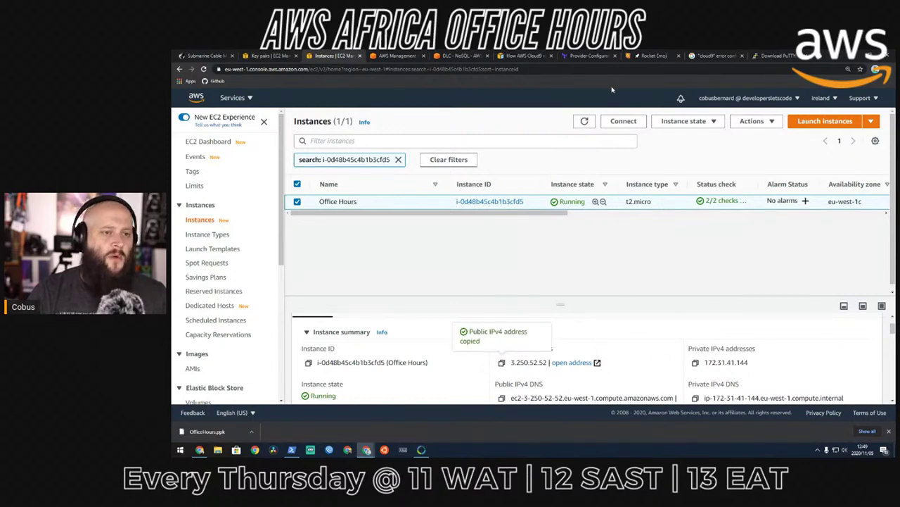
- Switch to PowerShell, complete the ssh command with host 3.250.52.52, run it and accept the host key with yes
{"action": "left_click", "coordinate": [291, 449]}
{"action": "key", "text": "ctrl+v"}
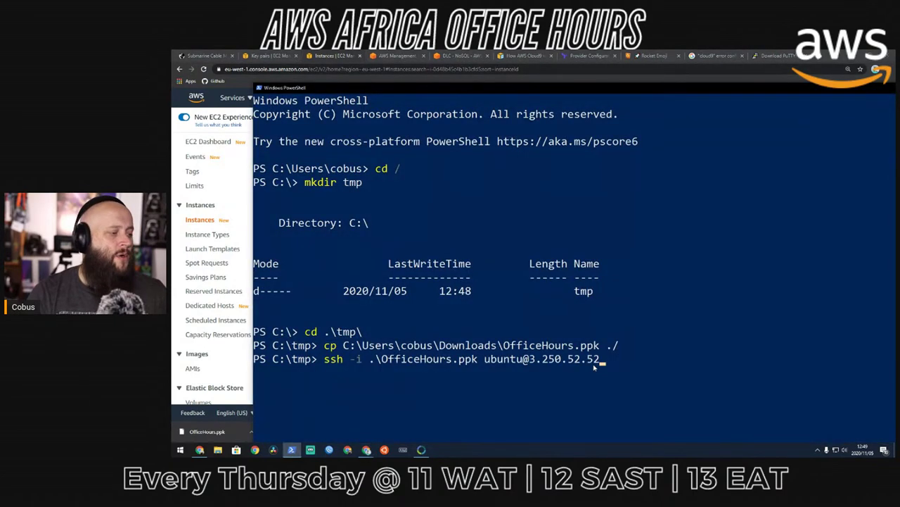
{"action": "key", "text": "Return"}
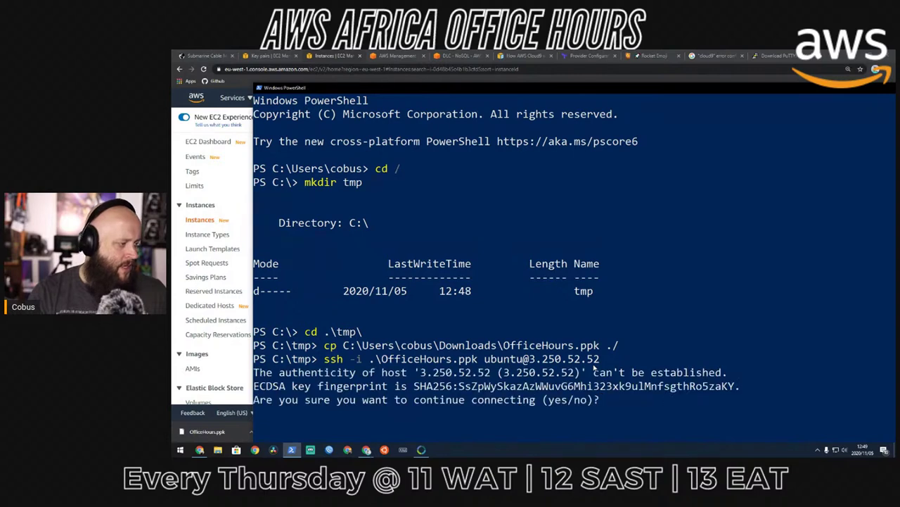
{"action": "type", "text": "yes"}
{"action": "key", "text": "Return"}
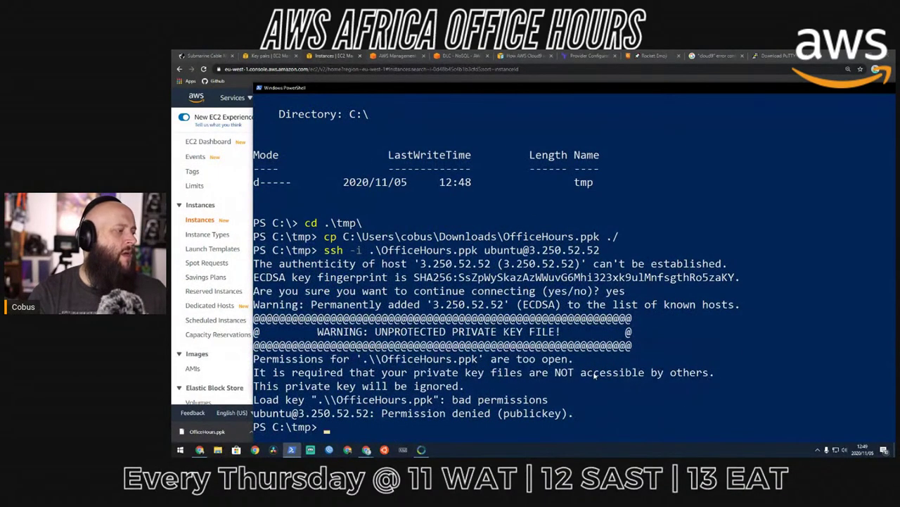
- Try to restrict the key file's permissions with chmod 400 .\OfficeHours.ppk
{"action": "type", "text": "chmod 34"}
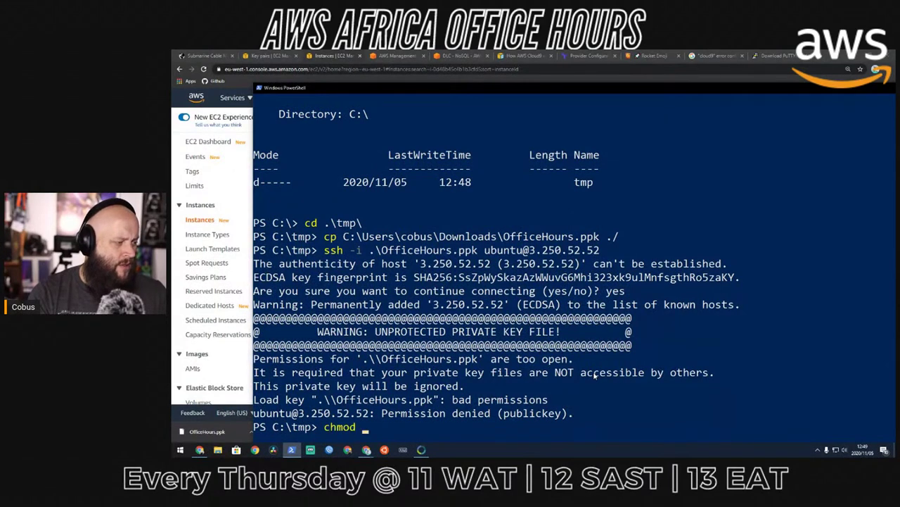
{"action": "key", "text": "BackSpace"}
{"action": "key", "text": "BackSpace"}
{"action": "type", "text": "400 "}
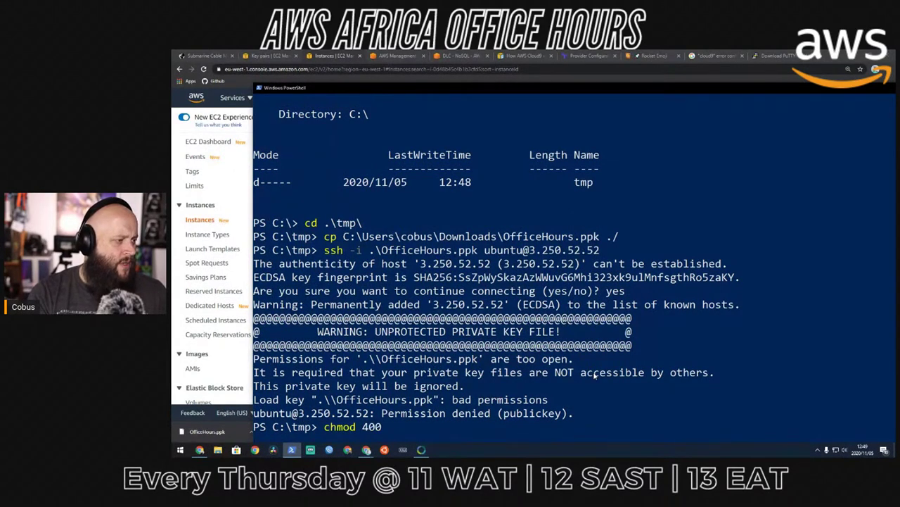
{"action": "type", "text": ".\\"}
{"action": "key", "text": "Tab"}
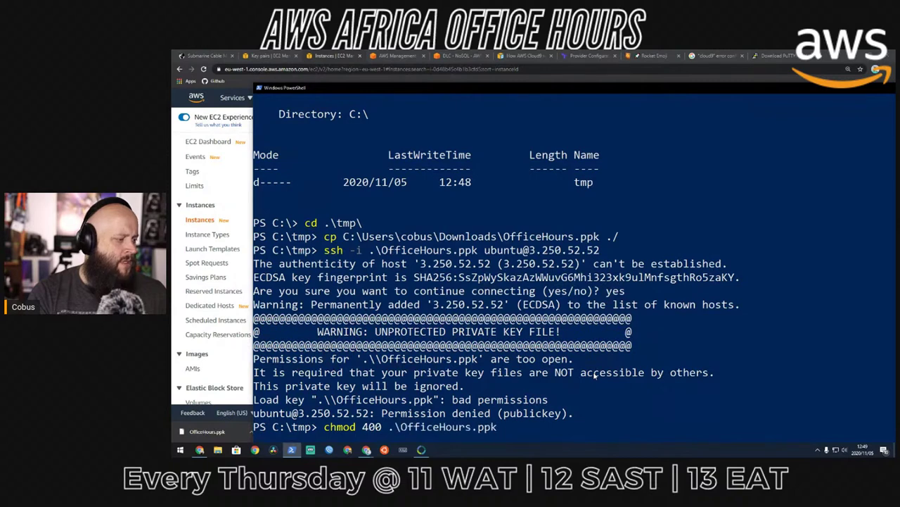
{"action": "key", "text": "Return"}
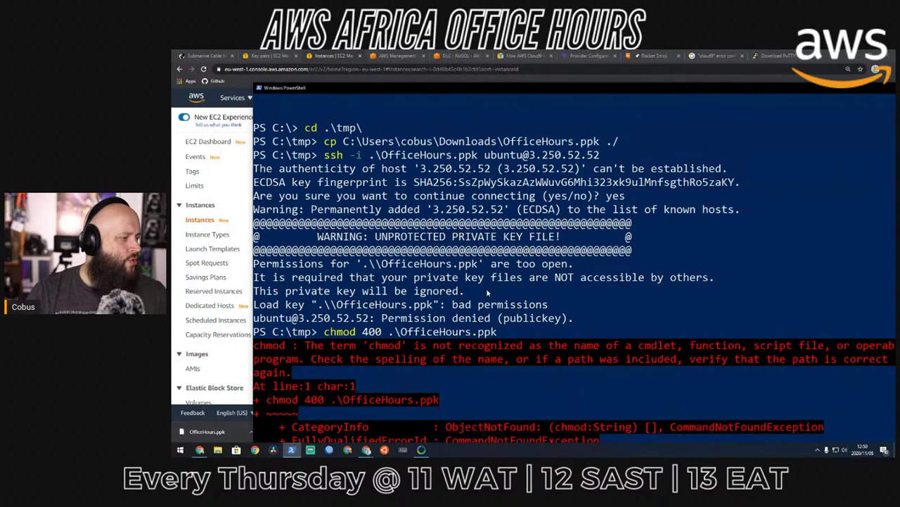
- Search the web for "windows powershell ssh permission" in Chrome and read the Super User answers about private-key permissions being too open
{"action": "left_click", "coordinate": [821, 56]}
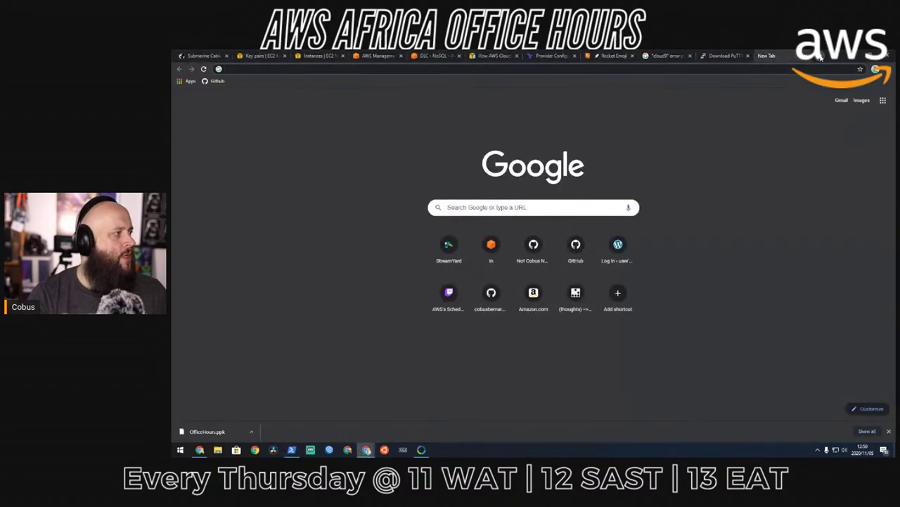
{"action": "type", "text": "windows poer"}
{"action": "key", "text": "BackSpace"}
{"action": "key", "text": "BackSpace"}
{"action": "type", "text": "wershell ssh"}
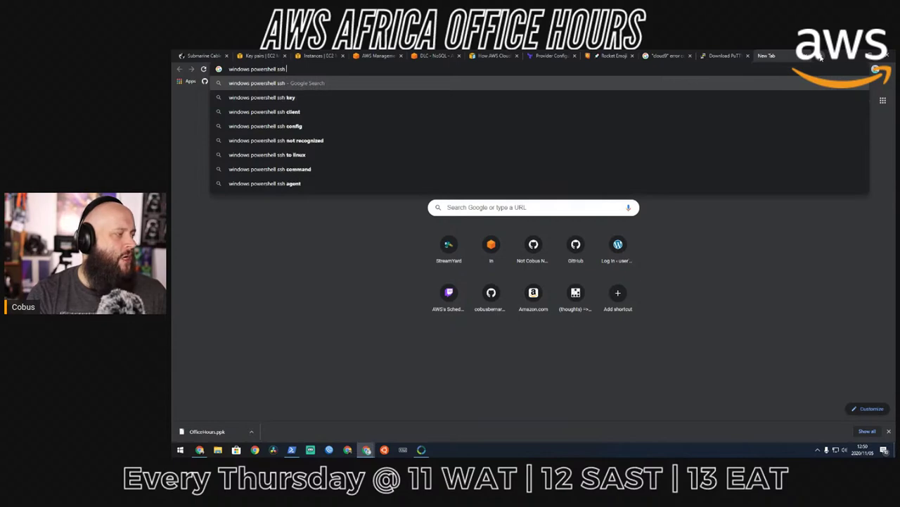
{"action": "type", "text": "sion"}
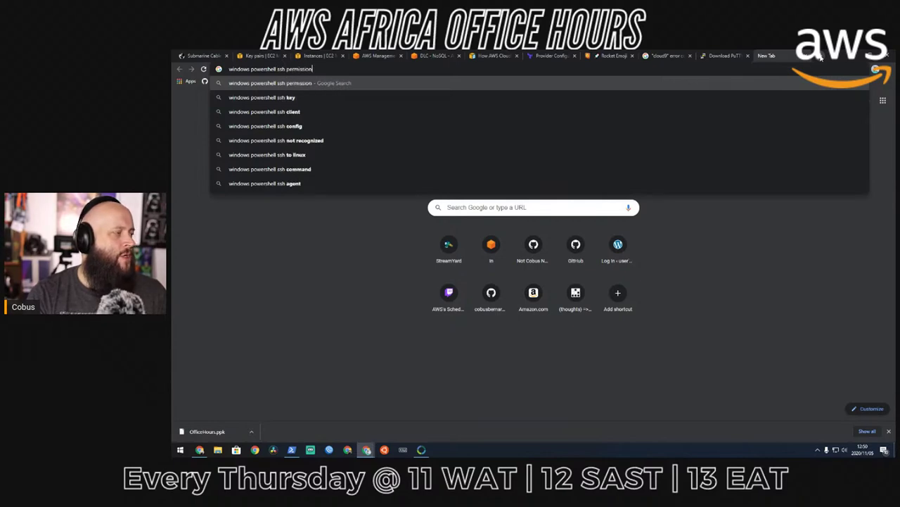
{"action": "key", "text": "Return"}
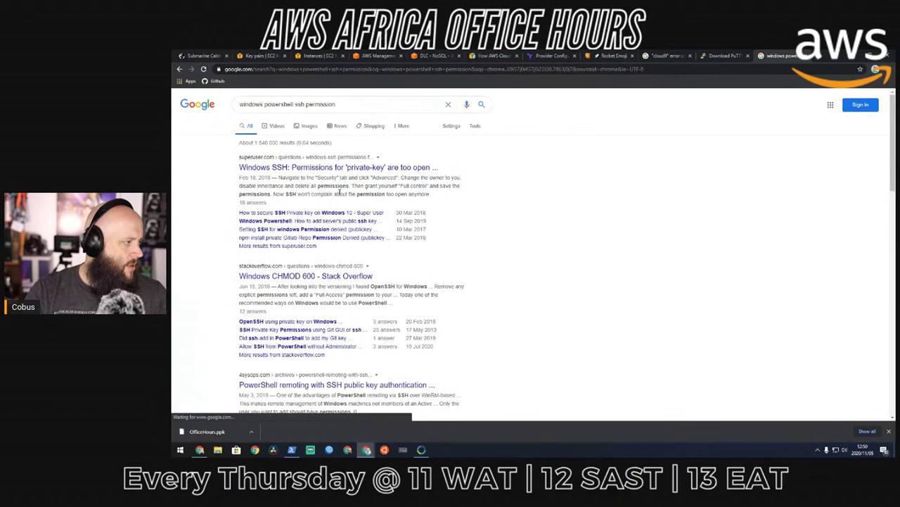
{"action": "left_click", "coordinate": [363, 172]}
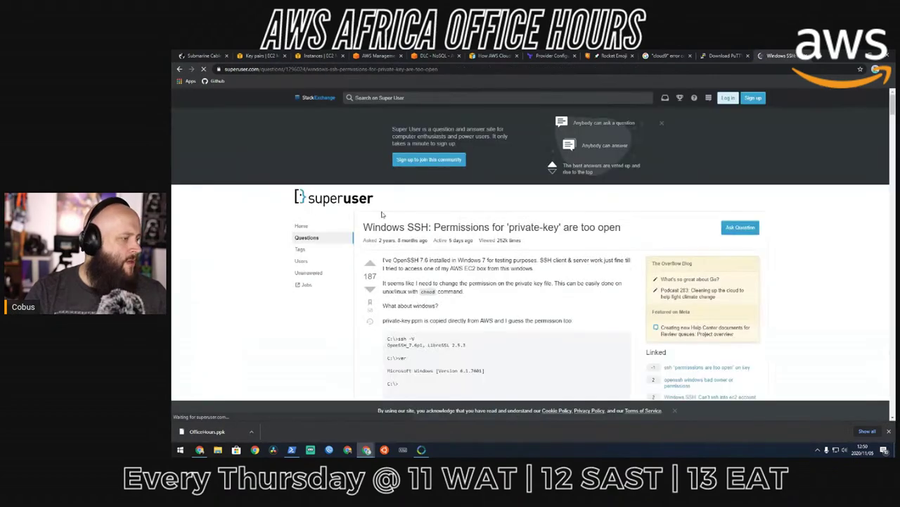
{"action": "scroll", "coordinate": [415, 249], "scroll_direction": "down", "scroll_amount": 3}
{"action": "scroll", "coordinate": [415, 250], "scroll_direction": "down", "scroll_amount": 10}
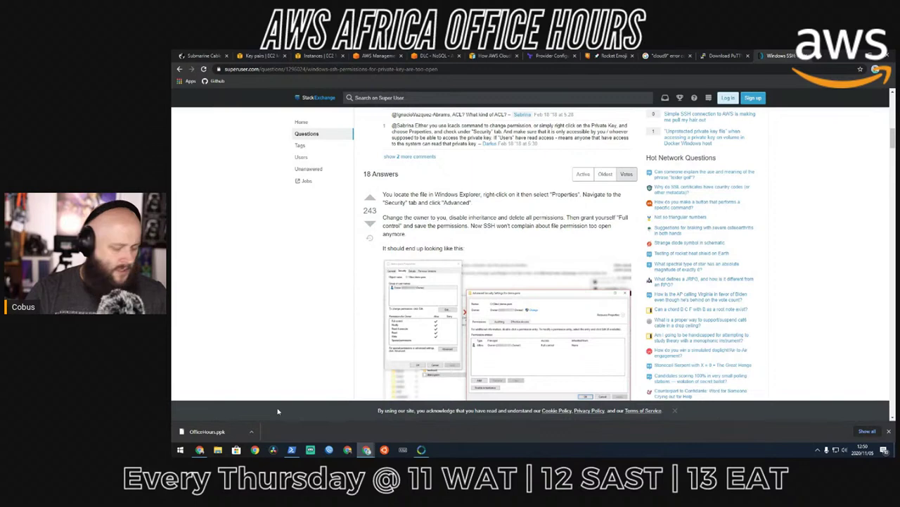
- Open C:\tmp in File Explorer and display the properties of OfficeHours.ppk
{"action": "key", "text": "ctrl+l"}
{"action": "key", "text": "BackSpace"}
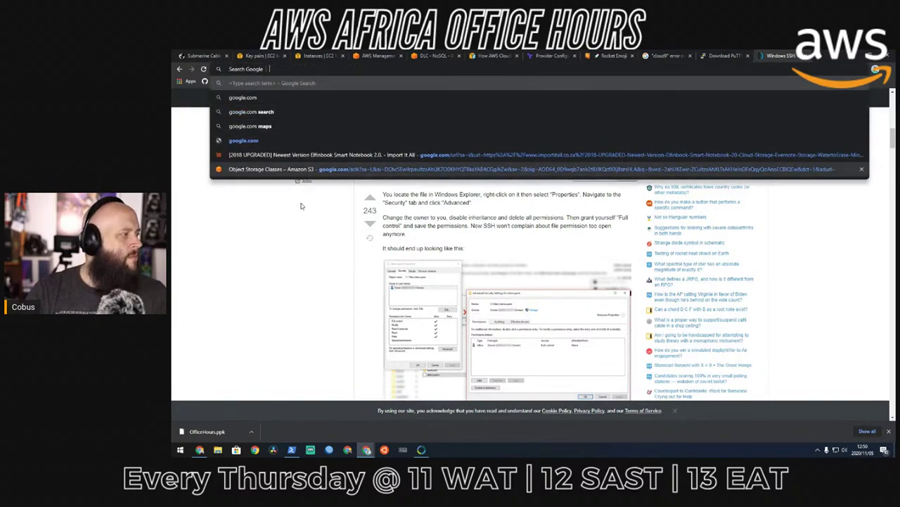
{"action": "key", "text": "super+e"}
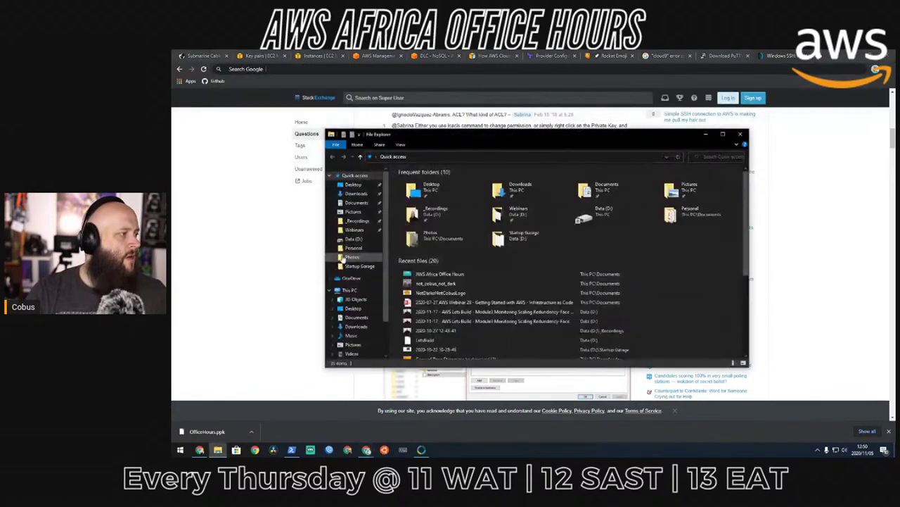
{"action": "left_click", "coordinate": [427, 156]}
{"action": "type", "text": "c:\tmp"}
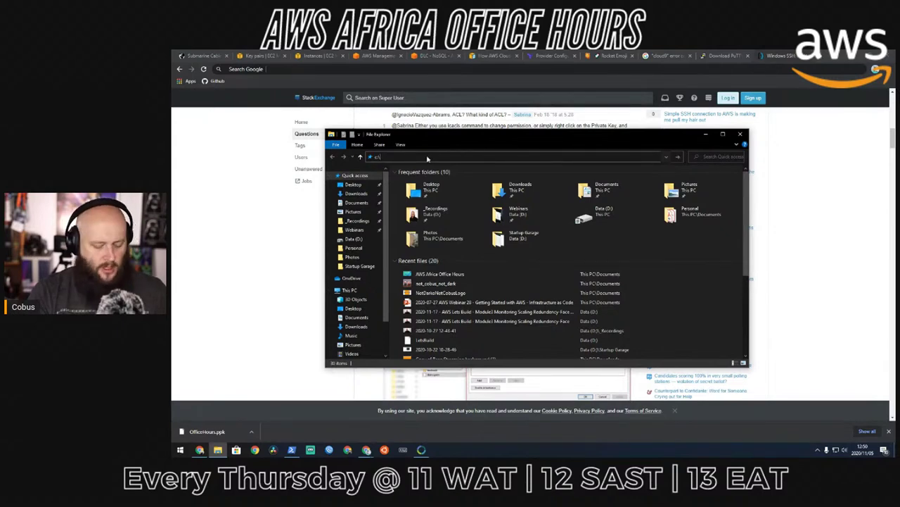
{"action": "key", "text": "Return"}
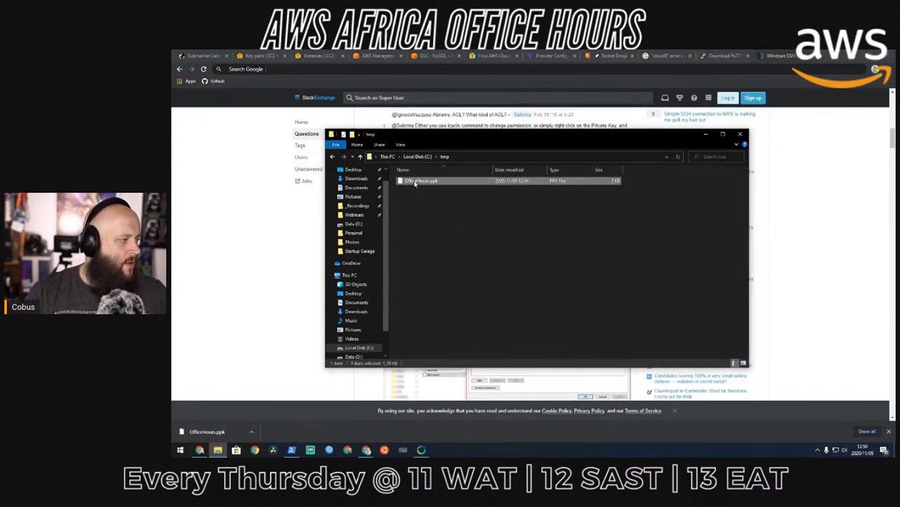
{"action": "right_click", "coordinate": [415, 180]}
{"action": "left_click", "coordinate": [434, 290]}
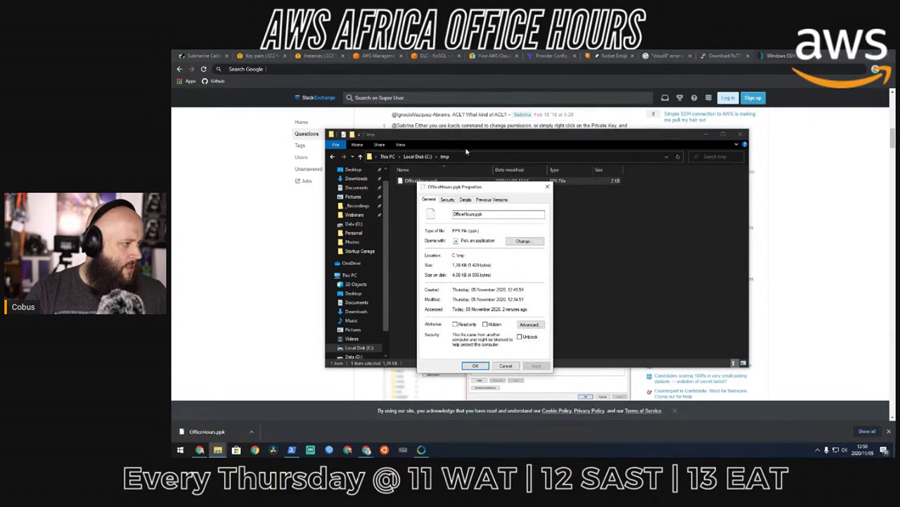
- Show the security settings of OfficeHours.ppk and move the windows away from the Super User answer
{"action": "key", "text": "ctrl+Tab"}
{"action": "left_click_drag", "start_coordinate": [525, 138], "coordinate": [814, 213]}
{"action": "left_click", "coordinate": [500, 189]}
{"action": "left_click_drag", "start_coordinate": [500, 189], "coordinate": [587, 393]}
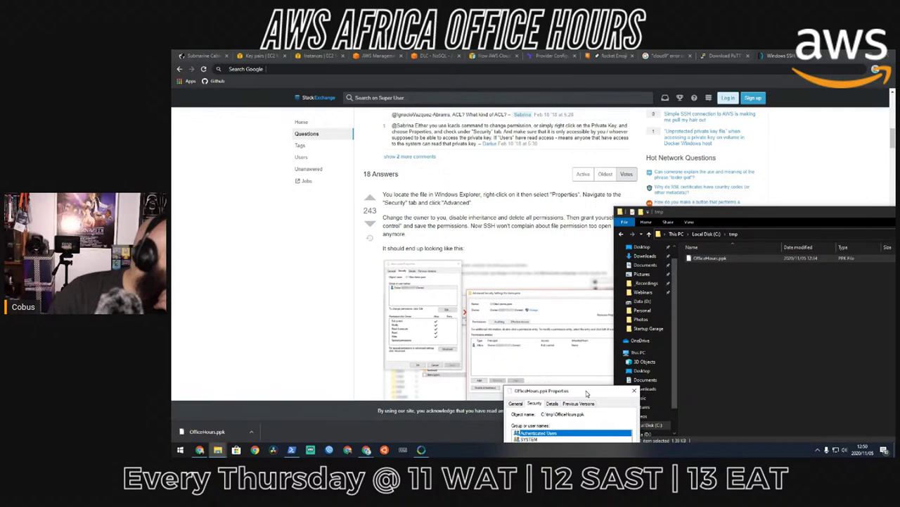
{"action": "key", "text": "Escape"}
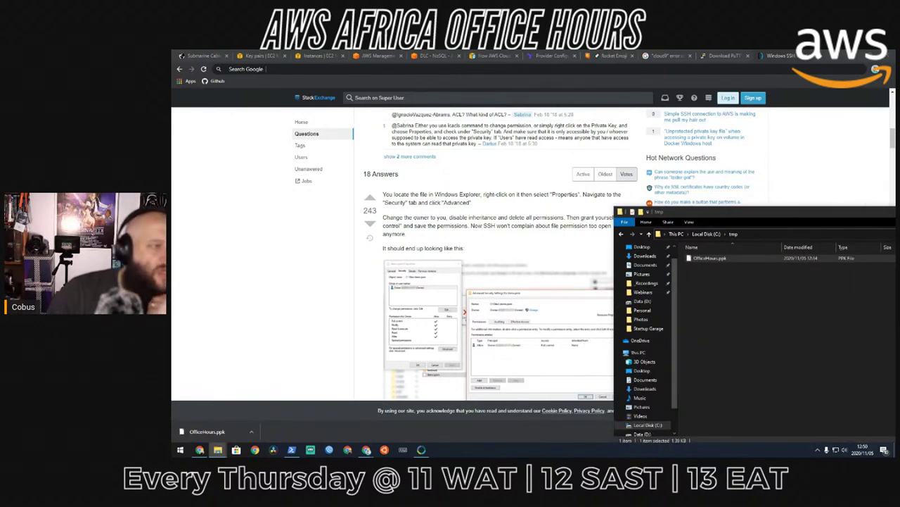
- Review the Super User answer's example of the required key file owner and permissions, and return to File Explorer
{"action": "left_click", "coordinate": [447, 289]}
{"action": "scroll", "coordinate": [448, 289], "scroll_direction": "down", "scroll_amount": 1}
{"action": "scroll", "coordinate": [448, 289], "scroll_direction": "down", "scroll_amount": 3}
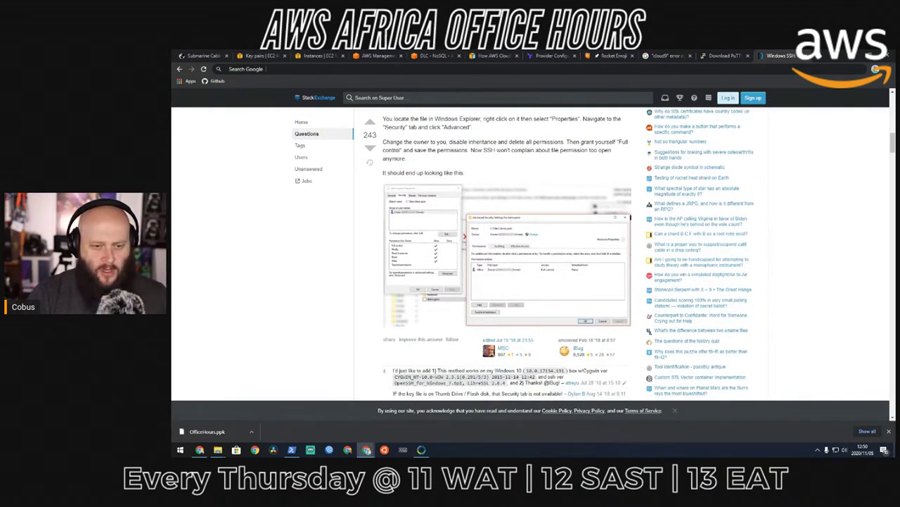
{"action": "left_click", "coordinate": [217, 449]}
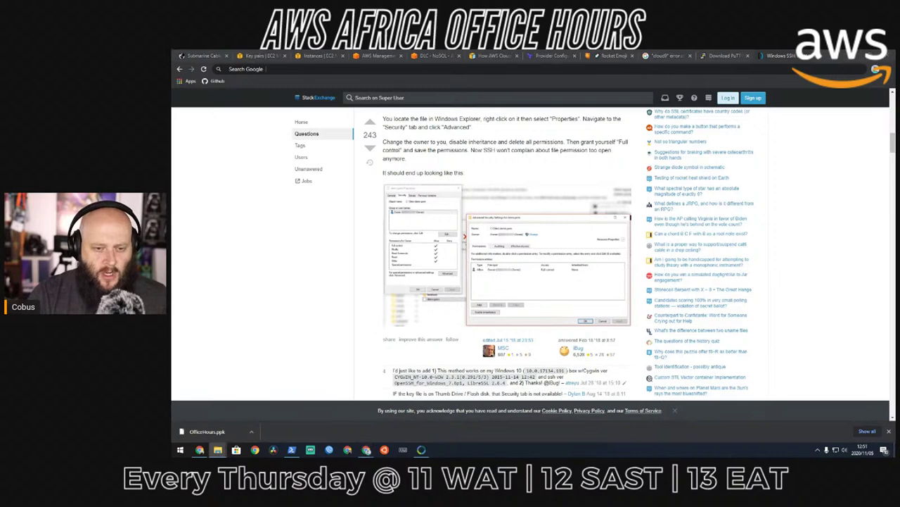
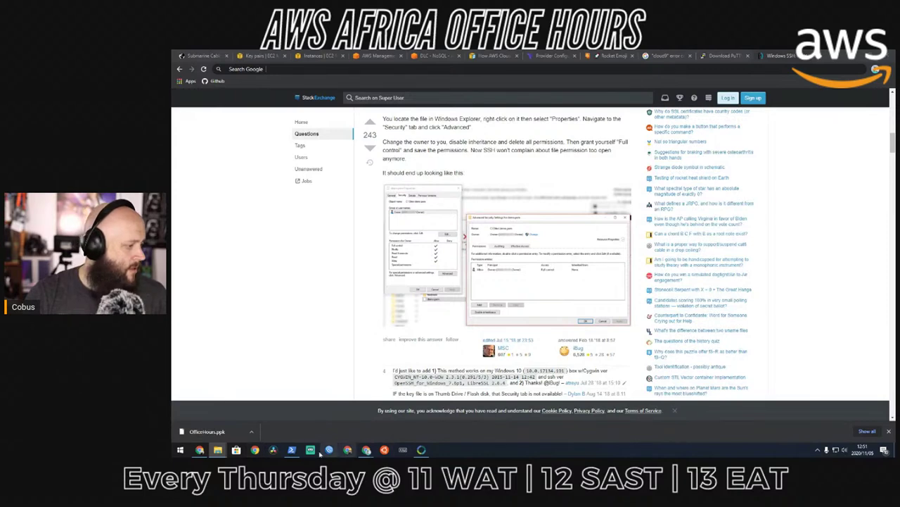
{"action": "left_click", "coordinate": [291, 449]}
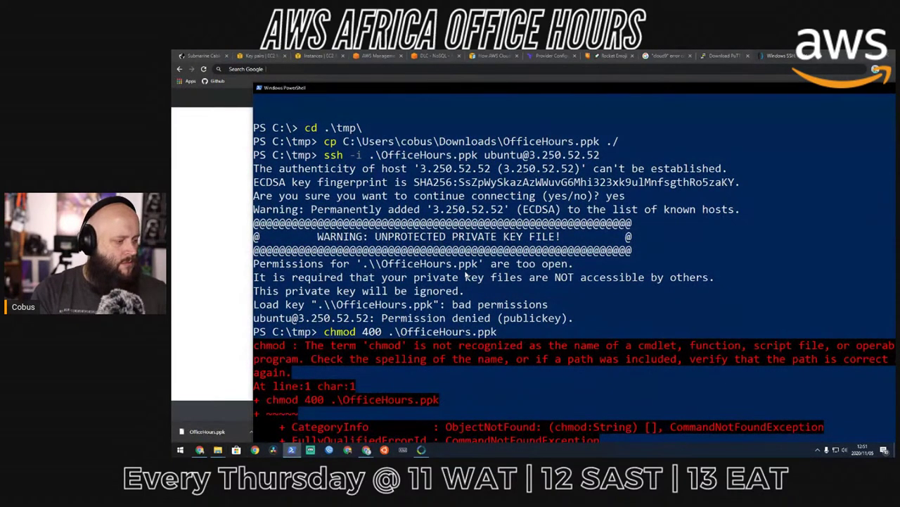
{"action": "scroll", "coordinate": [466, 277], "scroll_direction": "down", "scroll_amount": 1}
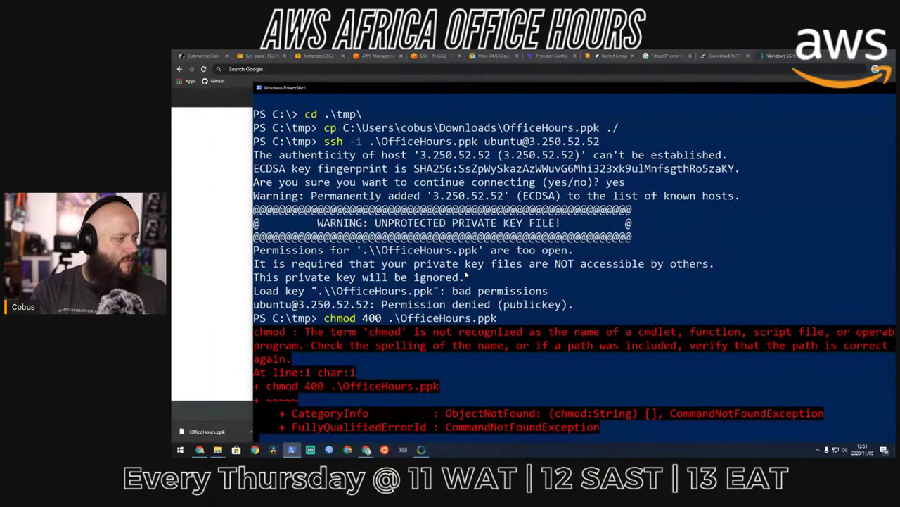
{"action": "key", "text": "ctrl+l"}
{"action": "key", "text": "Up"}
{"action": "key", "text": "Up"}
{"action": "key", "text": "Up"}
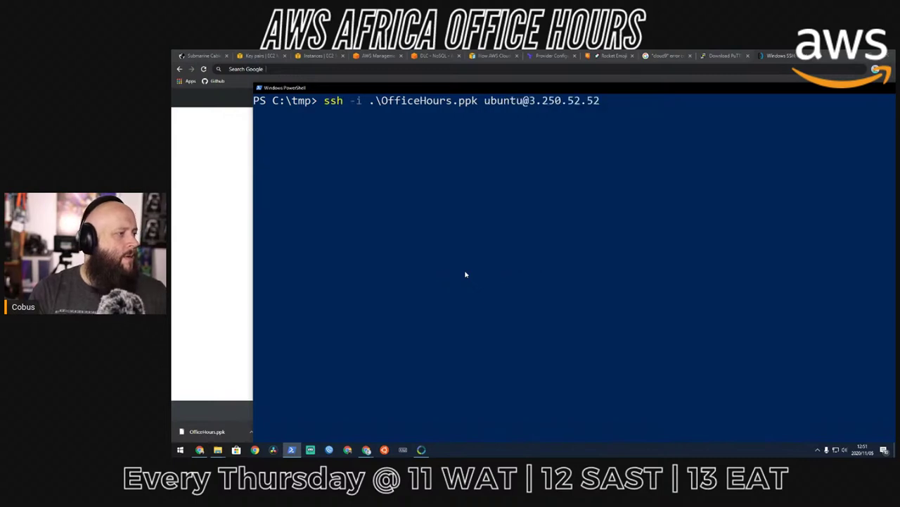
{"action": "key", "text": "Return"}
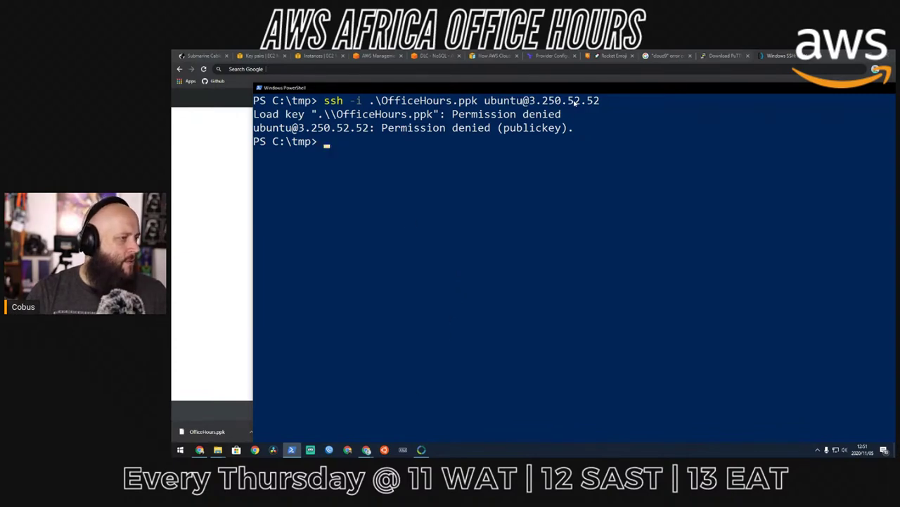
- Download the 64-bit putty.exe from the PuTTY download page in Chrome and launch it
{"action": "left_click", "coordinate": [728, 56]}
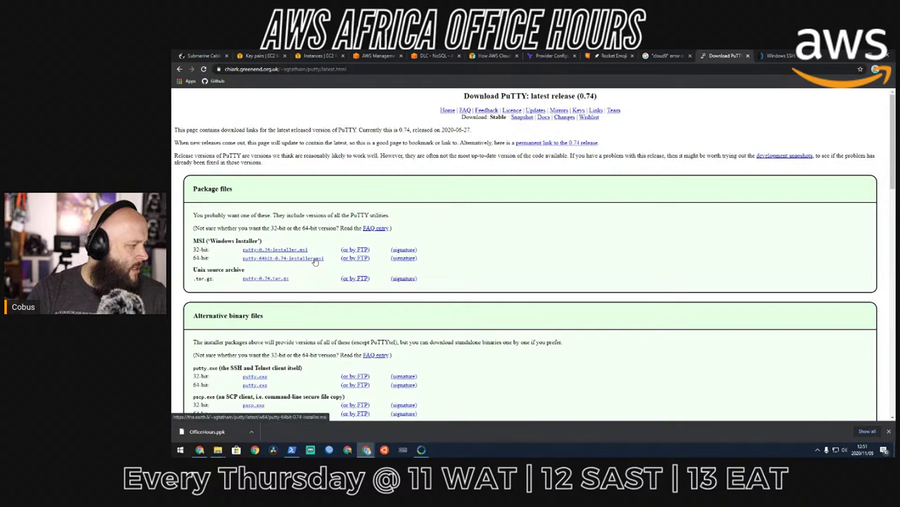
{"action": "left_click", "coordinate": [256, 385]}
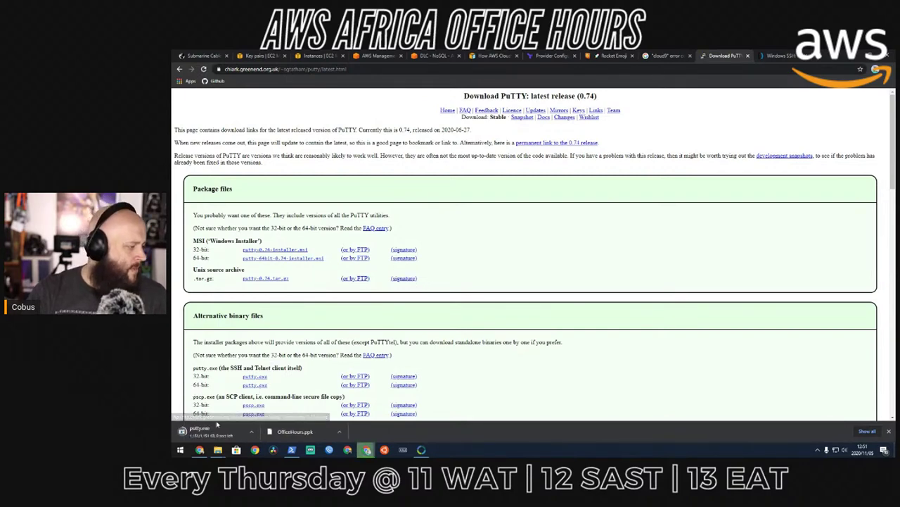
{"action": "left_click", "coordinate": [218, 433]}
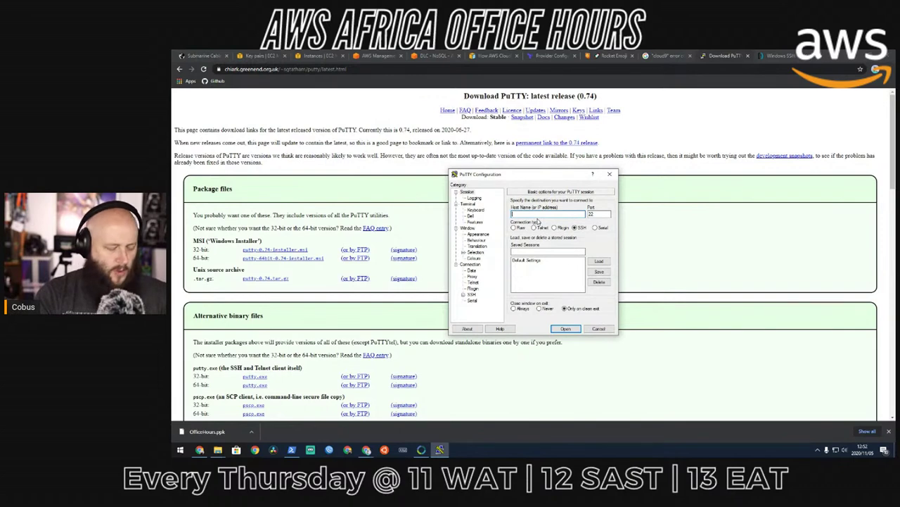
{"action": "type", "text": "3.250.52.52"}
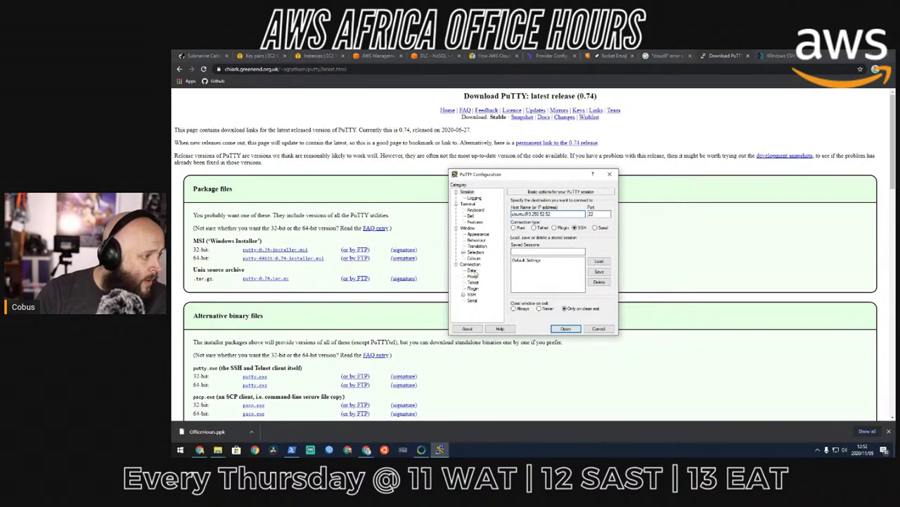
{"action": "left_click", "coordinate": [471, 294]}
{"action": "left_click", "coordinate": [464, 294]}
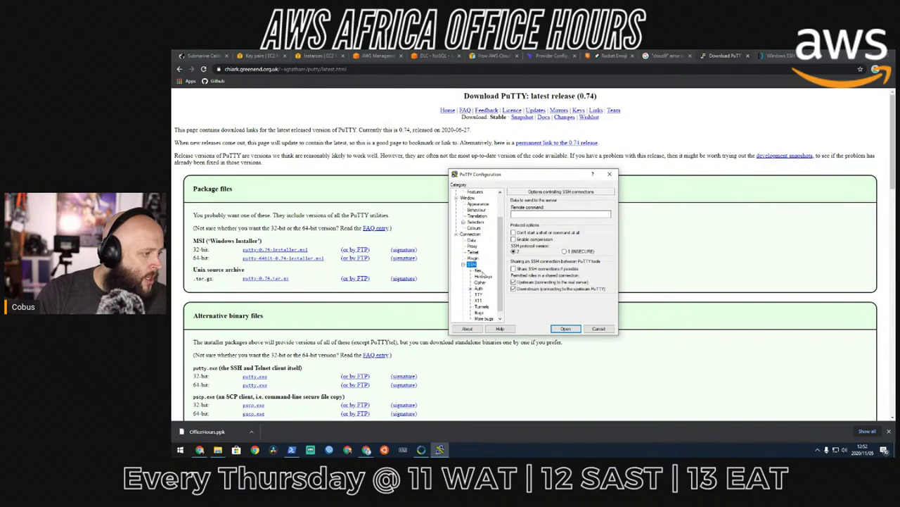
{"action": "left_click", "coordinate": [478, 270]}
{"action": "left_click", "coordinate": [485, 276]}
{"action": "scroll", "coordinate": [493, 295], "scroll_direction": "down", "scroll_amount": 1}
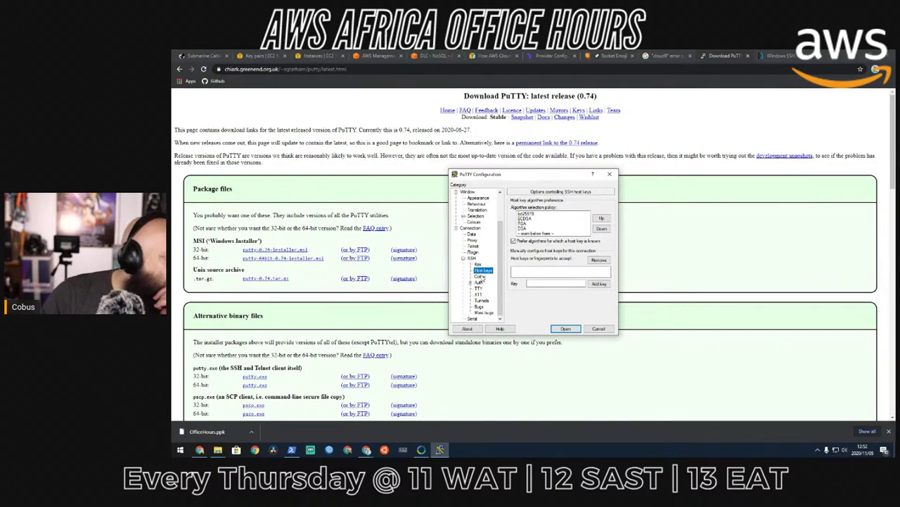
{"action": "left_click", "coordinate": [599, 284]}
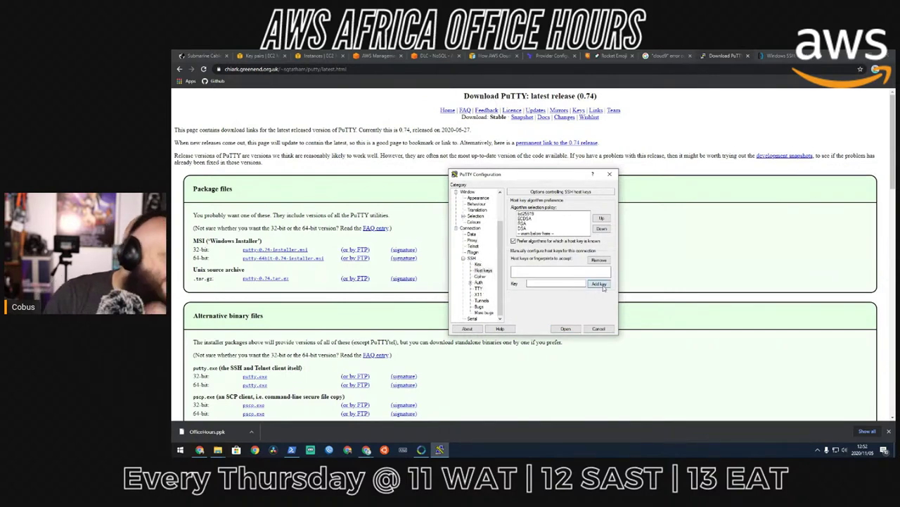
{"action": "left_click", "coordinate": [577, 276]}
{"action": "left_click", "coordinate": [566, 283]}
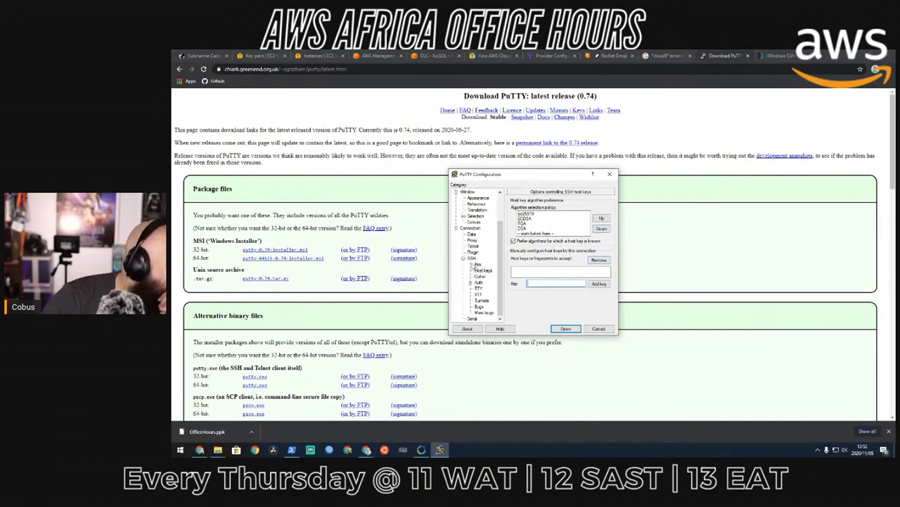
{"action": "left_click", "coordinate": [472, 258]}
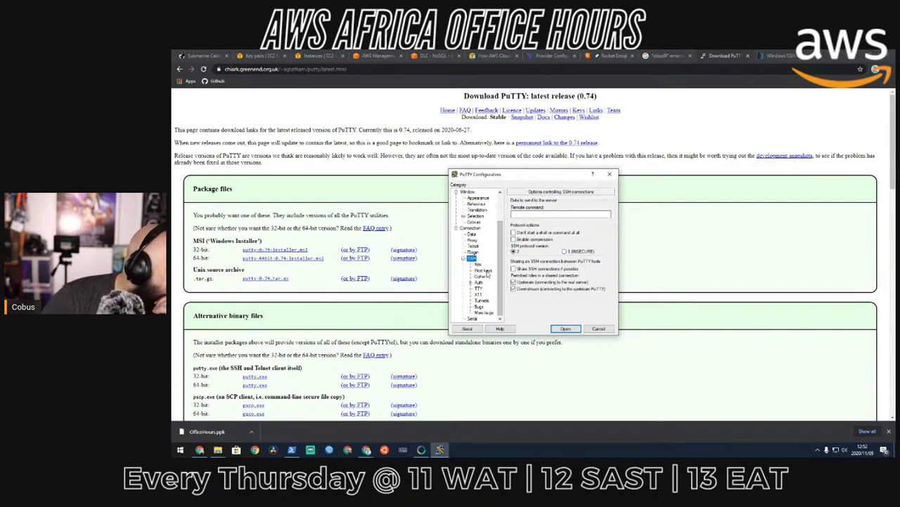
{"action": "left_click", "coordinate": [486, 271]}
- In the SSH authentication settings, choose OfficeHours.ppk from the Downloads folder as the private key file
{"action": "left_click", "coordinate": [470, 283]}
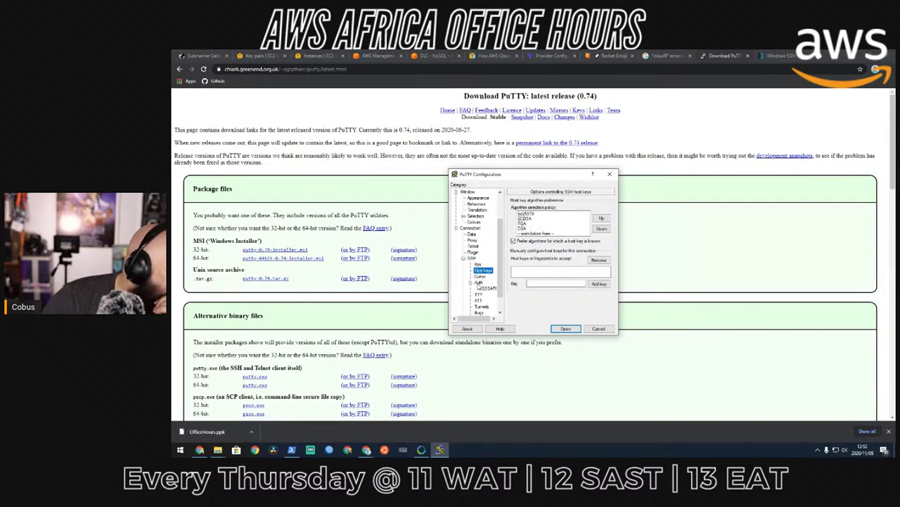
{"action": "left_click", "coordinate": [479, 282]}
{"action": "left_click", "coordinate": [597, 279]}
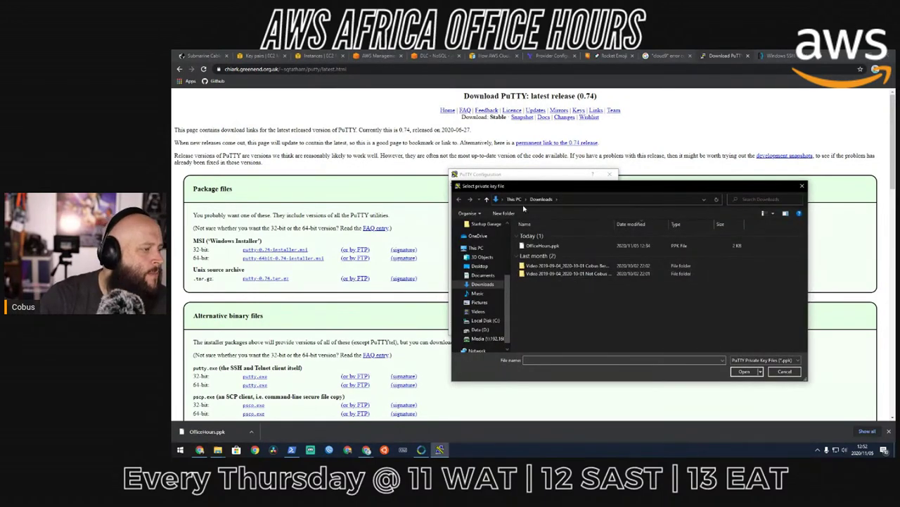
{"action": "left_click", "coordinate": [543, 246]}
{"action": "left_click", "coordinate": [744, 371]}
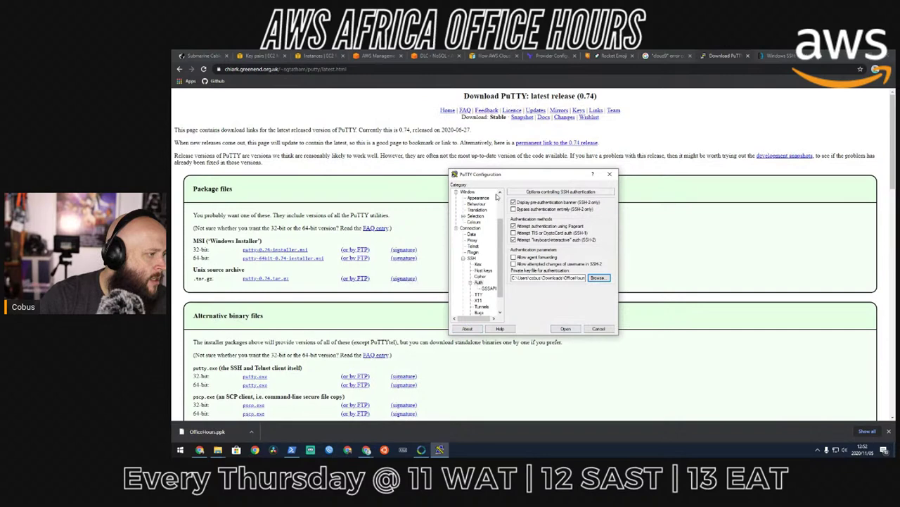
- Return to the basic session options and save the connection as a session named dublin
{"action": "scroll", "coordinate": [496, 197], "scroll_direction": "up", "scroll_amount": 3}
{"action": "left_click", "coordinate": [466, 191]}
{"action": "left_click", "coordinate": [540, 251]}
{"action": "left_click", "coordinate": [535, 249]}
{"action": "type", "text": "ubuntu"}
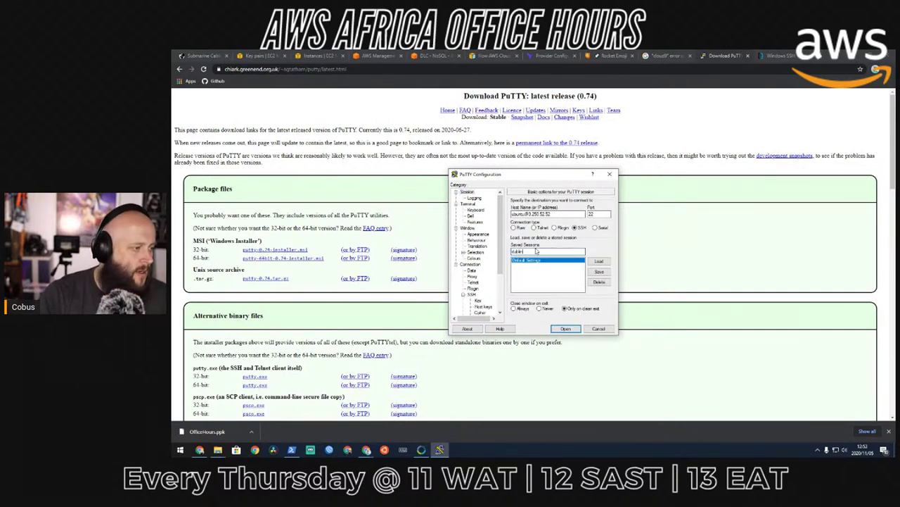
{"action": "left_click", "coordinate": [599, 271]}
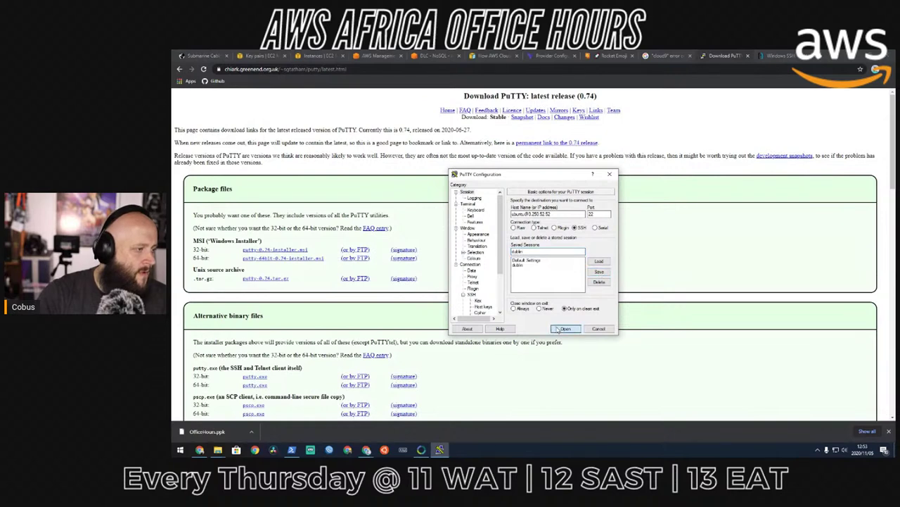
- Open the SSH connection, trust the server's host key, and enlarge and reposition the terminal window
{"action": "left_click", "coordinate": [560, 328]}
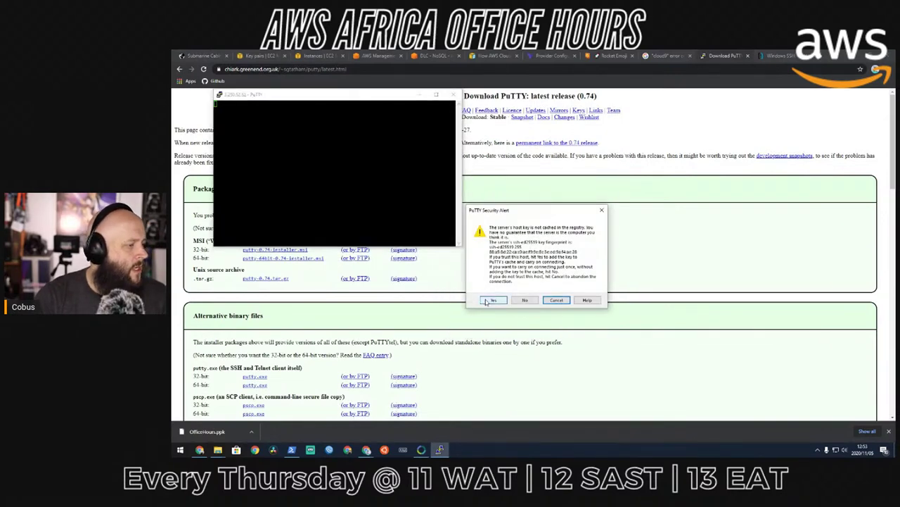
{"action": "left_click", "coordinate": [492, 301]}
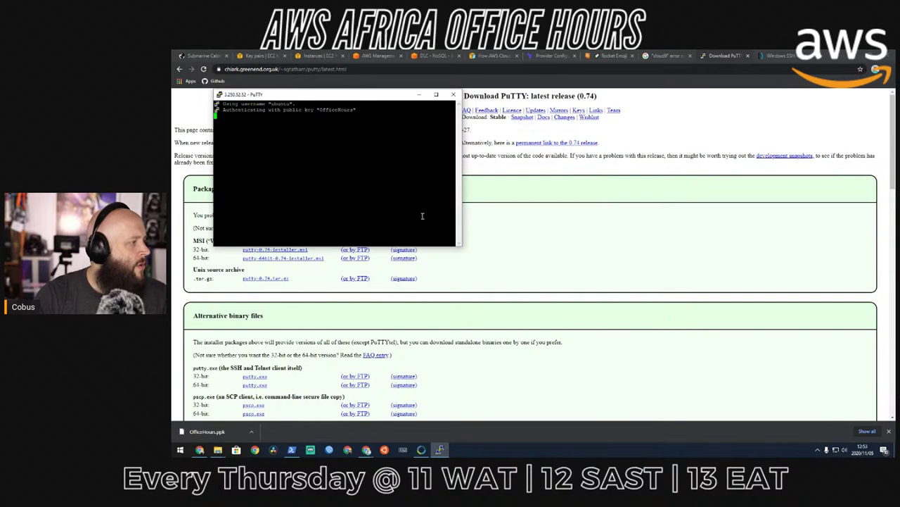
{"action": "left_click_drag", "start_coordinate": [460, 246], "coordinate": [605, 331]}
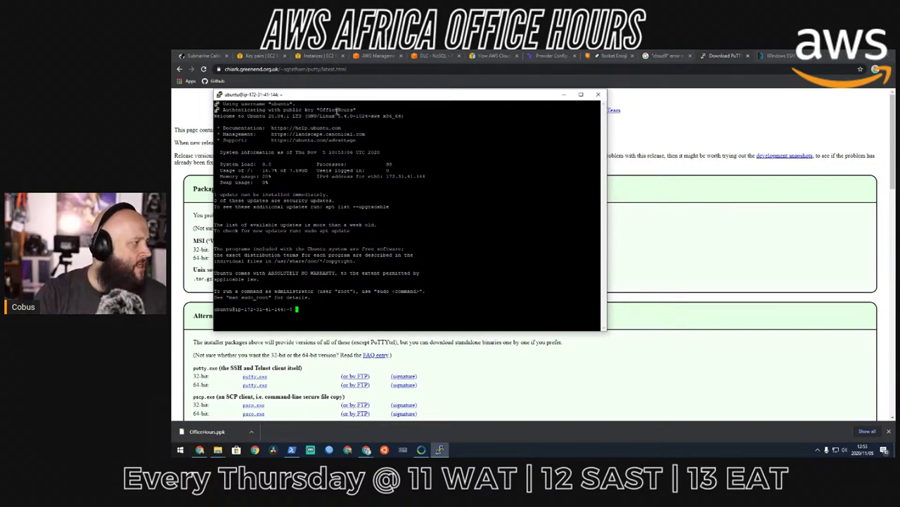
{"action": "left_click_drag", "start_coordinate": [343, 99], "coordinate": [625, 178]}
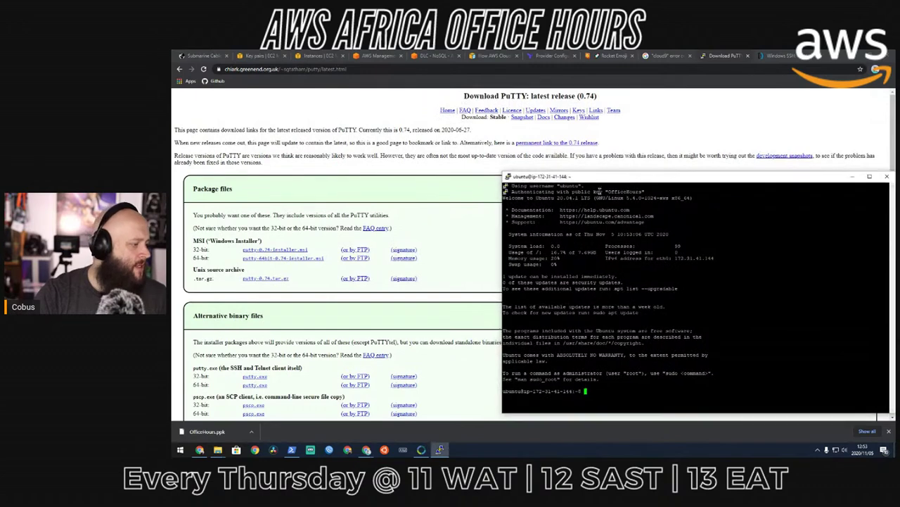
- Switch to the AWS console in Chrome, reload the Cape Town region page and show the region's EC2 instances
{"action": "left_click", "coordinate": [318, 55]}
{"action": "left_click", "coordinate": [377, 56]}
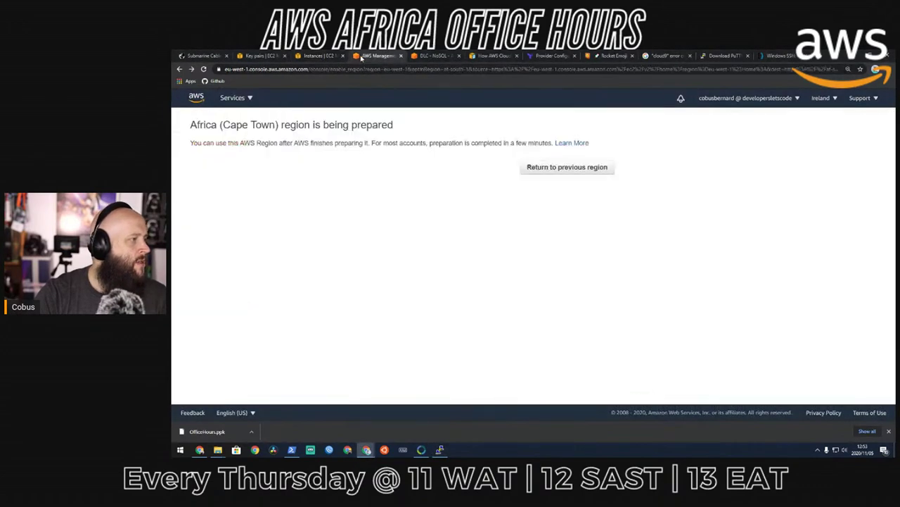
{"action": "left_click", "coordinate": [204, 69]}
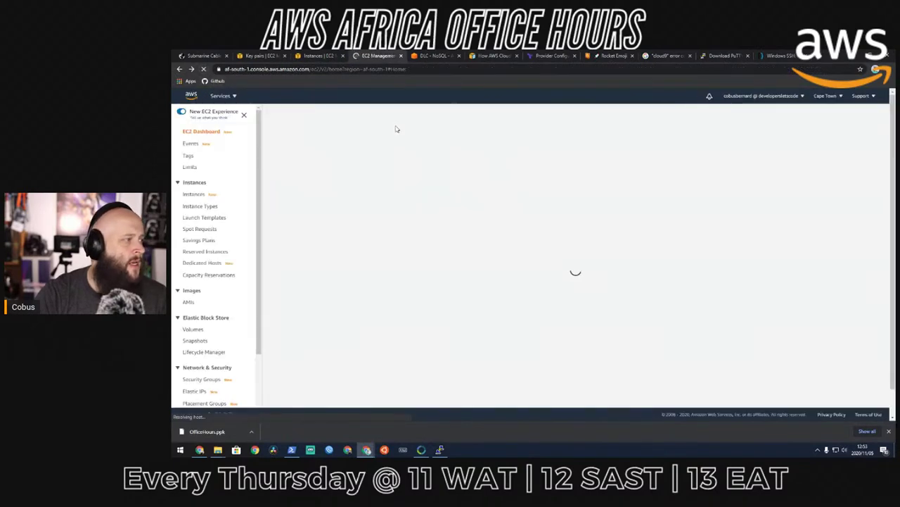
{"action": "left_click", "coordinate": [197, 201]}
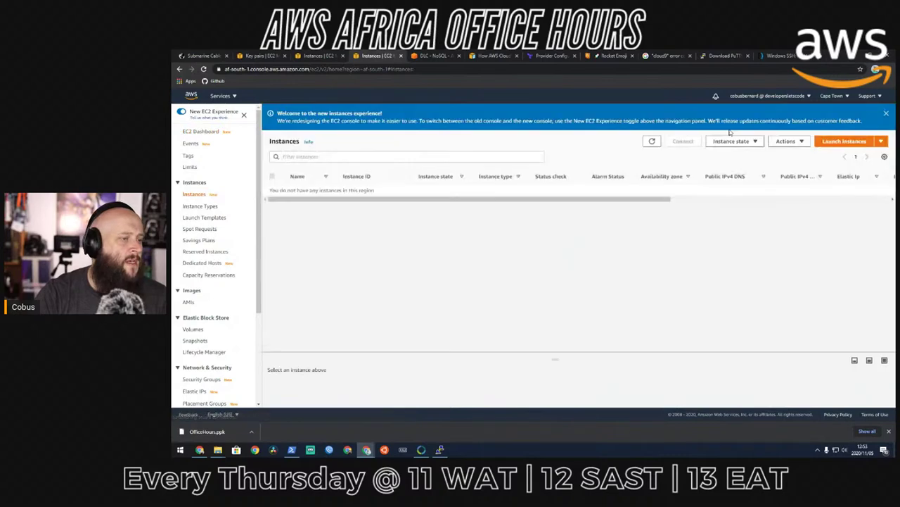
- Start launching a Cape Town instance with the Ubuntu Server 20.04 LTS image and the t3.micro instance type
{"action": "left_click", "coordinate": [844, 142]}
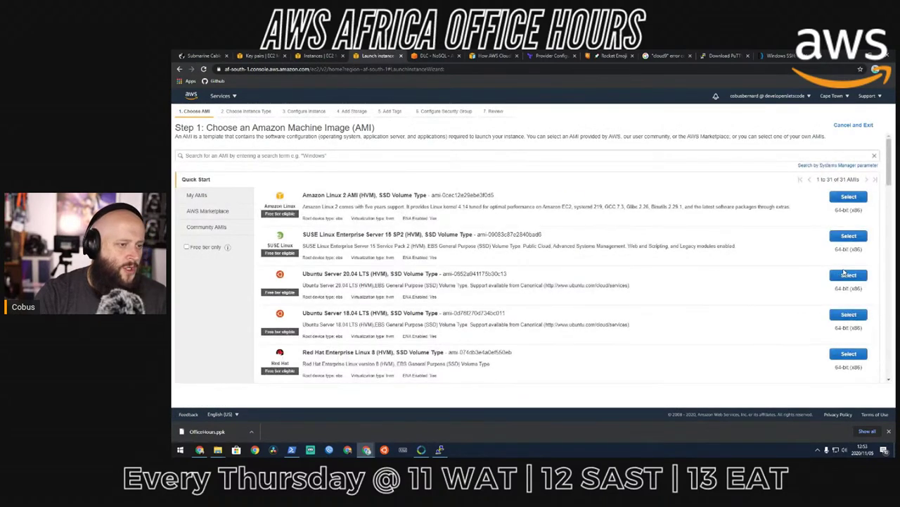
{"action": "left_click", "coordinate": [848, 274]}
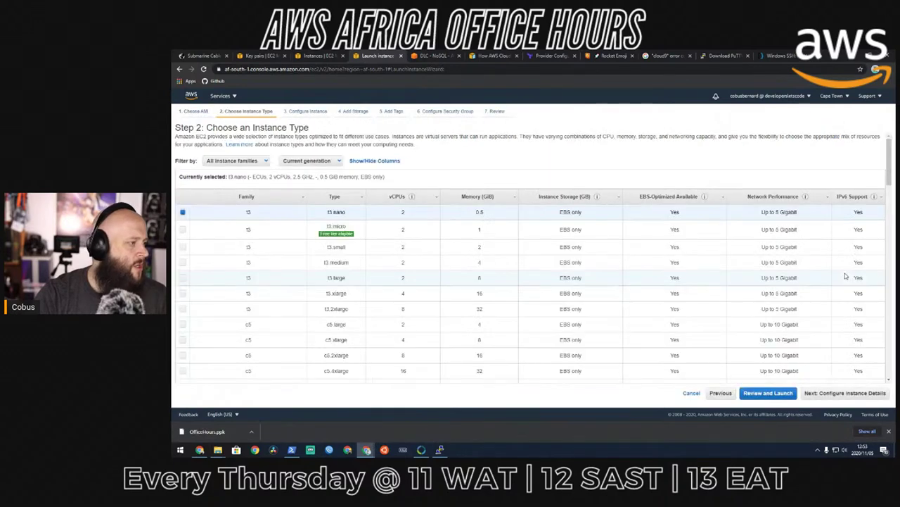
{"action": "left_click", "coordinate": [183, 230]}
{"action": "left_click", "coordinate": [844, 393]}
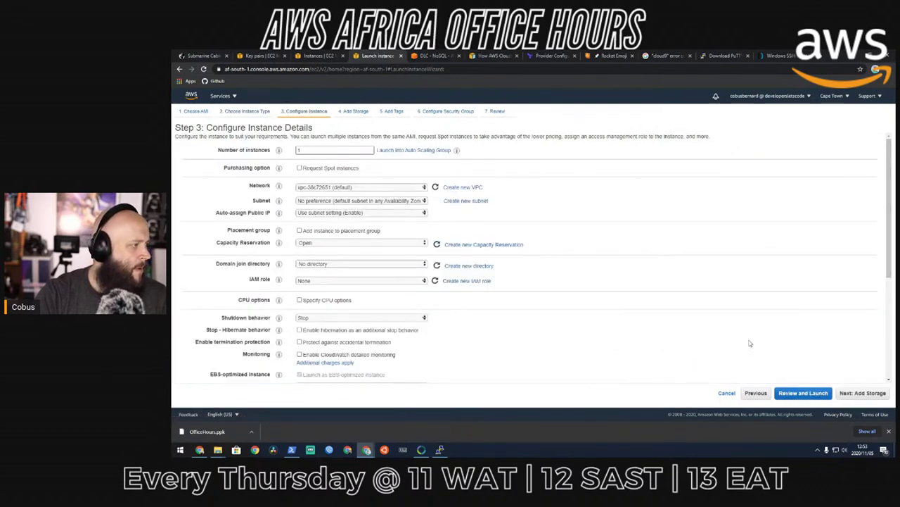
- Keep the default instance details and storage, and add a Name tag with the value Cape Town
{"action": "left_click", "coordinate": [854, 393]}
{"action": "left_click", "coordinate": [855, 393]}
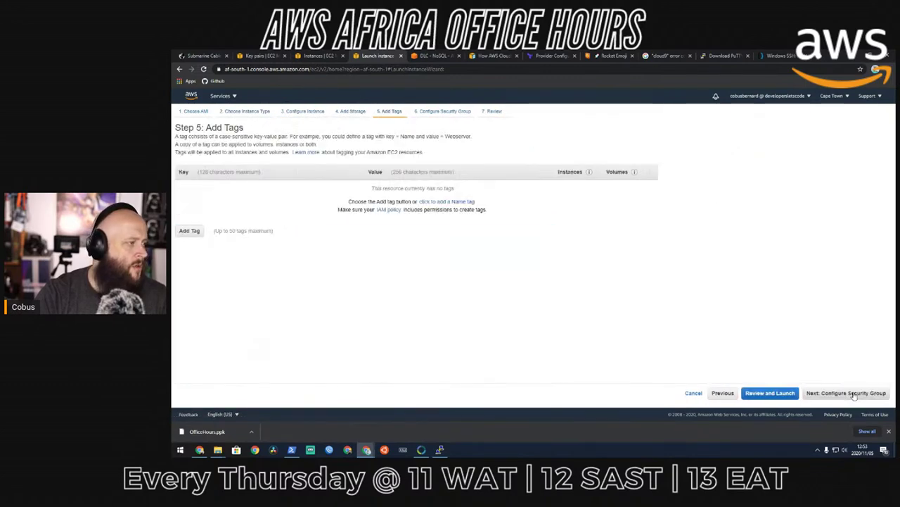
{"action": "left_click", "coordinate": [203, 230]}
{"action": "type", "text": "AN"}
{"action": "key", "text": "BackSpace"}
{"action": "key", "text": "BackSpace"}
{"action": "type", "text": "Name"}
{"action": "key", "text": "Tab"}
{"action": "type", "text": "Cap"}
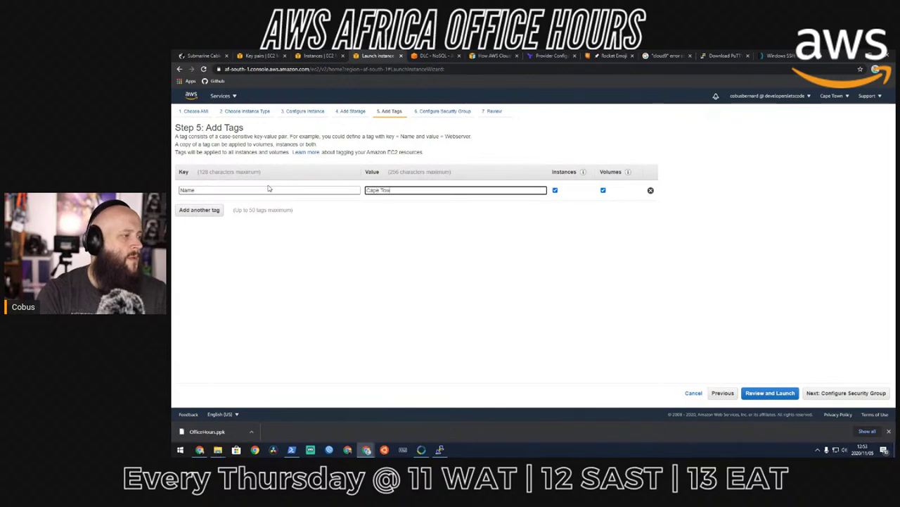
- Proceed to the security group configuration, name the new group office_hours and clear its default description
{"action": "left_click", "coordinate": [837, 392]}
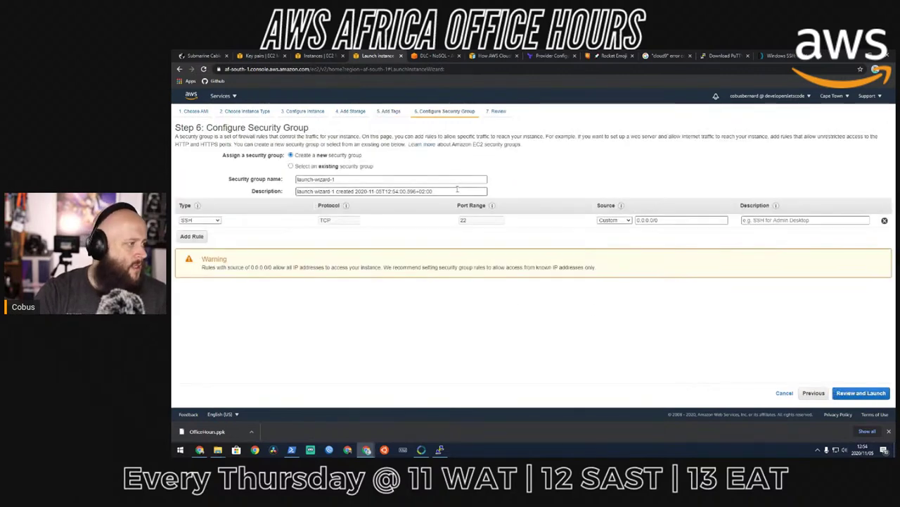
{"action": "left_click_drag", "start_coordinate": [336, 179], "coordinate": [265, 179]}
{"action": "type", "text": "office_hours"}
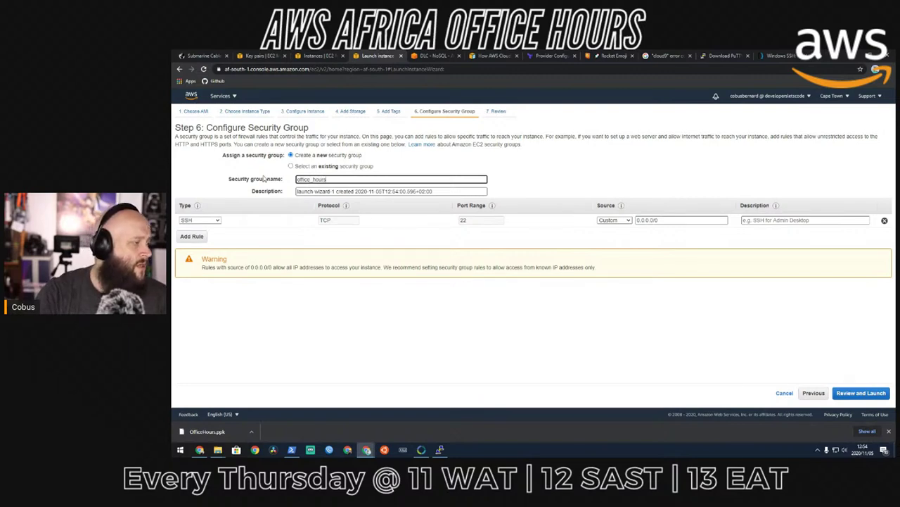
{"action": "triple_click", "coordinate": [446, 193]}
{"action": "key", "text": "BackSpace"}
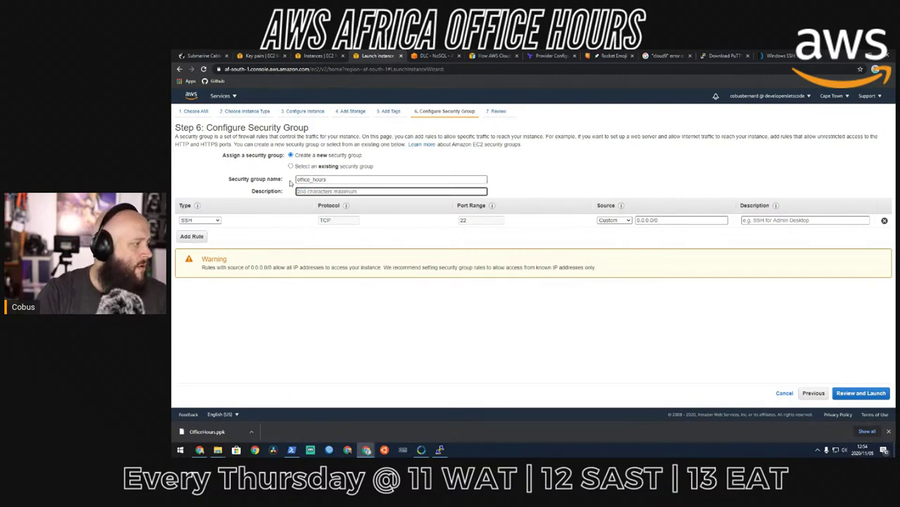
- Add an HTTP rule and an All ICMP - IPv4 rule with source Anywhere to the security group
{"action": "left_click", "coordinate": [191, 236]}
{"action": "left_click", "coordinate": [201, 234]}
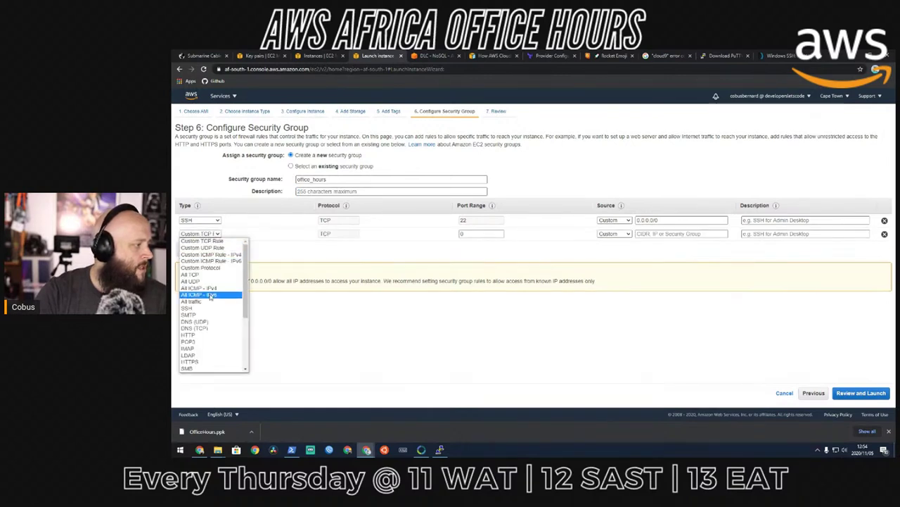
{"action": "left_click", "coordinate": [205, 336]}
{"action": "left_click", "coordinate": [189, 250]}
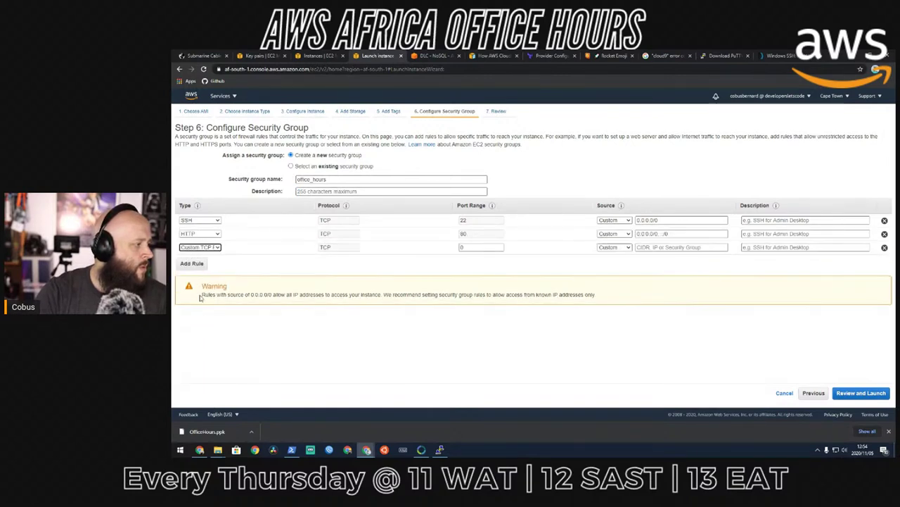
{"action": "left_click", "coordinate": [200, 247]}
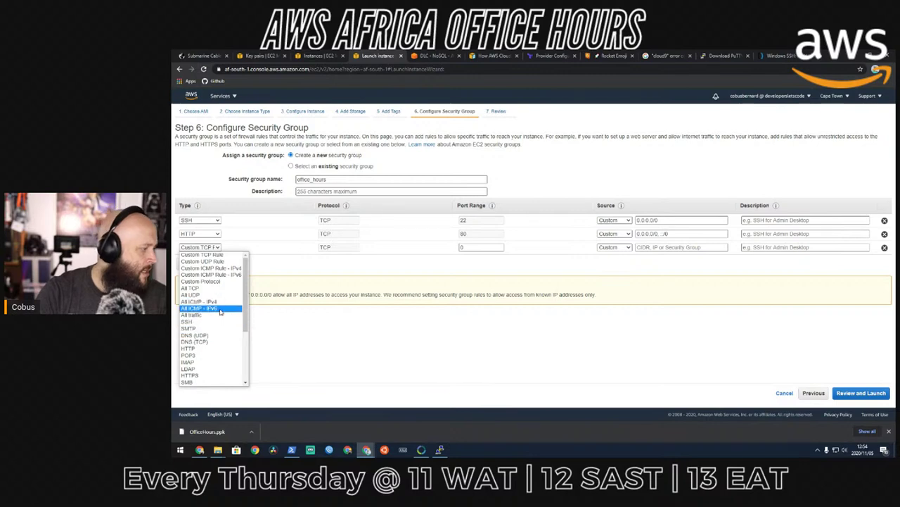
{"action": "left_click", "coordinate": [211, 301]}
{"action": "left_click", "coordinate": [674, 247]}
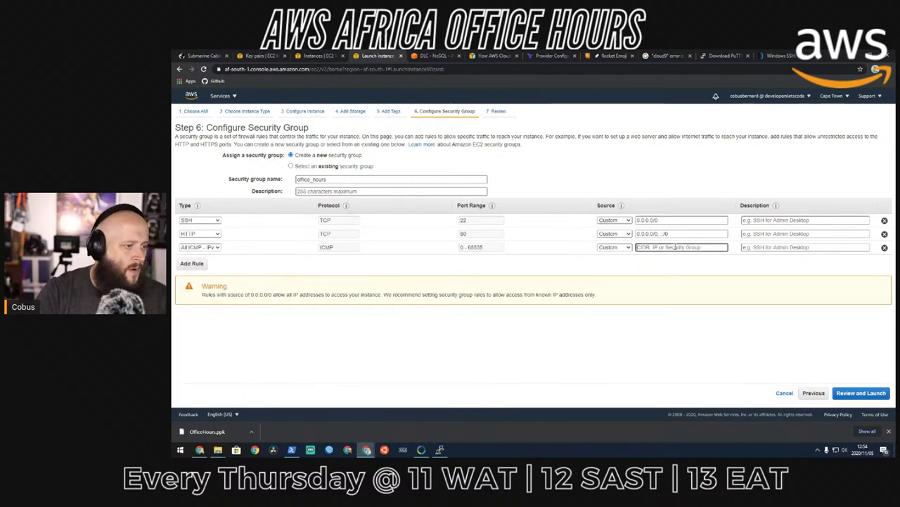
{"action": "left_click", "coordinate": [615, 247]}
{"action": "left_click", "coordinate": [609, 262]}
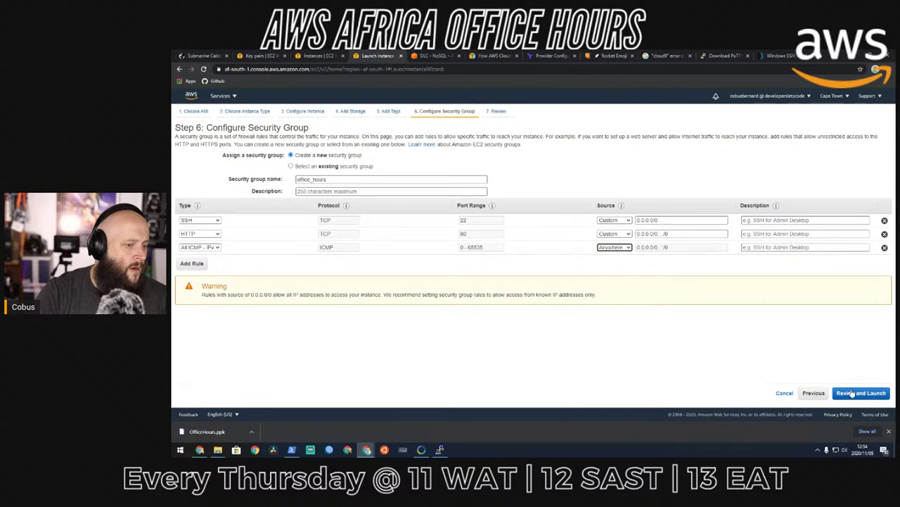
- Set the security group description to "something" and proceed through the review to launch the instance
{"action": "left_click", "coordinate": [853, 394]}
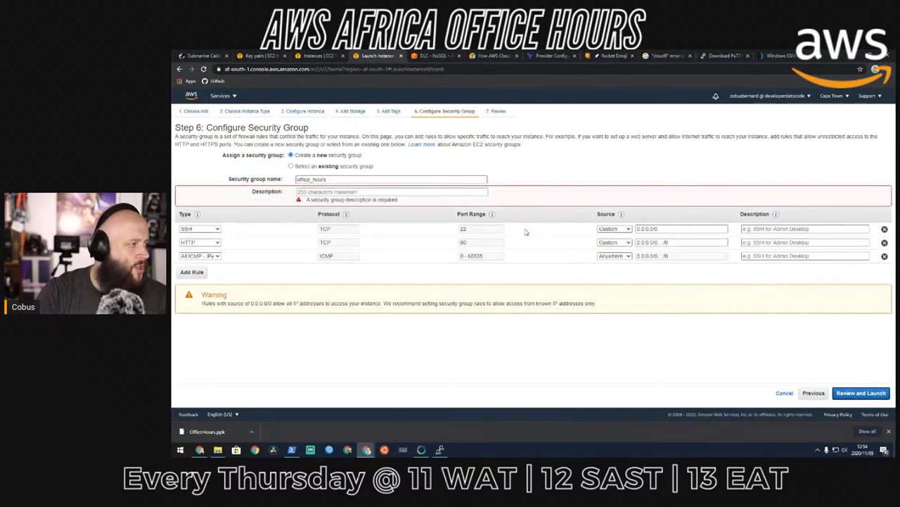
{"action": "left_click", "coordinate": [335, 180]}
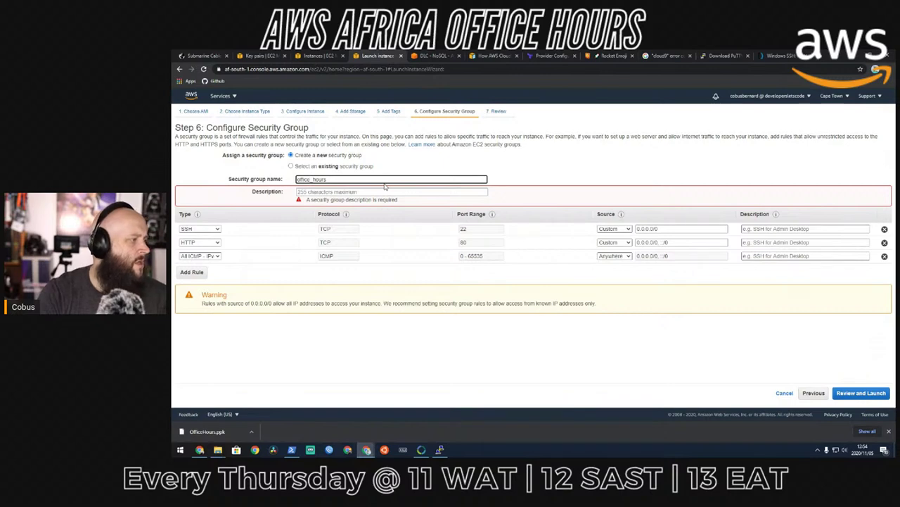
{"action": "key", "text": "Tab"}
{"action": "type", "text": "some"}
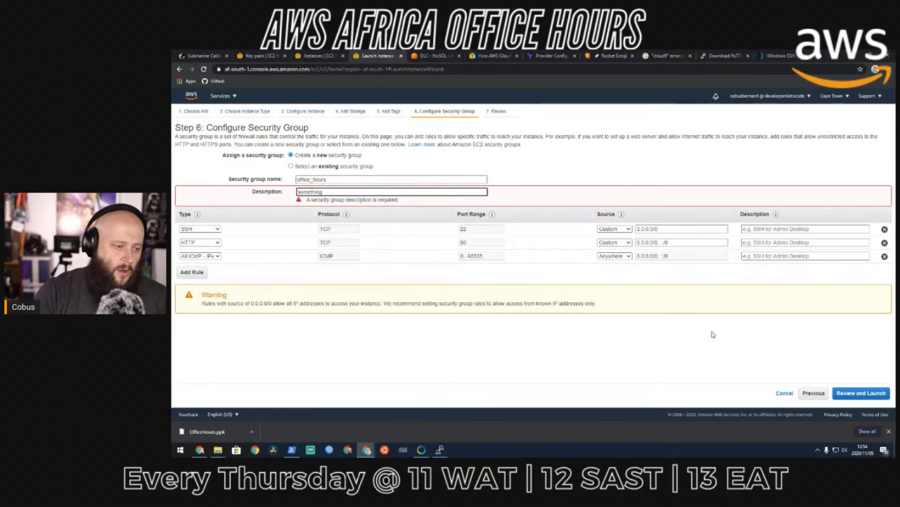
{"action": "left_click", "coordinate": [835, 392]}
{"action": "left_click", "coordinate": [873, 396]}
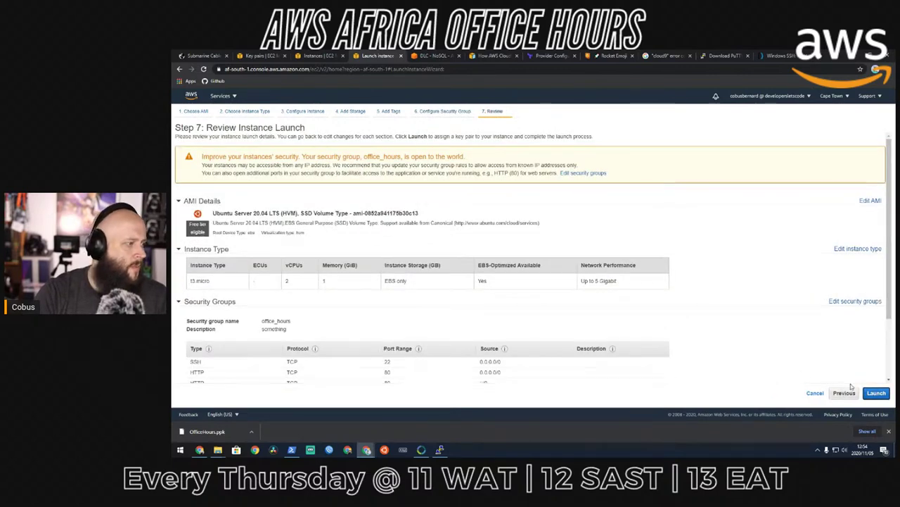
- Create and download a new key pair named officehours_za, and try to launch the Cape Town instance with it
{"action": "left_click", "coordinate": [876, 395]}
{"action": "left_click", "coordinate": [481, 266]}
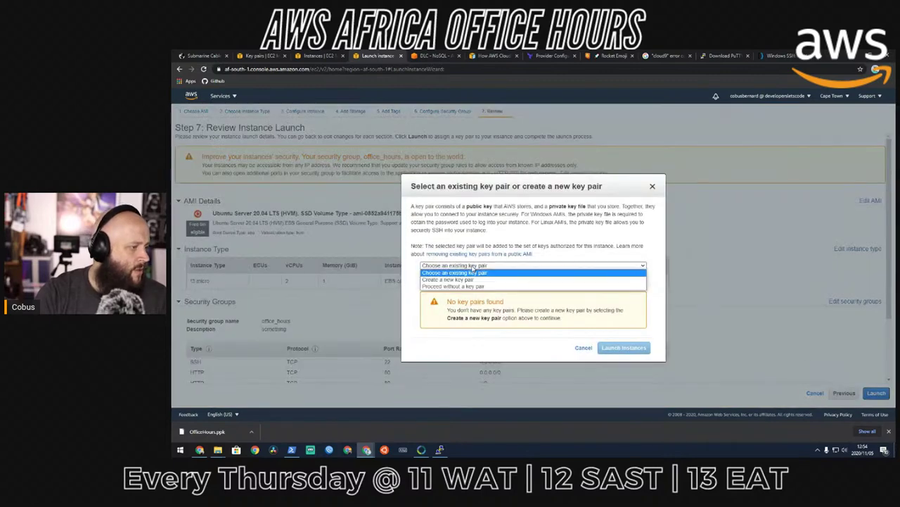
{"action": "left_click_drag", "start_coordinate": [484, 254], "coordinate": [484, 246]}
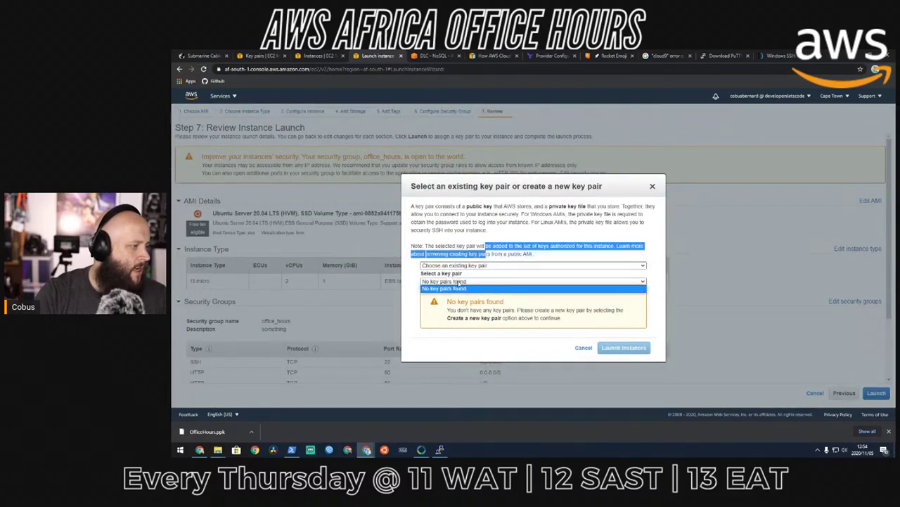
{"action": "left_click", "coordinate": [449, 279]}
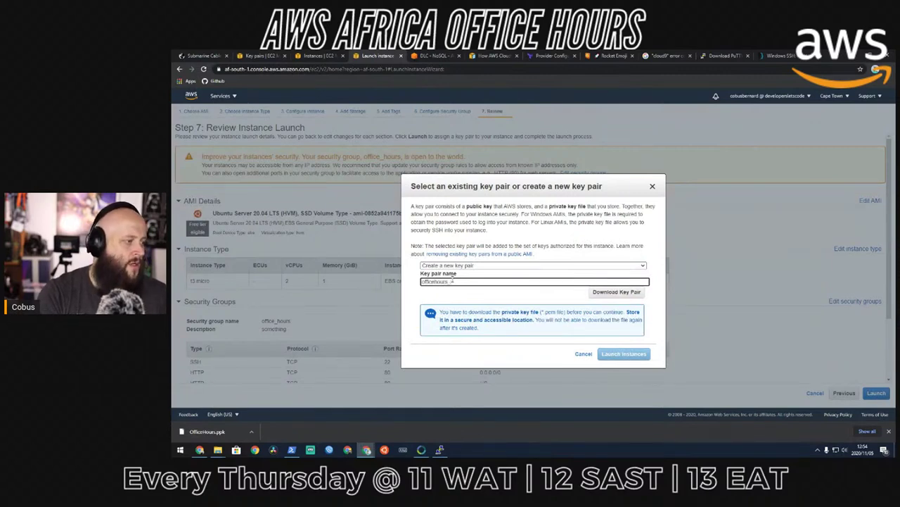
{"action": "left_click", "coordinate": [616, 291]}
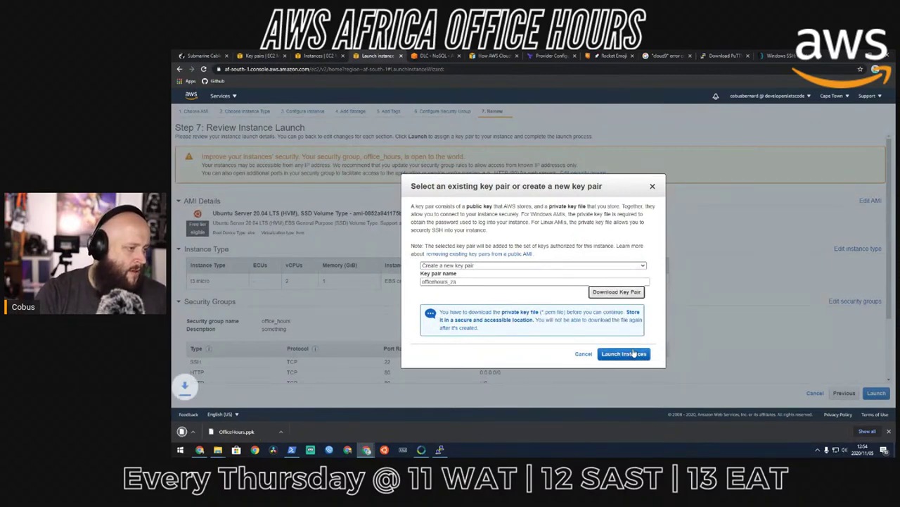
{"action": "left_click", "coordinate": [626, 354]}
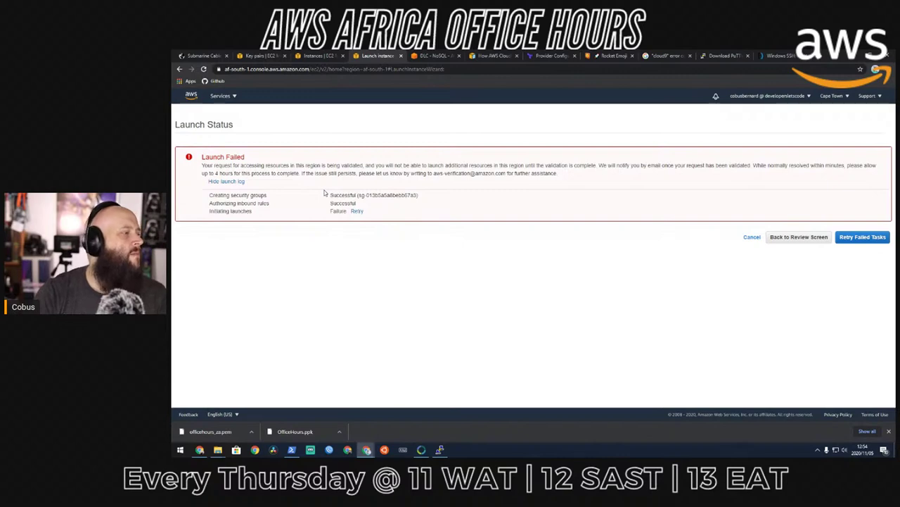
{"action": "left_click", "coordinate": [861, 238]}
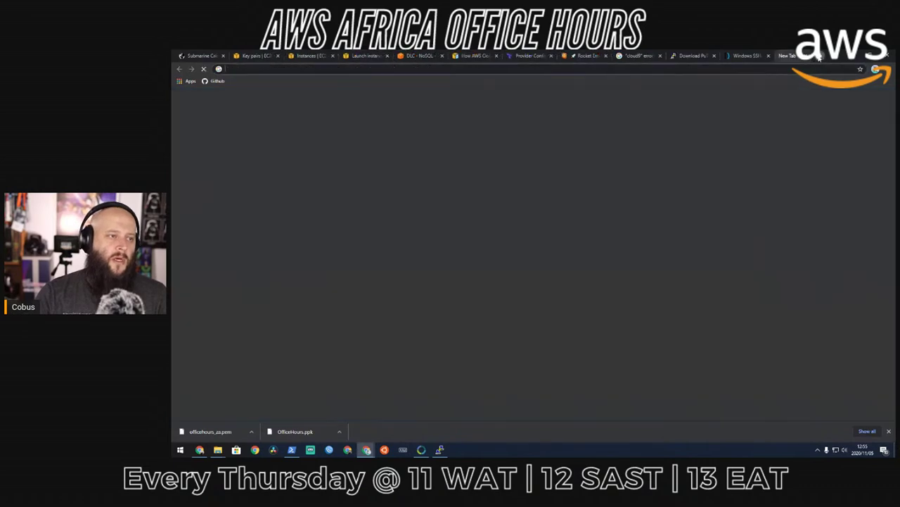
- Search the web in a new tab for "test ping from nigeria" and open WonderNetwork's ping times between Lagos and other cities
{"action": "left_click", "coordinate": [818, 56]}
{"action": "type", "text": "test pin"}
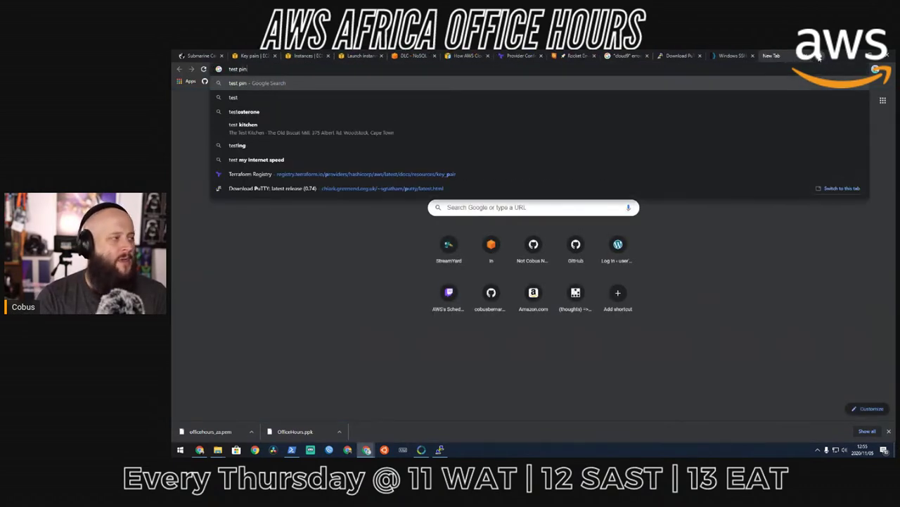
{"action": "type", "text": "g from nigeria"}
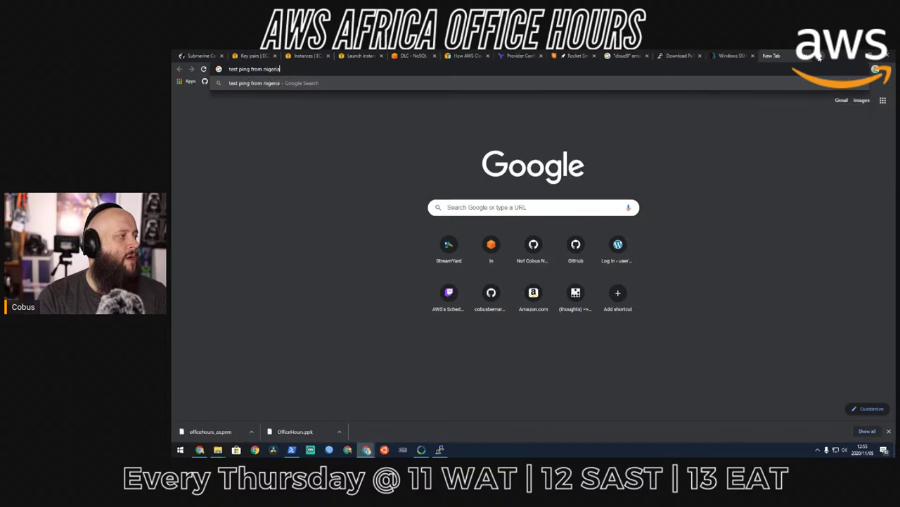
{"action": "key", "text": "Return"}
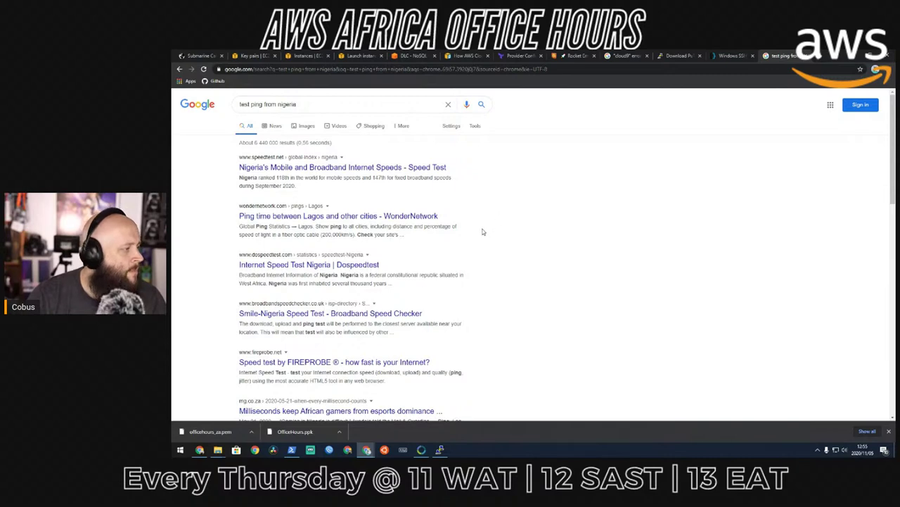
{"action": "left_click", "coordinate": [408, 218]}
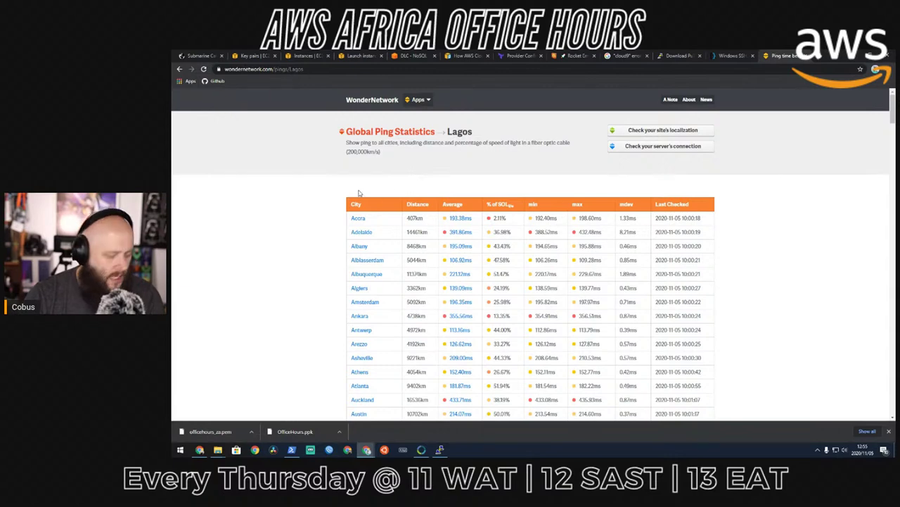
- Search the Lagos ping statistics page for "cape to"
{"action": "key", "text": "ctrl+f"}
{"action": "type", "text": "cape to"}
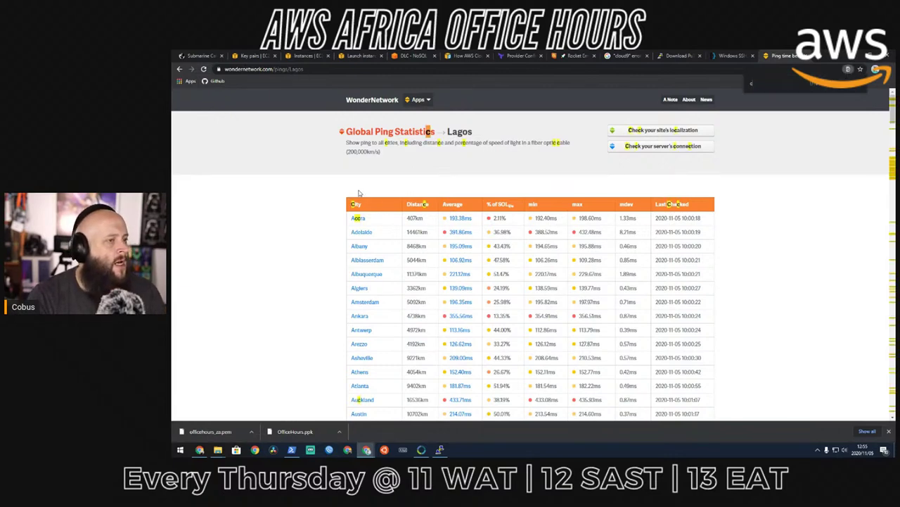